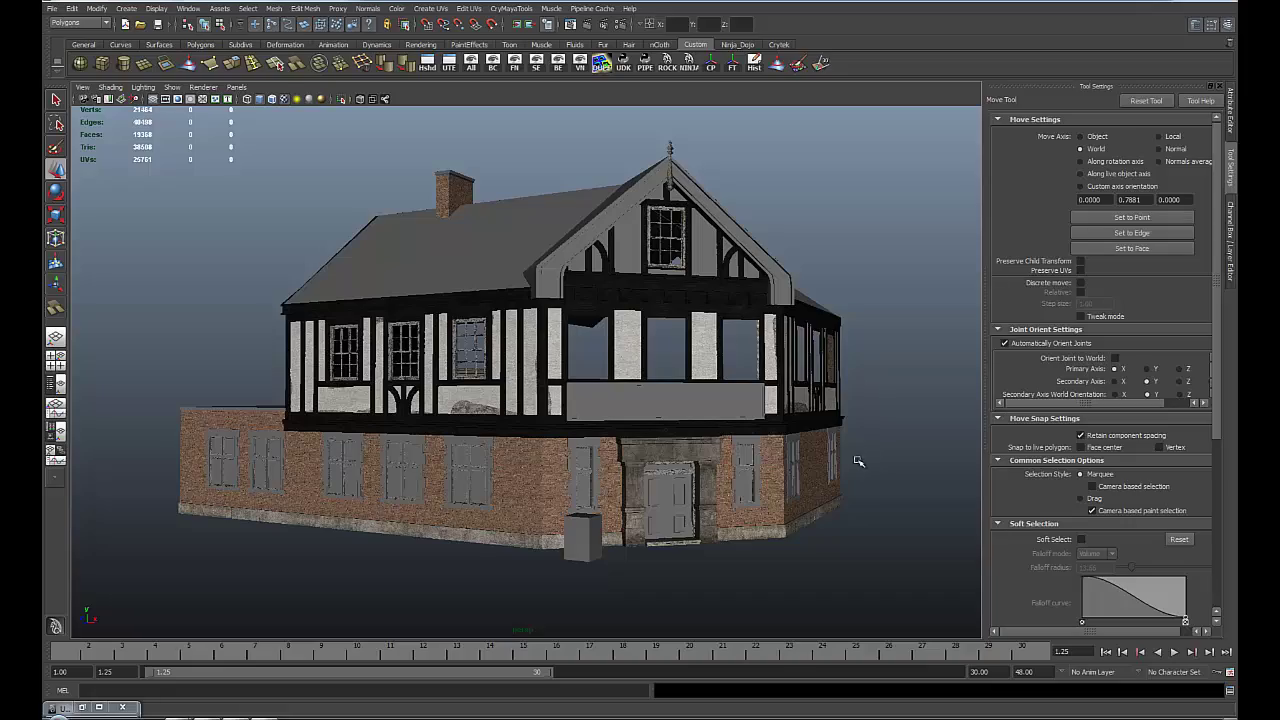
Step: Compare the timber-framed building model with the reference photo of The Bridge Inn, and return to the model
left_click_drag(525, 458, 513, 522, "alt")
right_click_drag(712, 462, 530, 551, "alt")
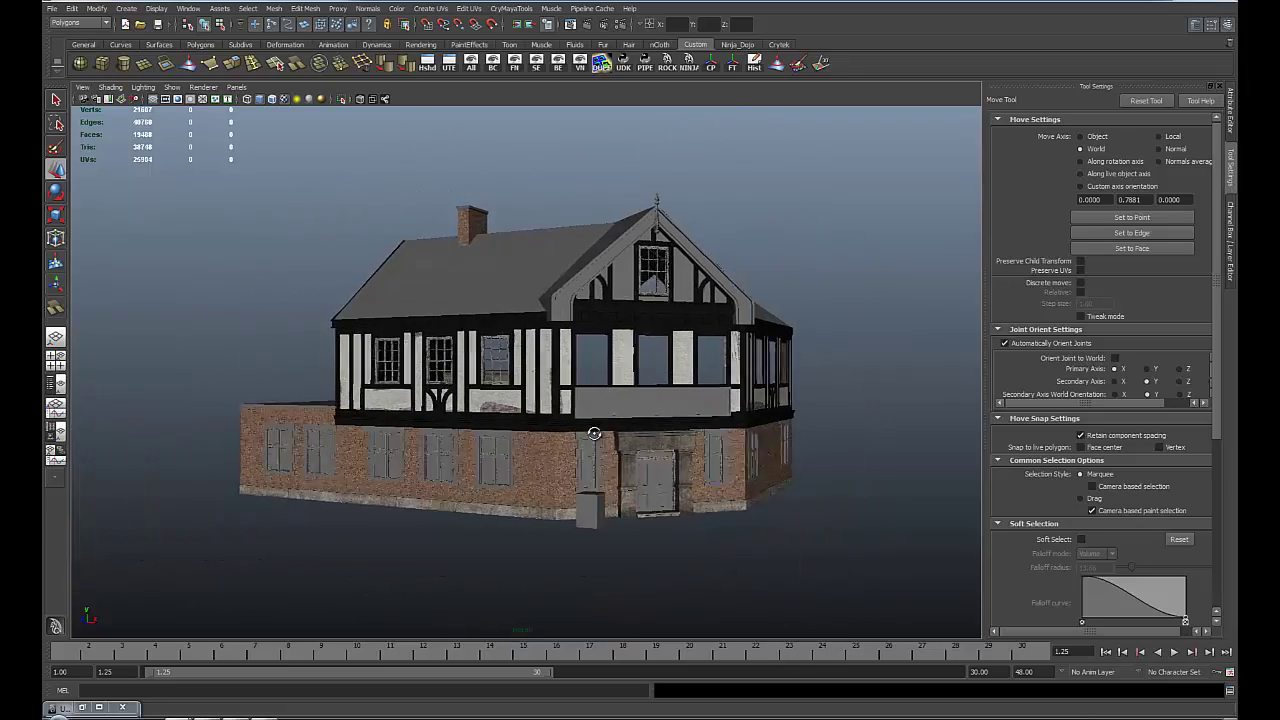
key("alt+Tab")
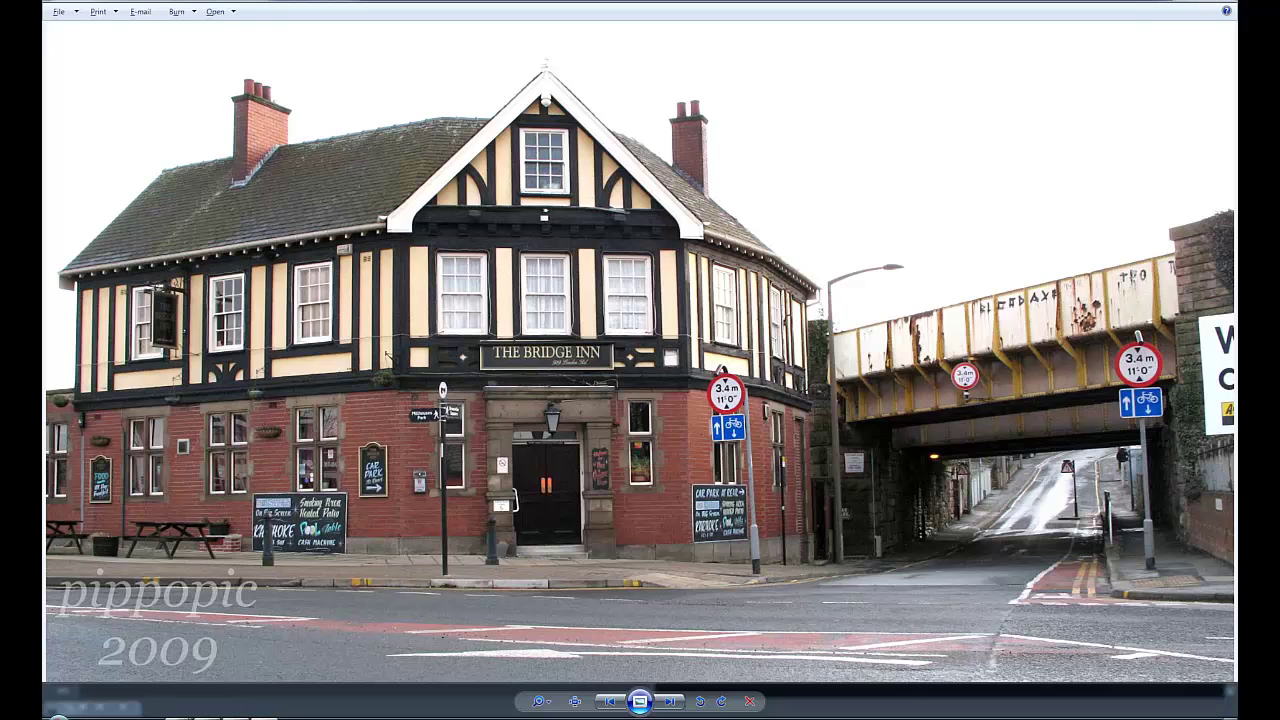
mouse_move(197, 715)
left_click(262, 664)
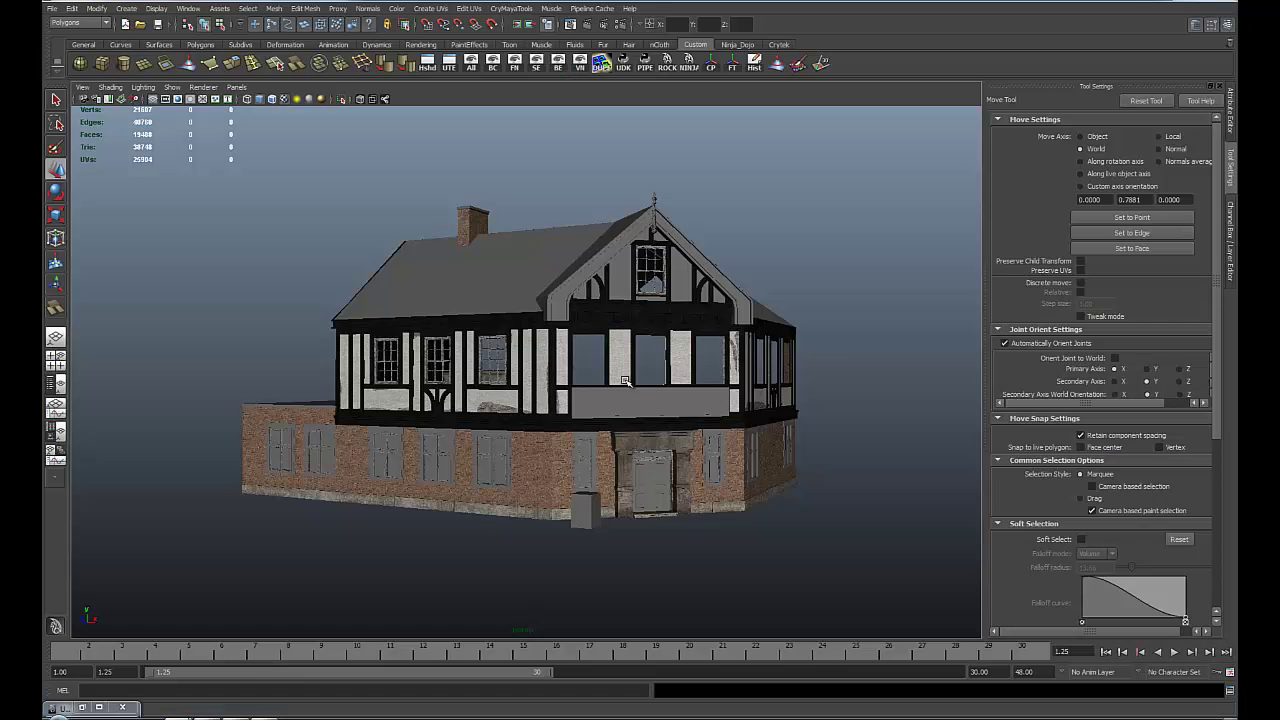
Step: Select the trim moulding between the brick ground floor and the upper floor, and examine how it wraps the building's corners
left_click_drag(497, 508, 483, 531, "alt")
scroll(481, 482, "up", 5)
left_click(484, 471)
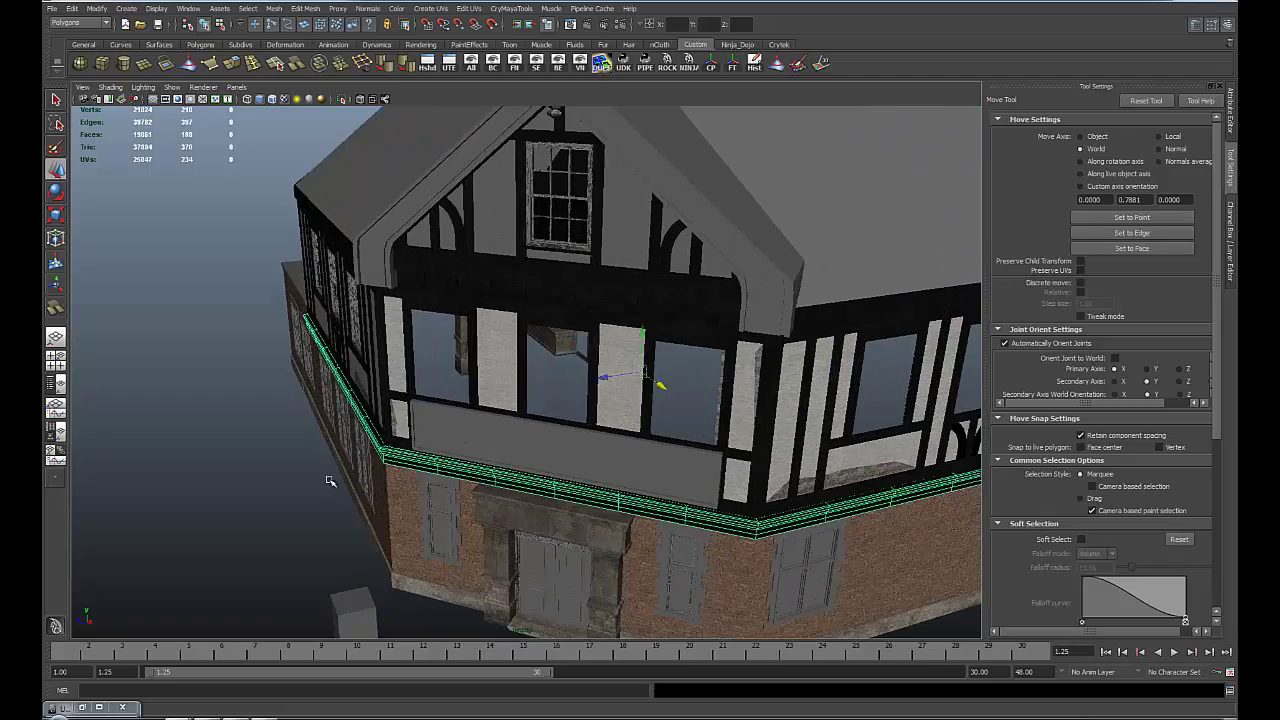
left_click_drag(331, 482, 514, 437, "alt")
right_click_drag(514, 437, 632, 582, "alt")
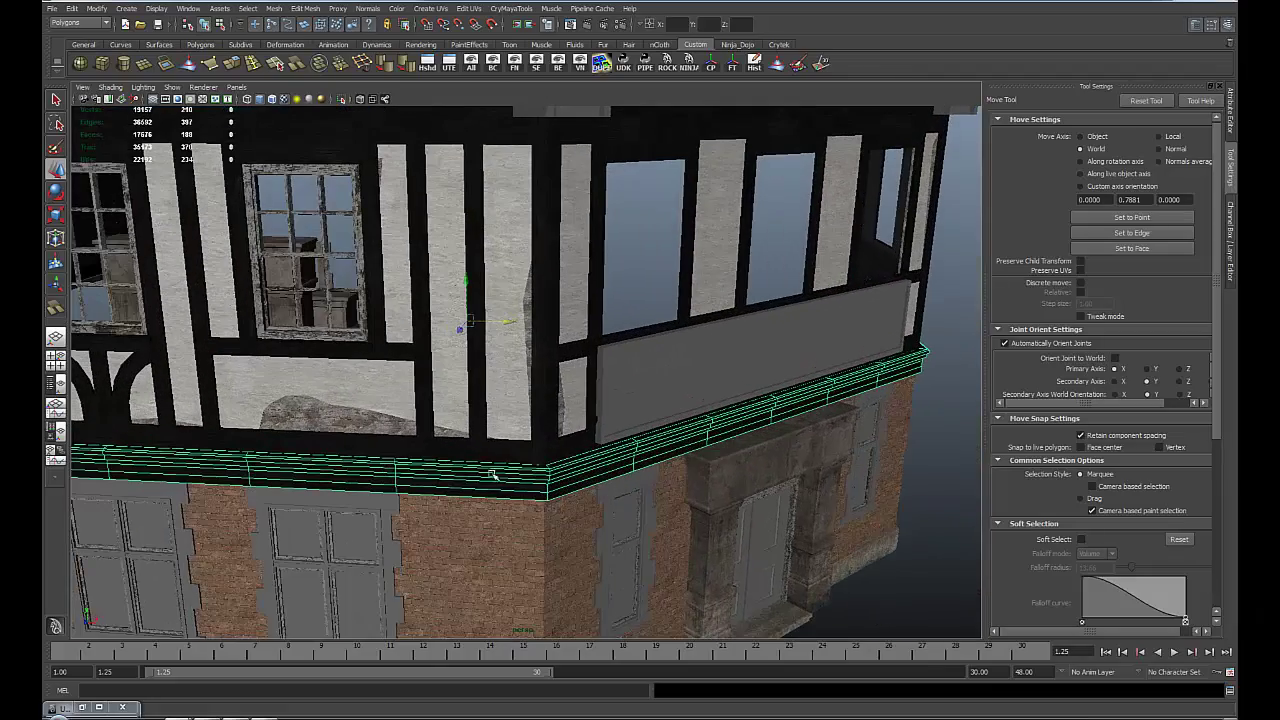
left_click_drag(800, 426, 399, 477, "alt")
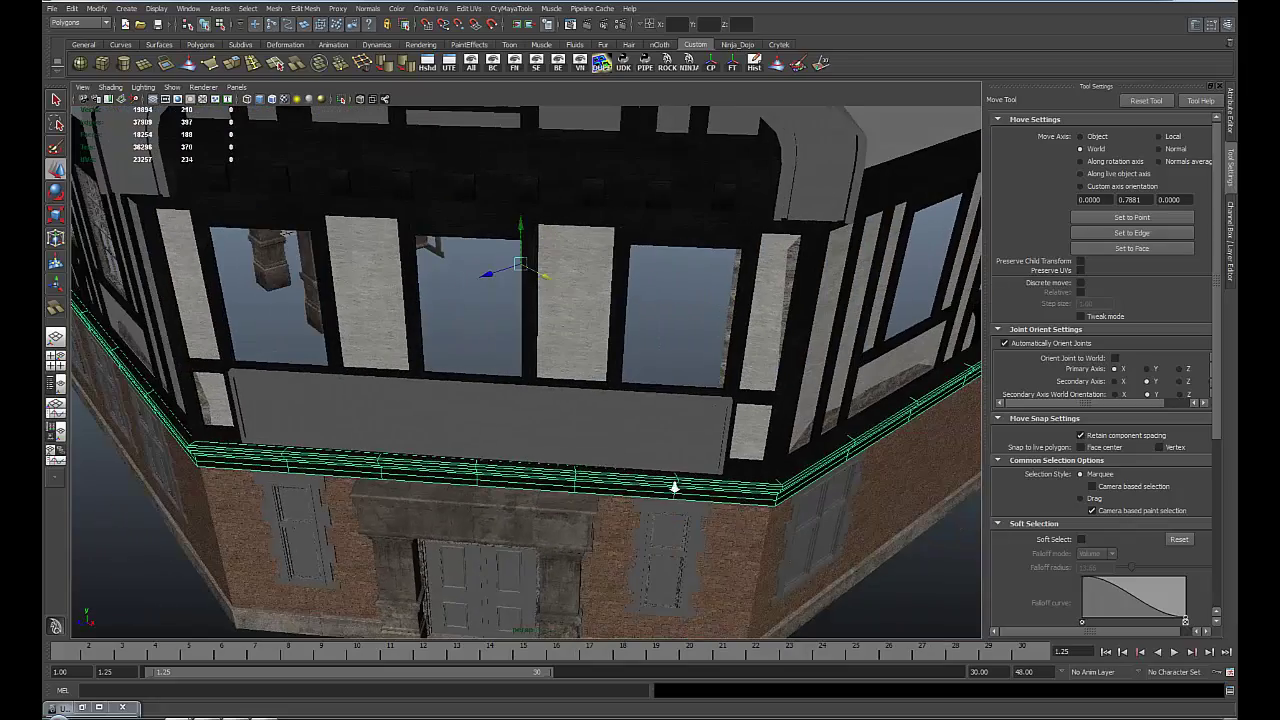
left_click_drag(675, 488, 553, 463, "alt")
left_click_drag(433, 479, 537, 487, "alt")
right_click_drag(537, 487, 546, 484, "alt")
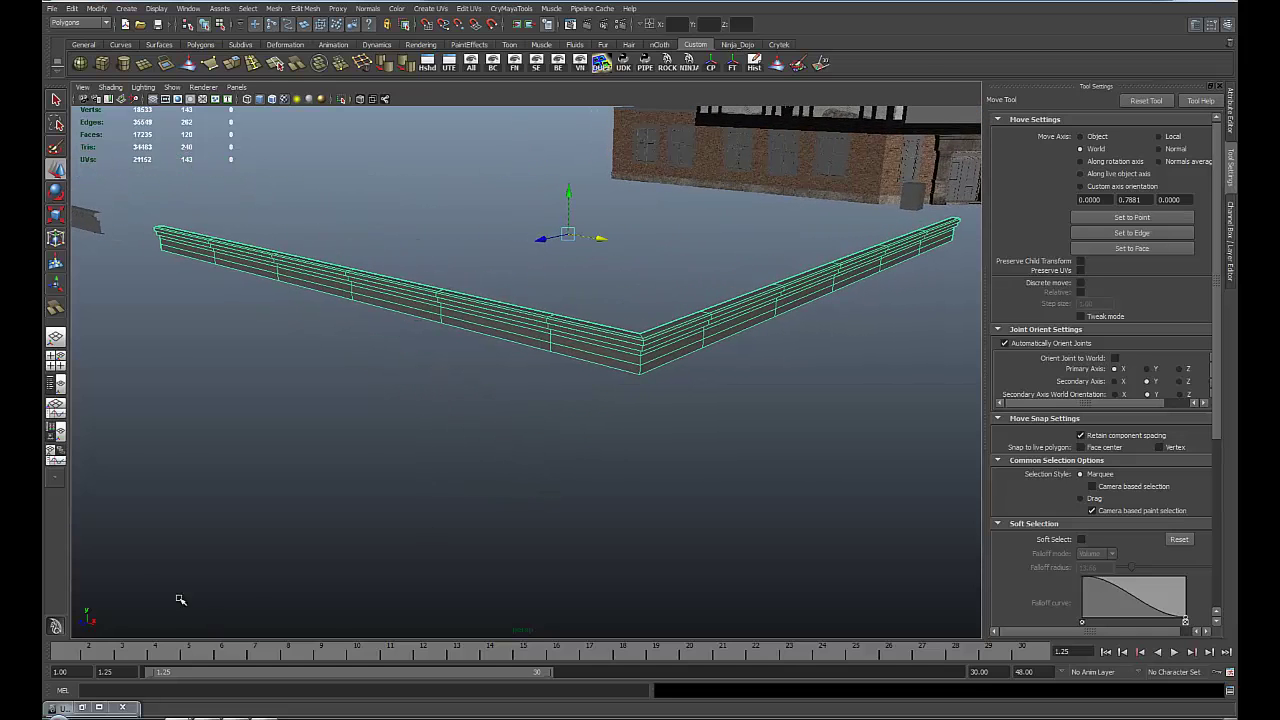
Step: Examine the UV layout of the separate corner trim piece in the UV Texture Editor
left_click(89, 711)
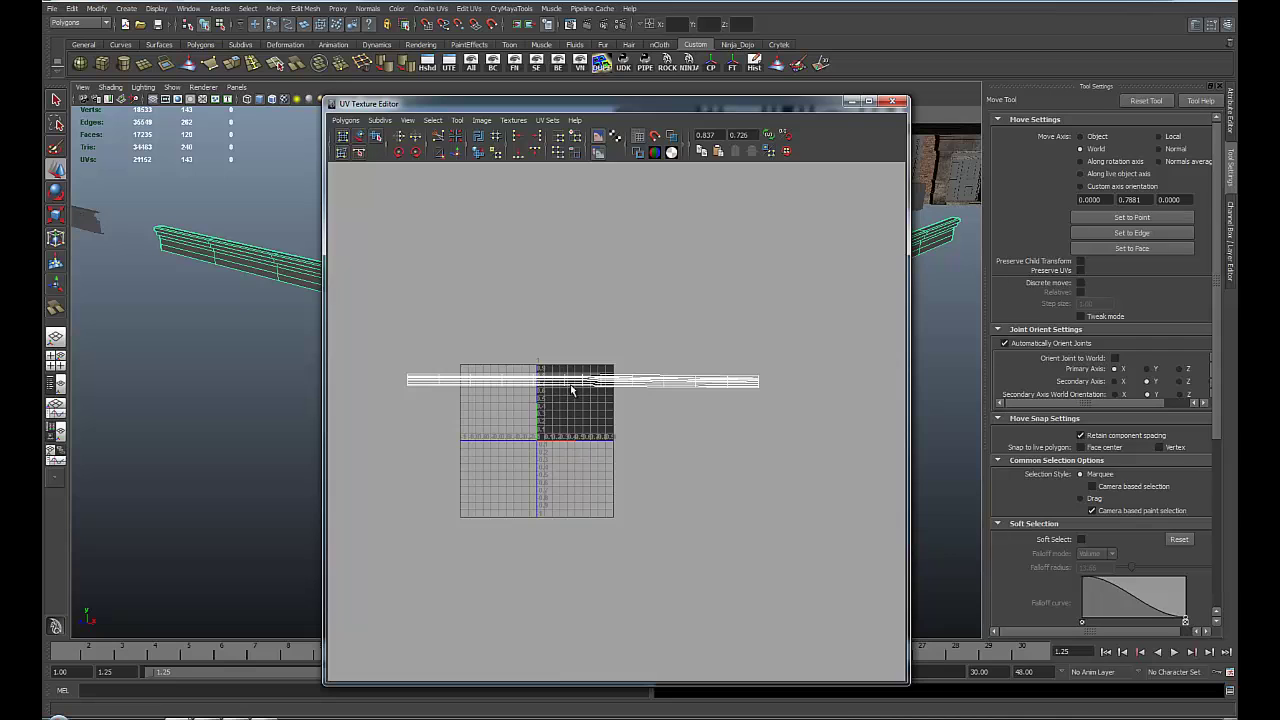
right_click_drag(572, 390, 595, 282, "alt")
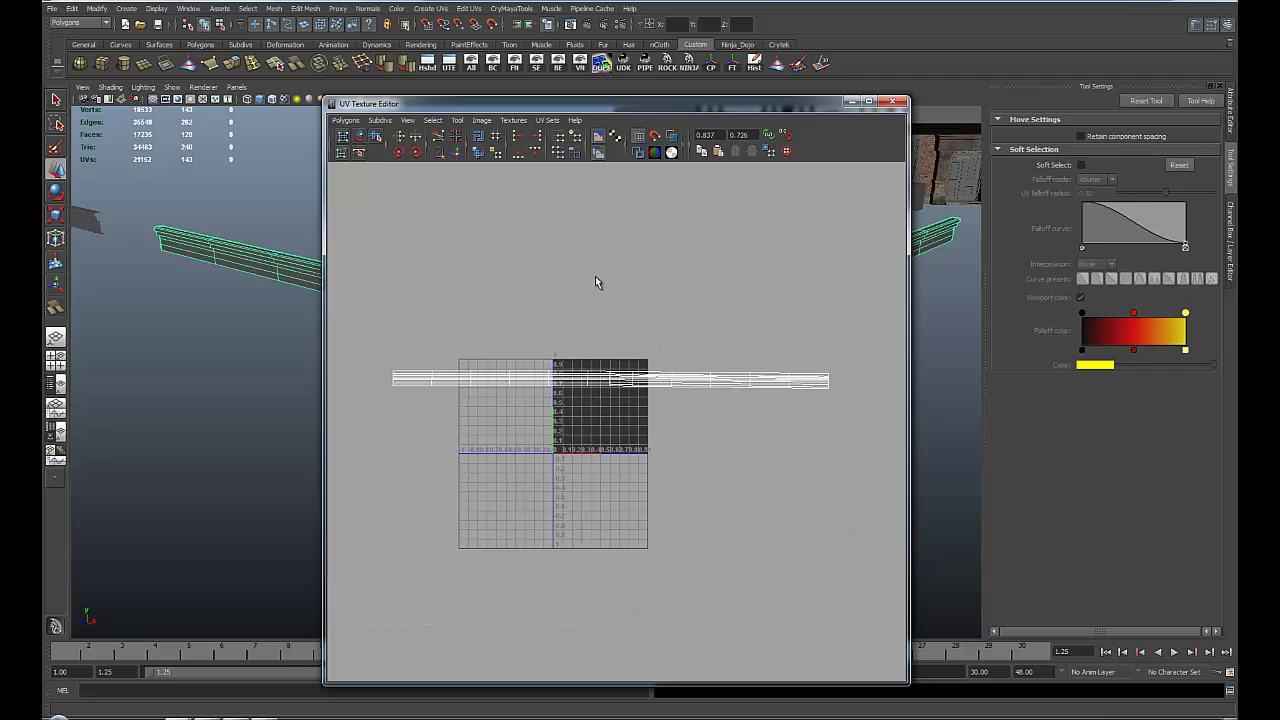
left_click(850, 103)
Step: Select the separate straight trim strip away from the building as the demonstration piece
right_click_drag(650, 335, 287, 311, "alt")
left_click(275, 298)
left_click_drag(191, 354, 457, 320, "alt")
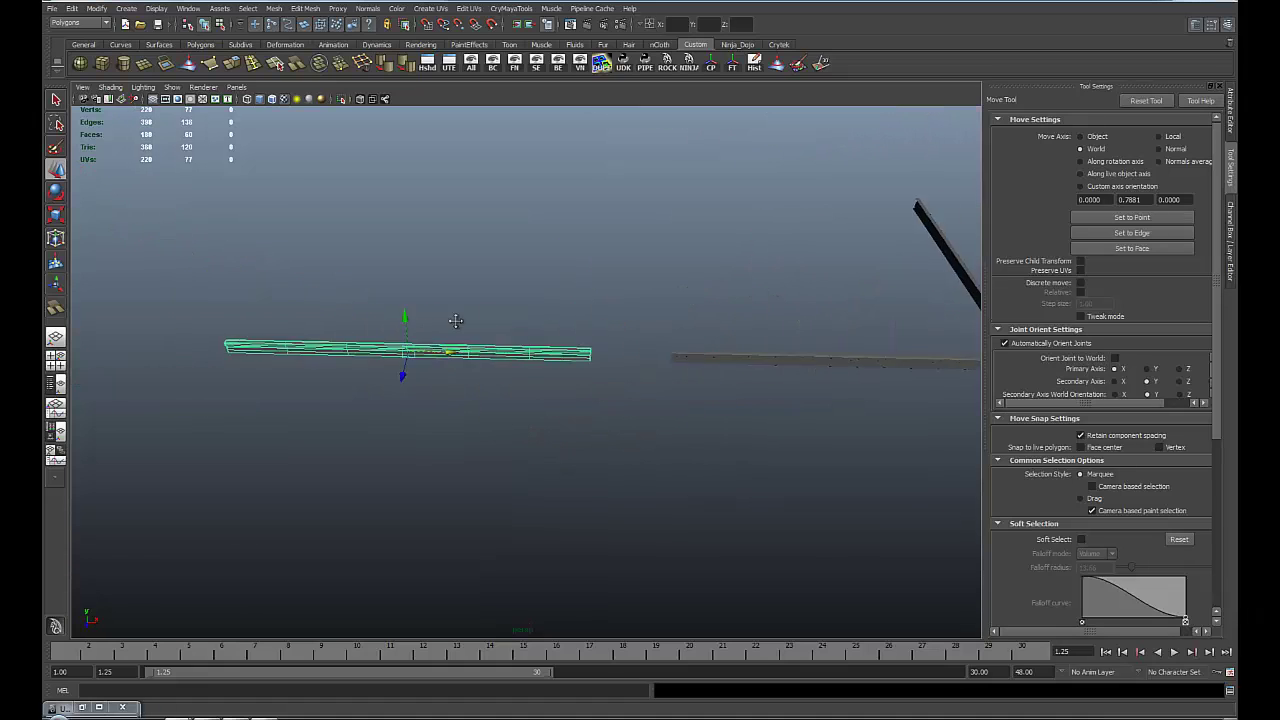
right_click_drag(457, 320, 583, 355, "alt")
left_click_drag(476, 320, 372, 296, "alt")
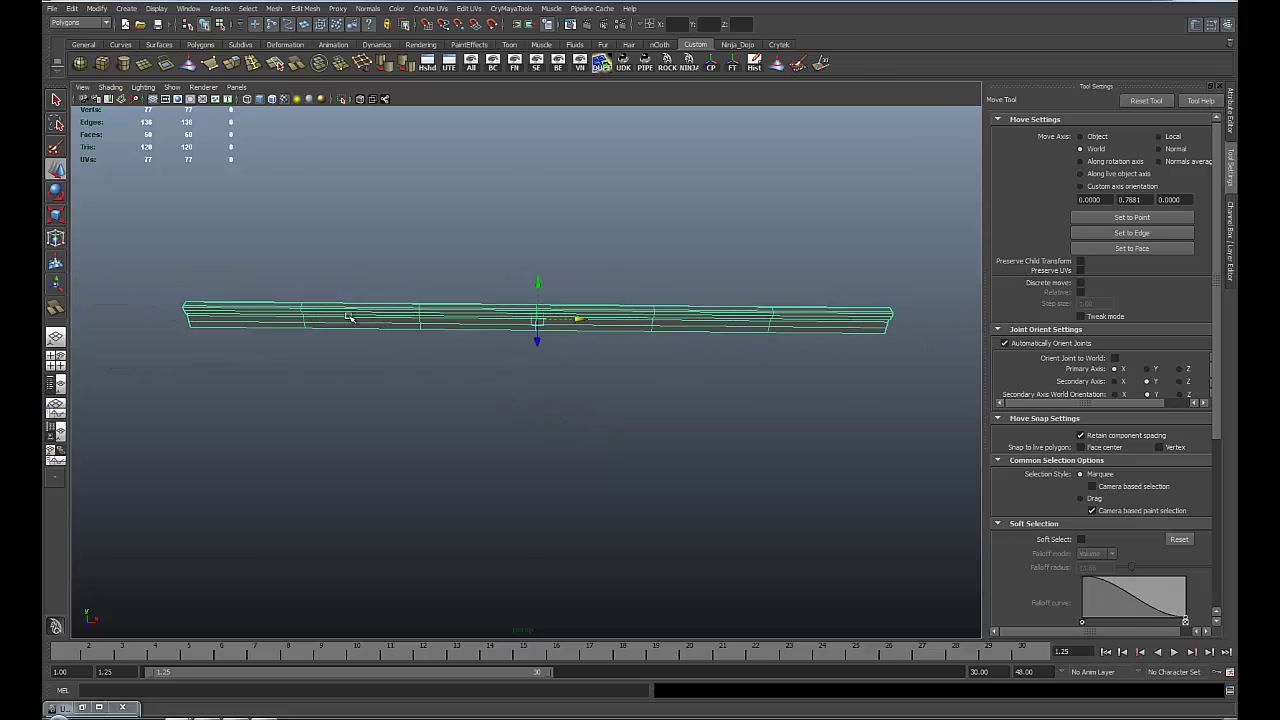
mouse_move(400, 437)
left_mouse_down("alt")
mouse_move(471, 411)
mouse_move(386, 436)
left_mouse_up("alt")
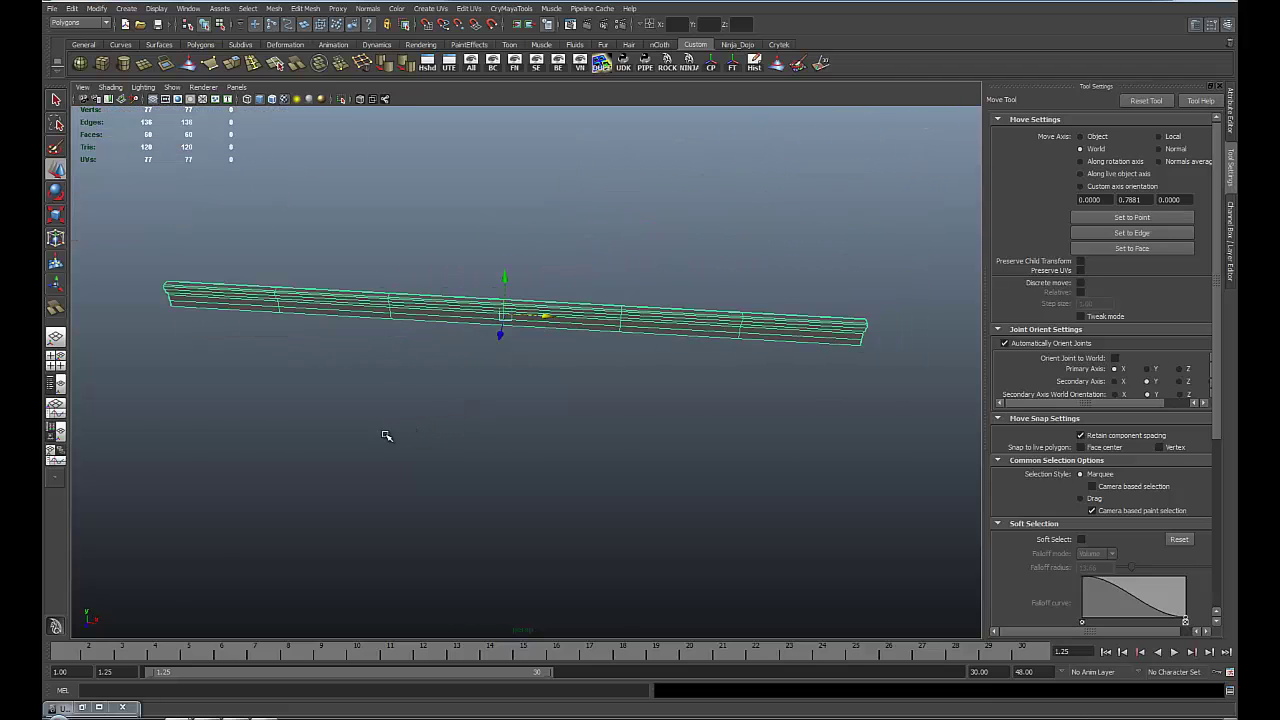
Step: Shift all of the straight strip's UVs horizontally so the shell is centred at about U 0.5 on the texture tile
left_click(82, 707)
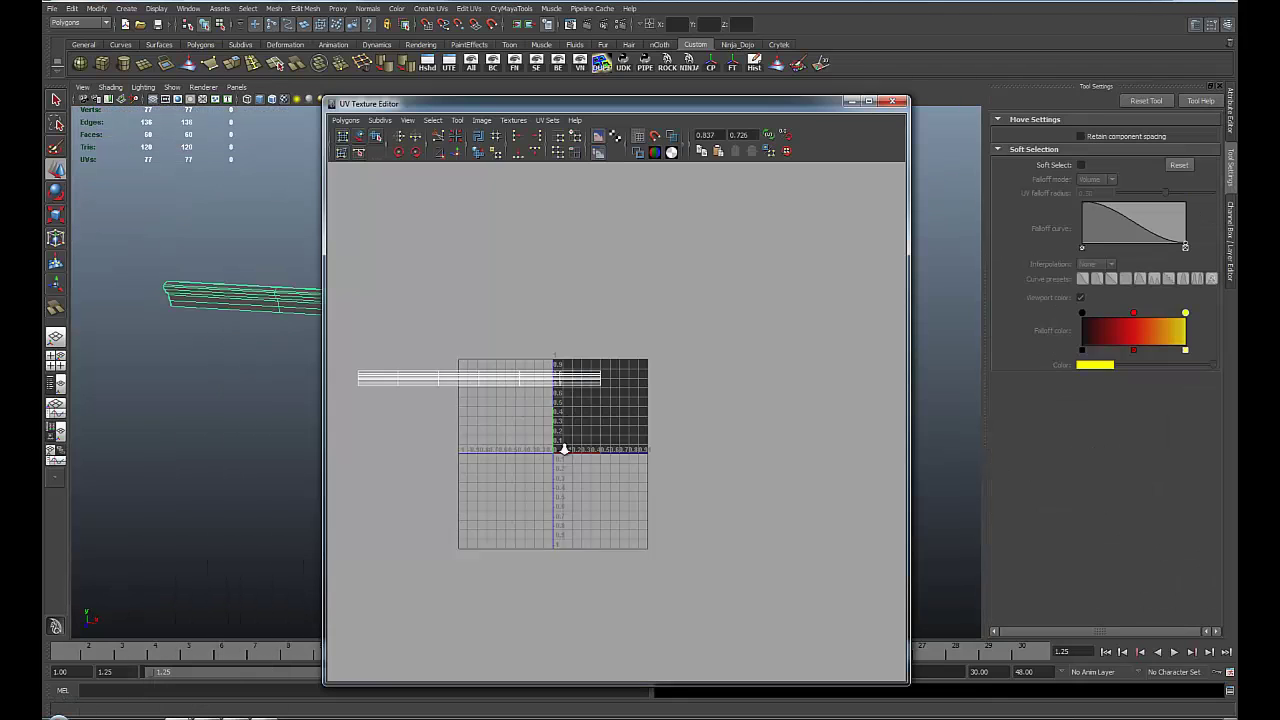
middle_click_drag(633, 383, 721, 376, "alt")
key("F12")
left_click_drag(356, 321, 780, 413)
left_click_drag(642, 354, 814, 368)
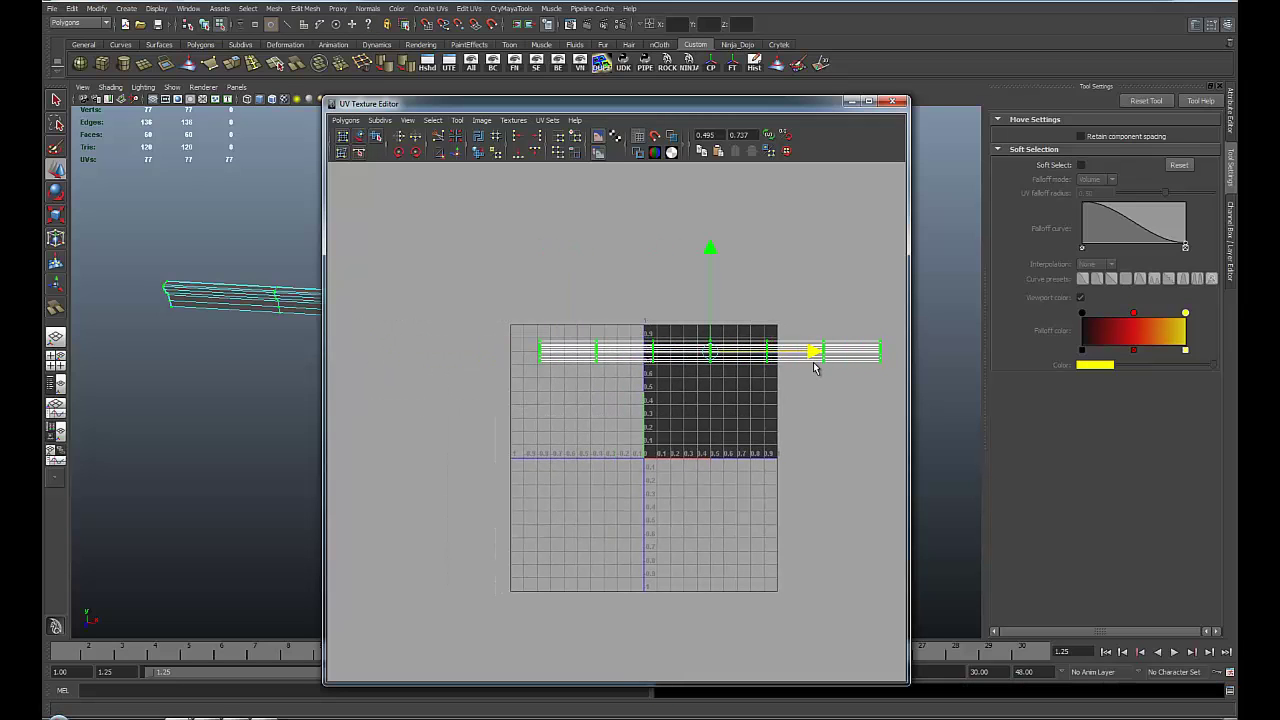
middle_click_drag(614, 419, 551, 411, "alt")
scroll(564, 324, "up", 1)
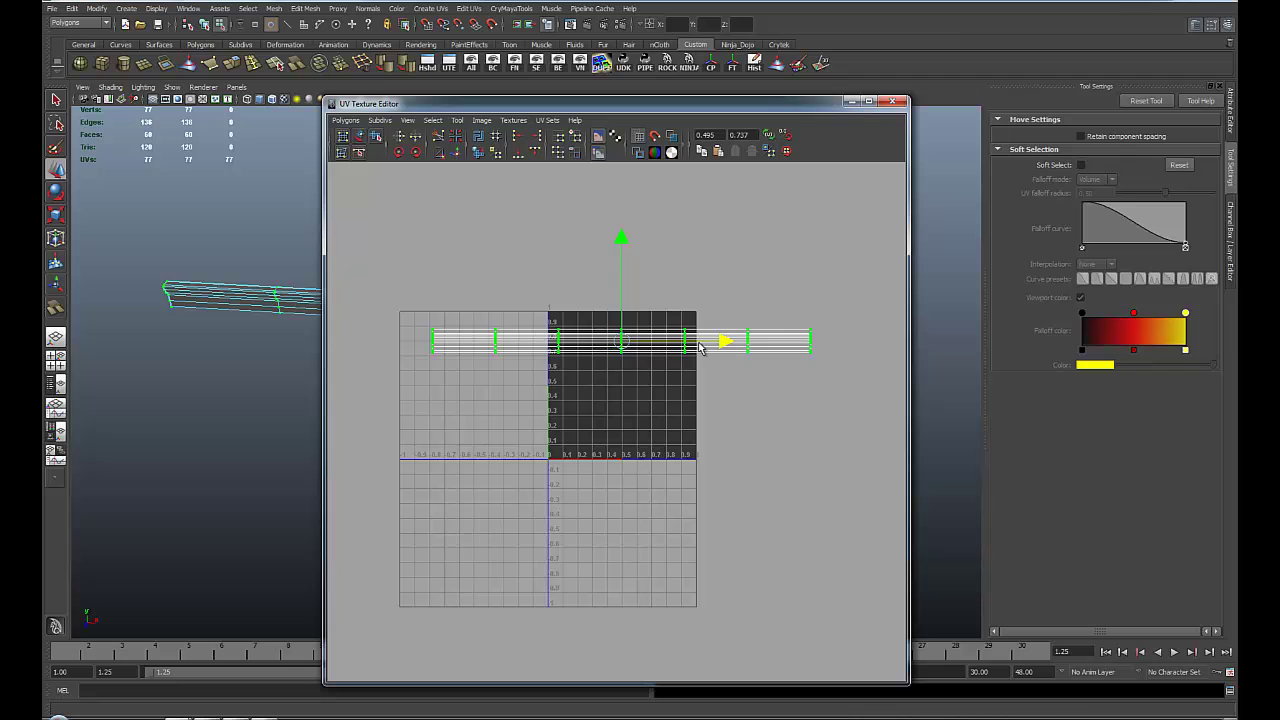
right_click_drag(605, 371, 646, 337, "alt")
middle_click_drag(552, 273, 548, 325, "alt")
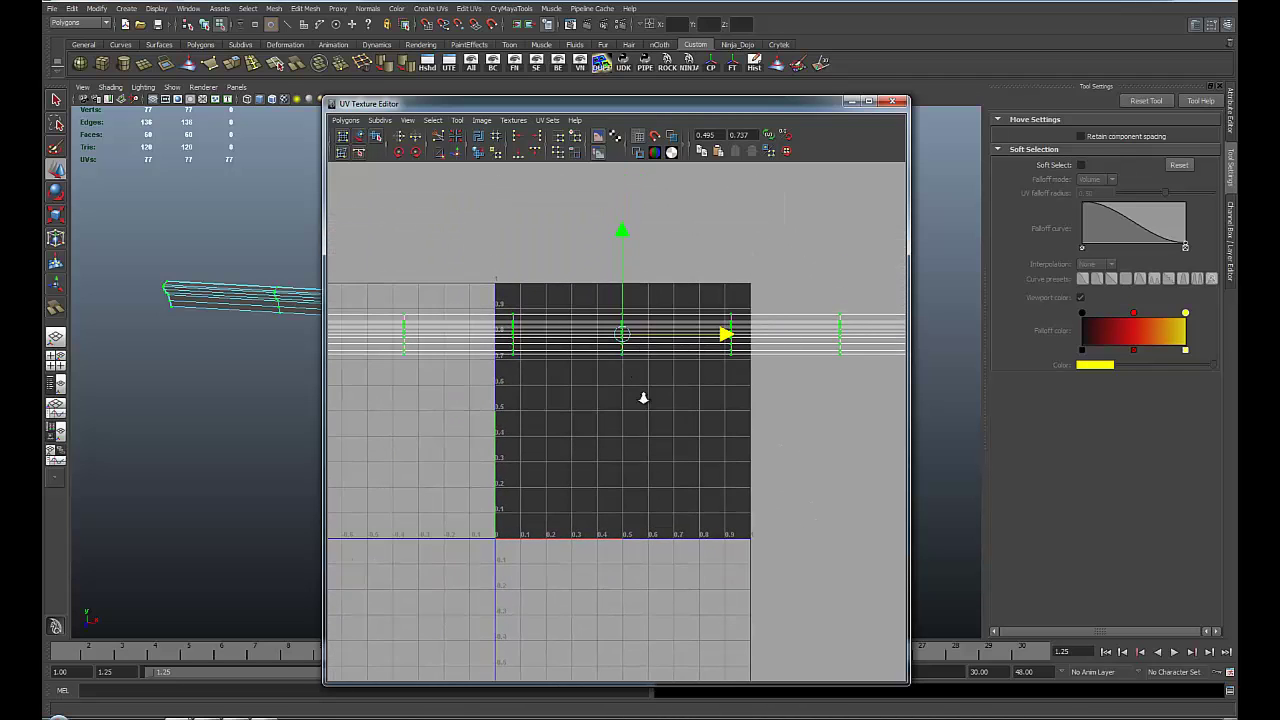
right_click_drag(643, 398, 440, 346, "alt")
right_click_drag(707, 393, 698, 305, "alt")
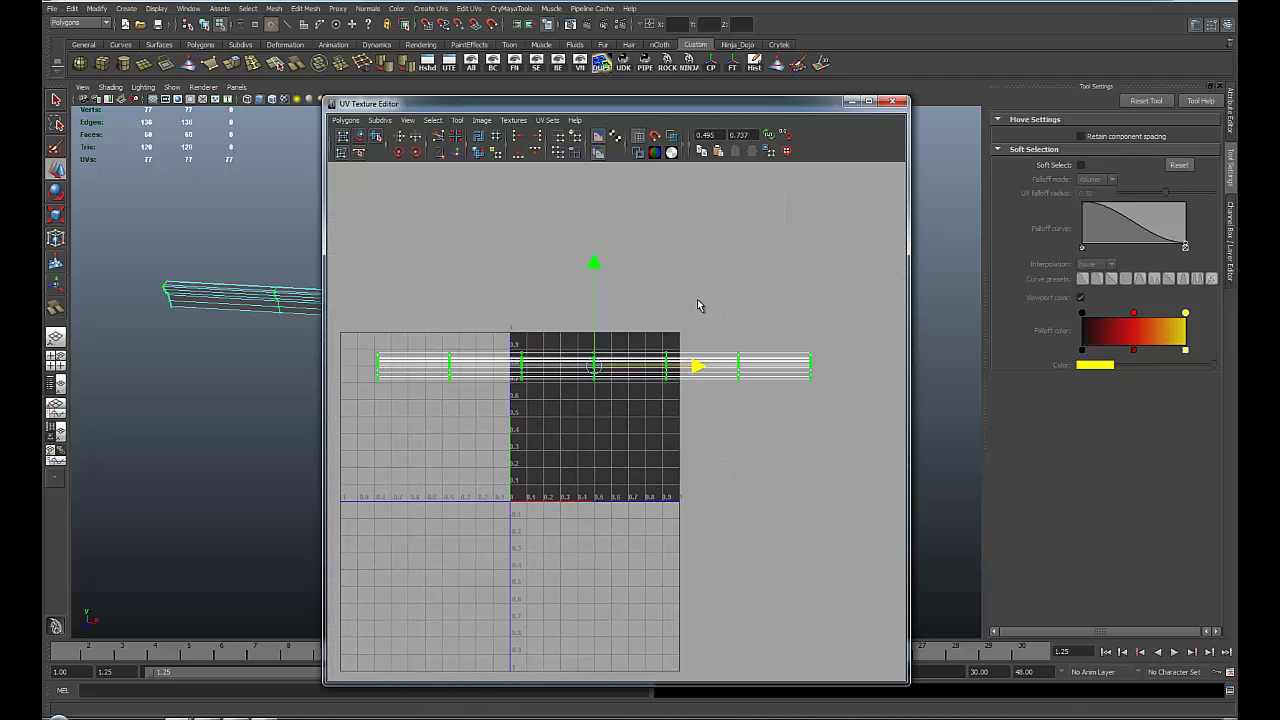
left_click(851, 105)
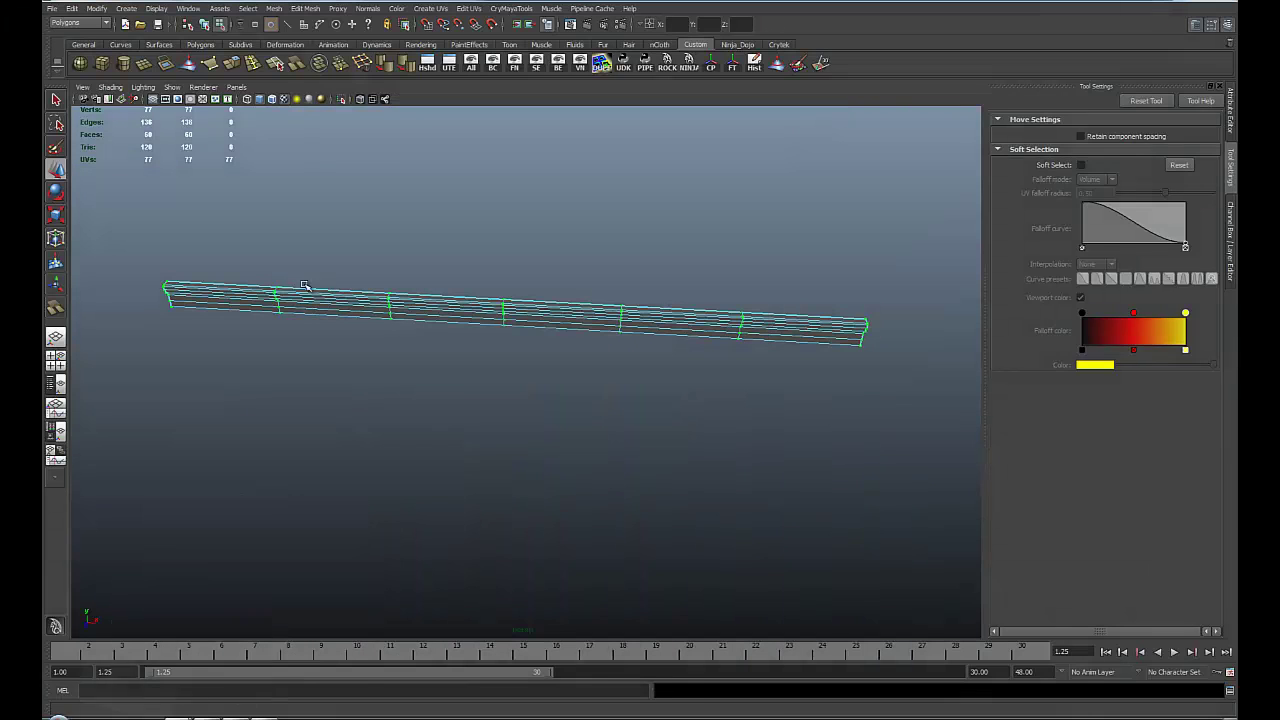
Step: Return to object mode, duplicate the straight trim strip and move the copy along its length to sit beyond the original's end
key("F8")
left_click_drag(572, 448, 467, 376, "alt")
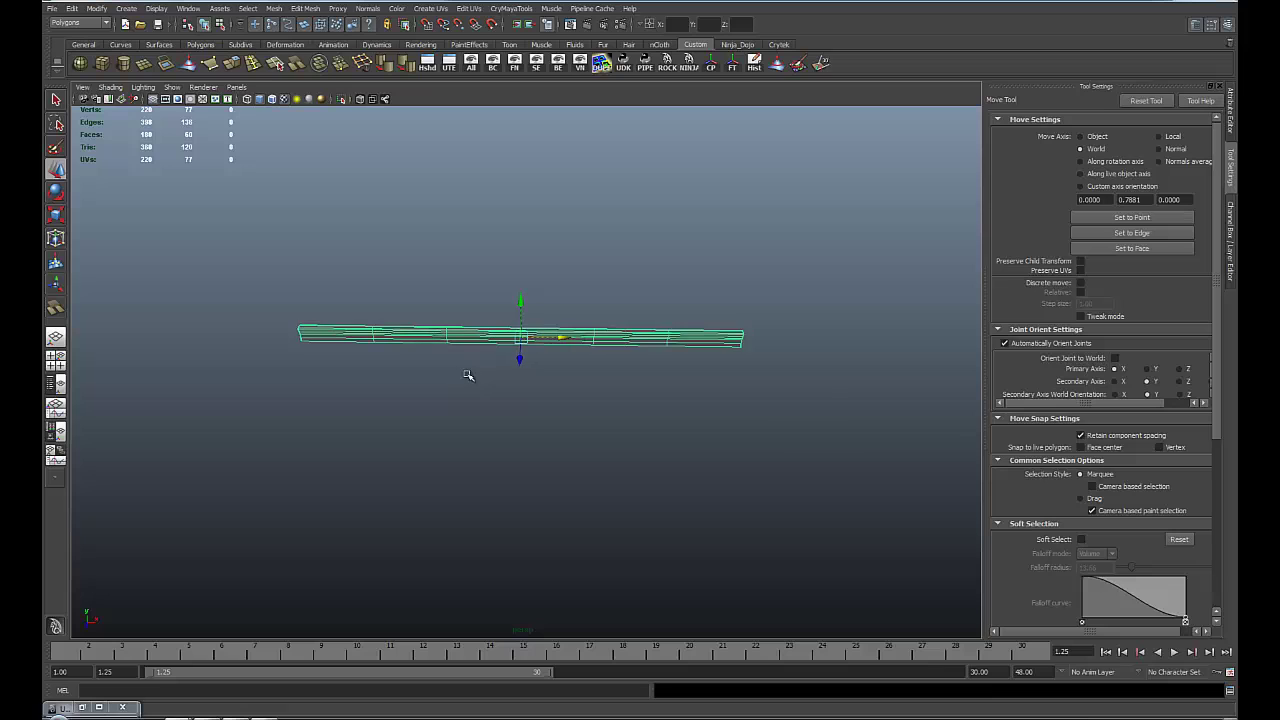
key("ctrl+d")
left_click_drag(560, 338, 935, 338)
middle_click_drag(908, 342, 710, 351, "alt")
left_click_drag(740, 346, 855, 347)
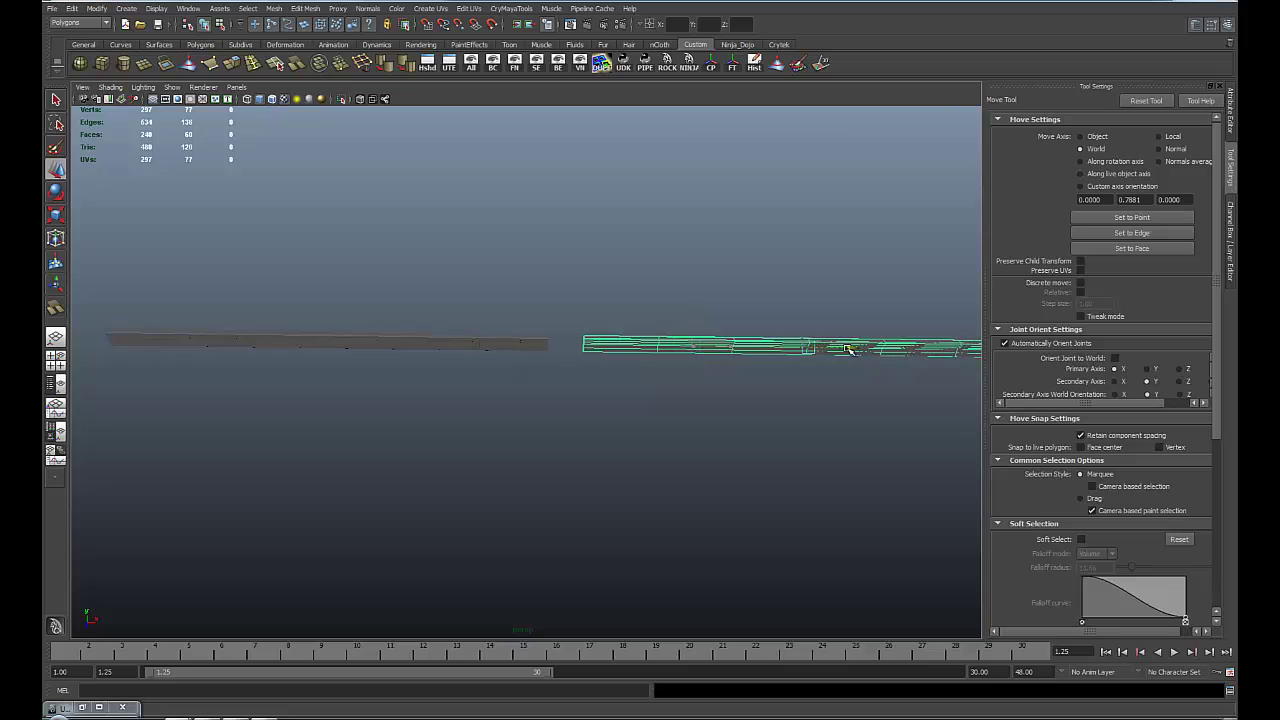
Step: Move both trim strips together back along their length, then select only the duplicated strip
left_click(457, 346, "shift")
scroll(482, 363, "down", 5)
middle_click_drag(495, 361, 604, 367, "alt")
left_click_drag(592, 362, 378, 356)
scroll(663, 374, "up", 3)
left_click(640, 350)
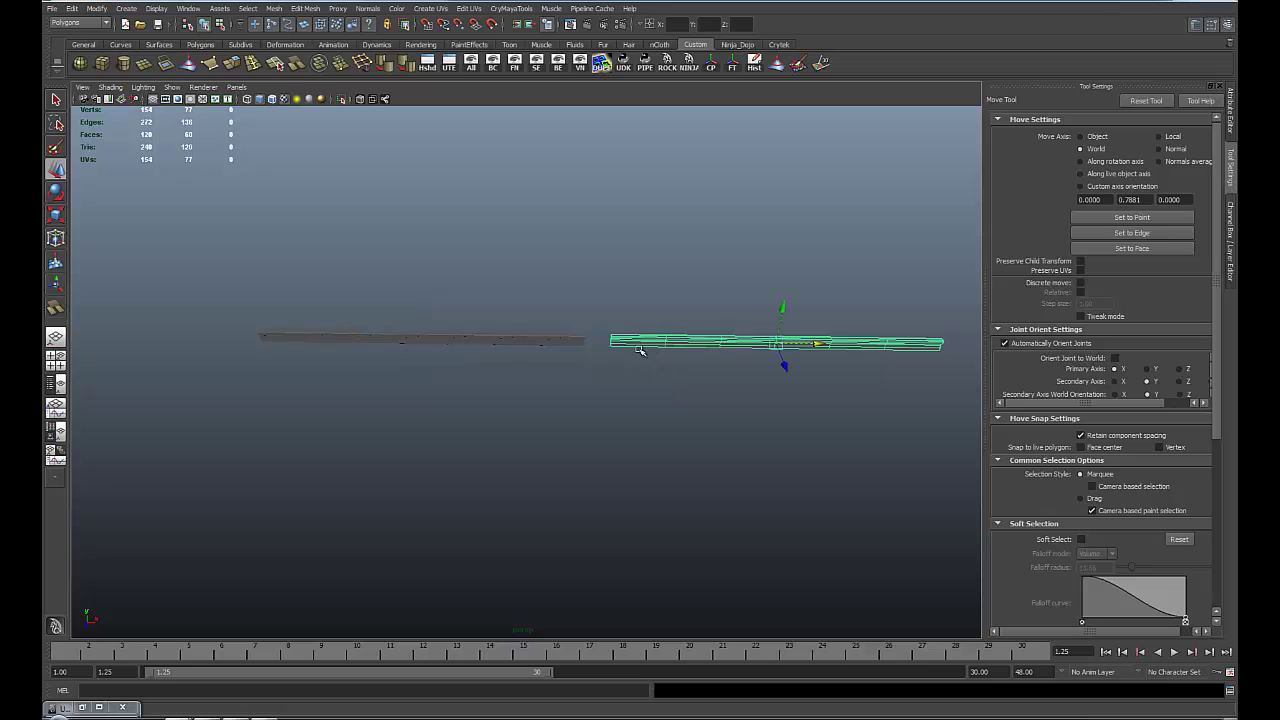
Step: Shift the duplicate's UVs horizontally until their end meets the start of the original strip's UV shell, and close the UV editor
left_click(82, 707)
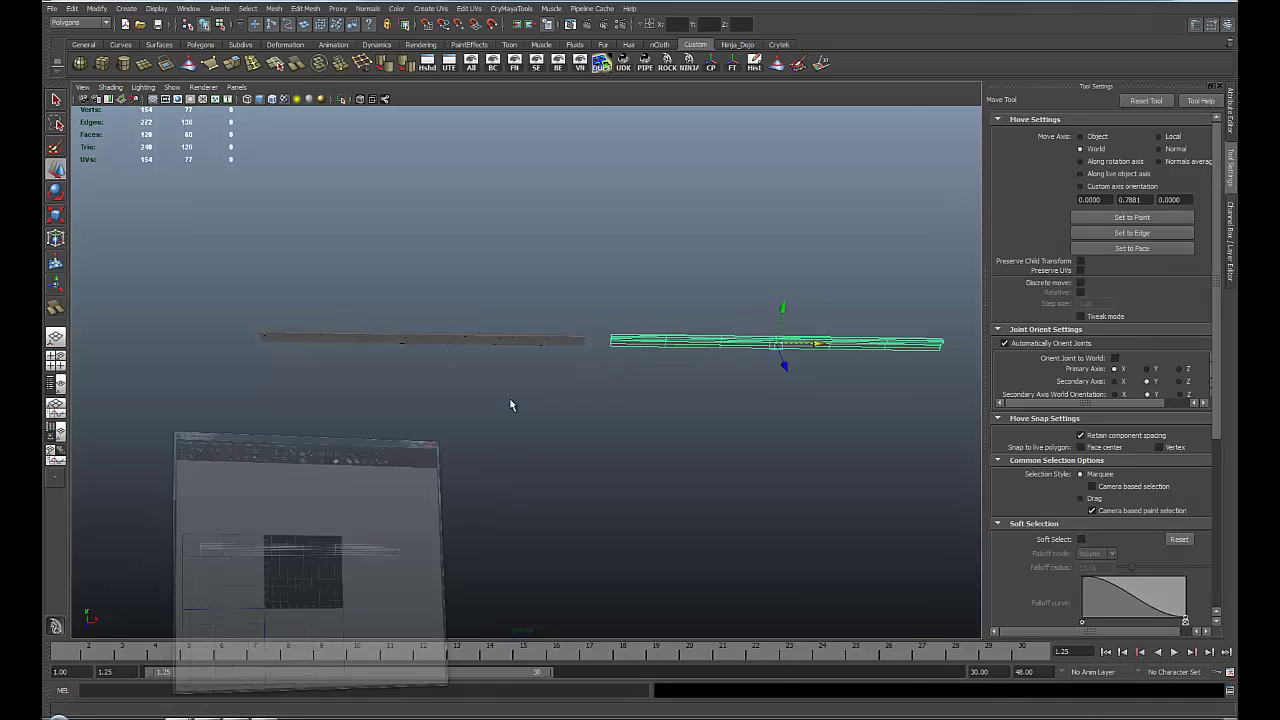
right_click_drag(522, 383, 578, 387)
left_click_drag(365, 349, 863, 420)
scroll(616, 418, "down", 1)
left_click(284, 337, "shift")
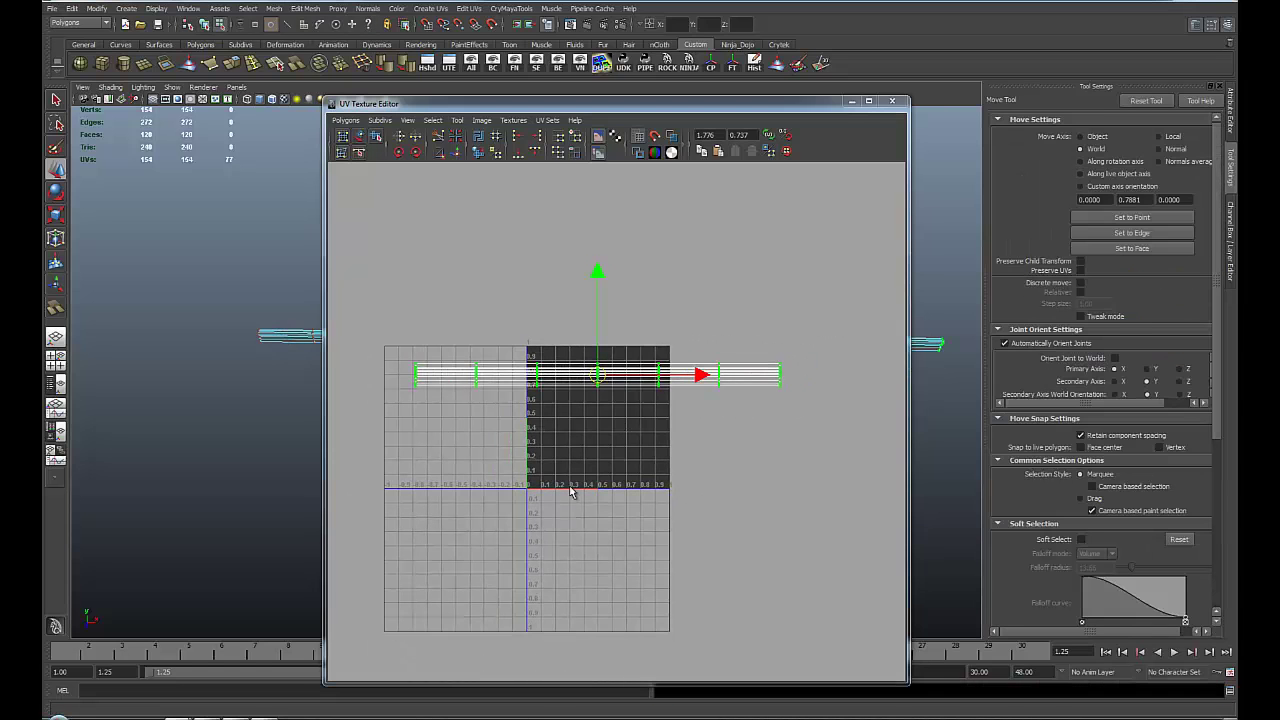
right_click_drag(571, 494, 514, 423, "alt")
middle_click_drag(514, 423, 605, 373, "alt")
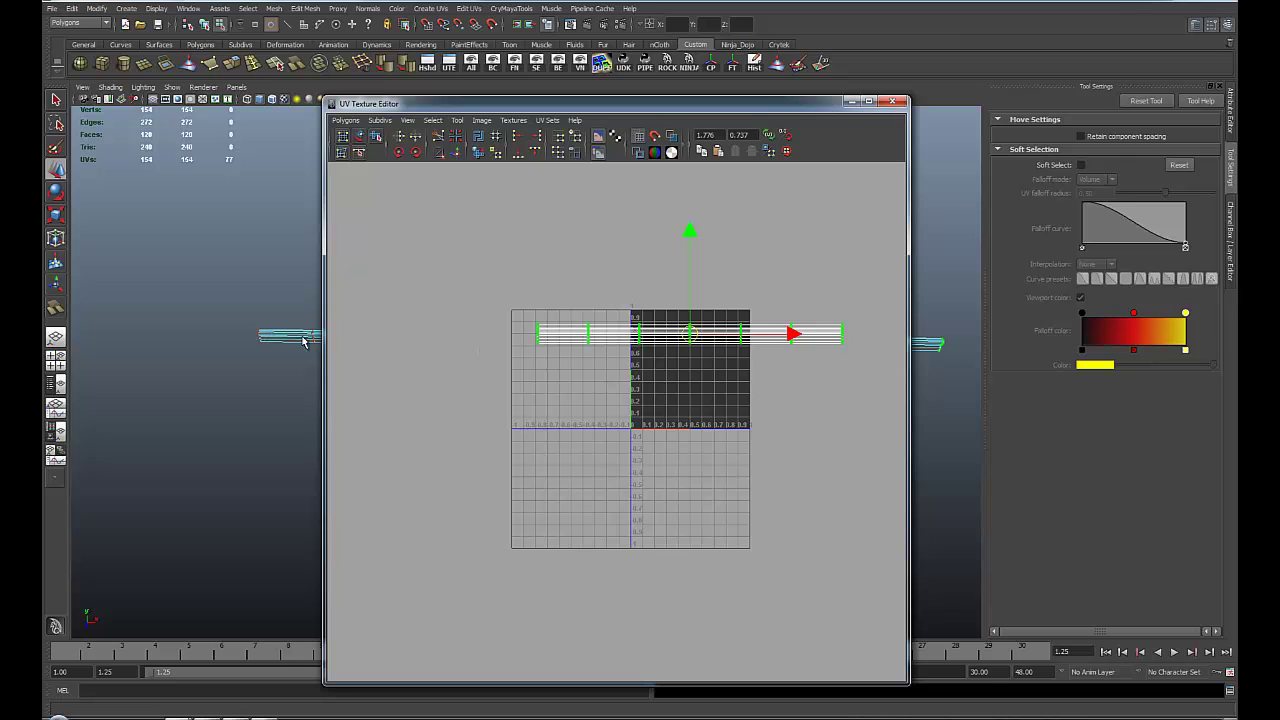
left_click_drag(792, 333, 494, 347)
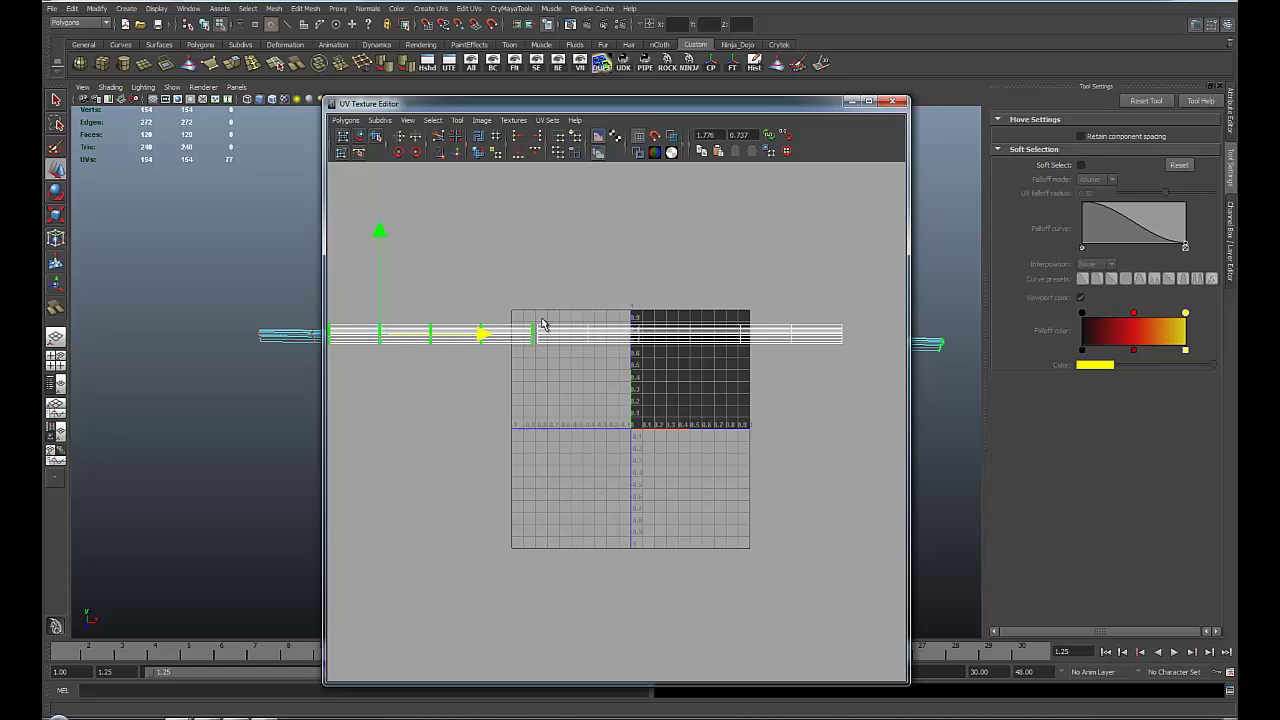
left_click(290, 335)
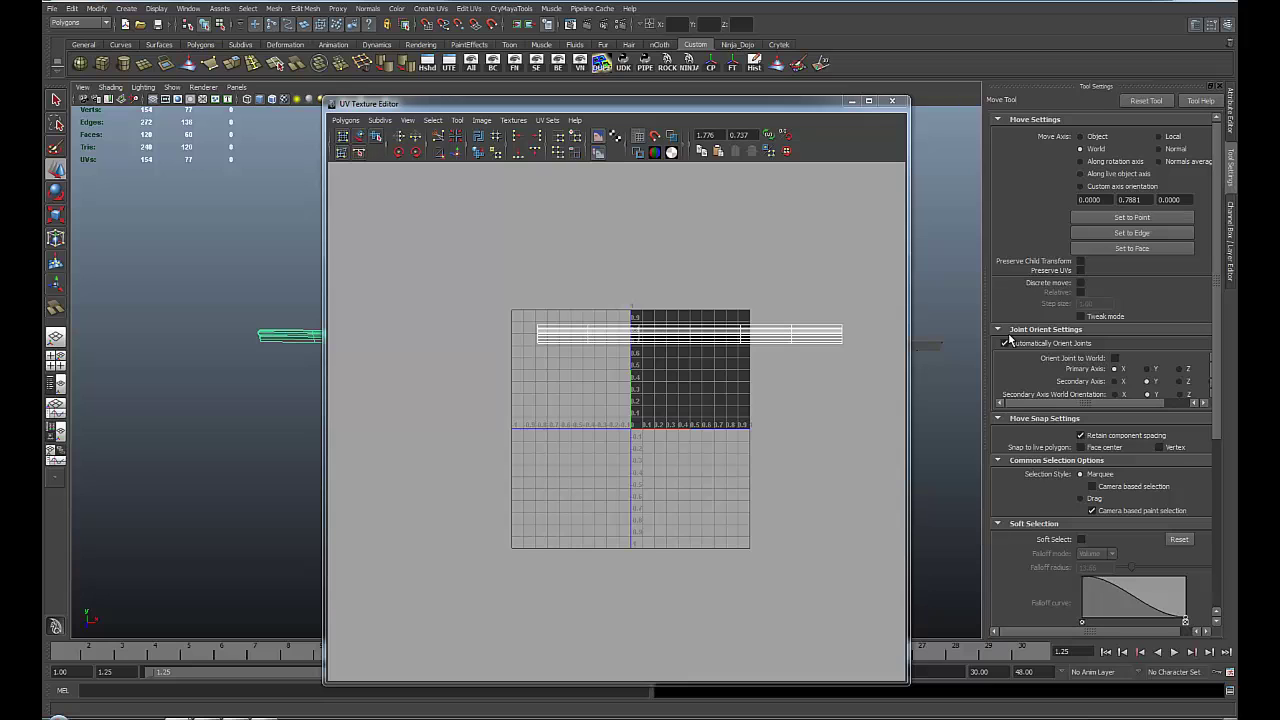
left_click(892, 101)
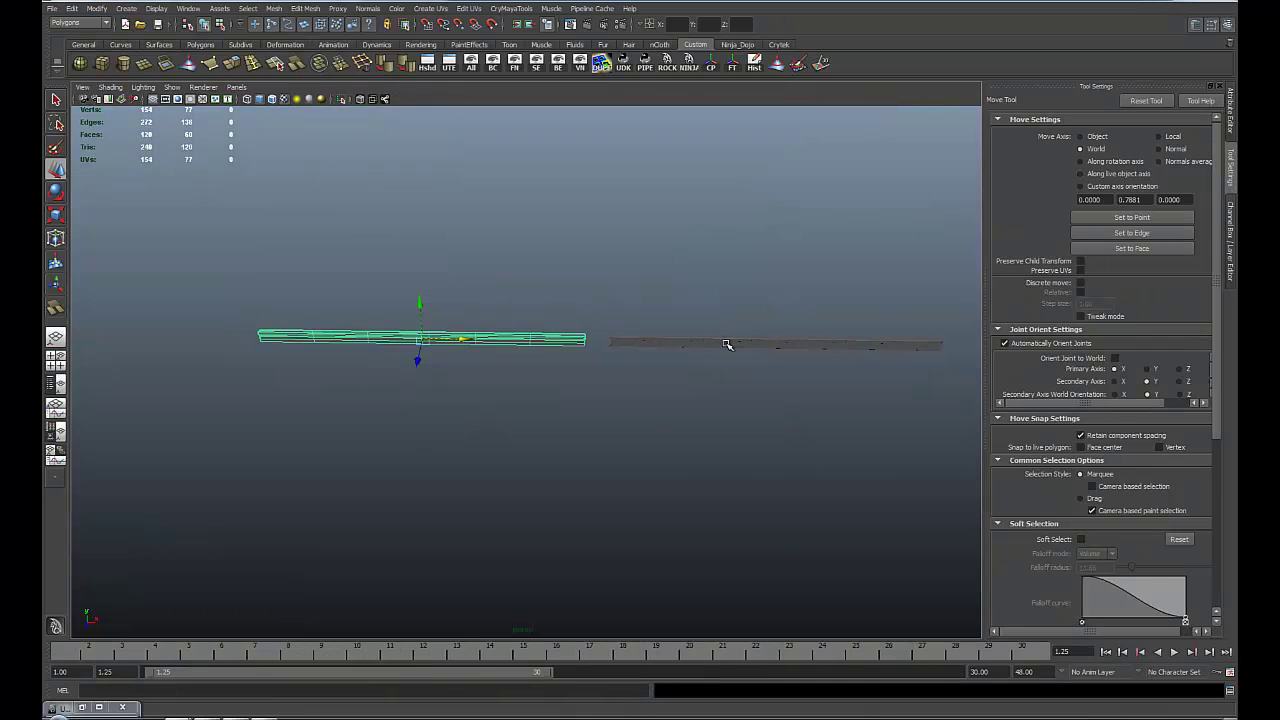
Step: Rotate the duplicated strip about the vertical axis in 15-degree steps until perpendicular to the original, and activate the Move tool
left_click_drag(706, 343, 573, 365, "alt")
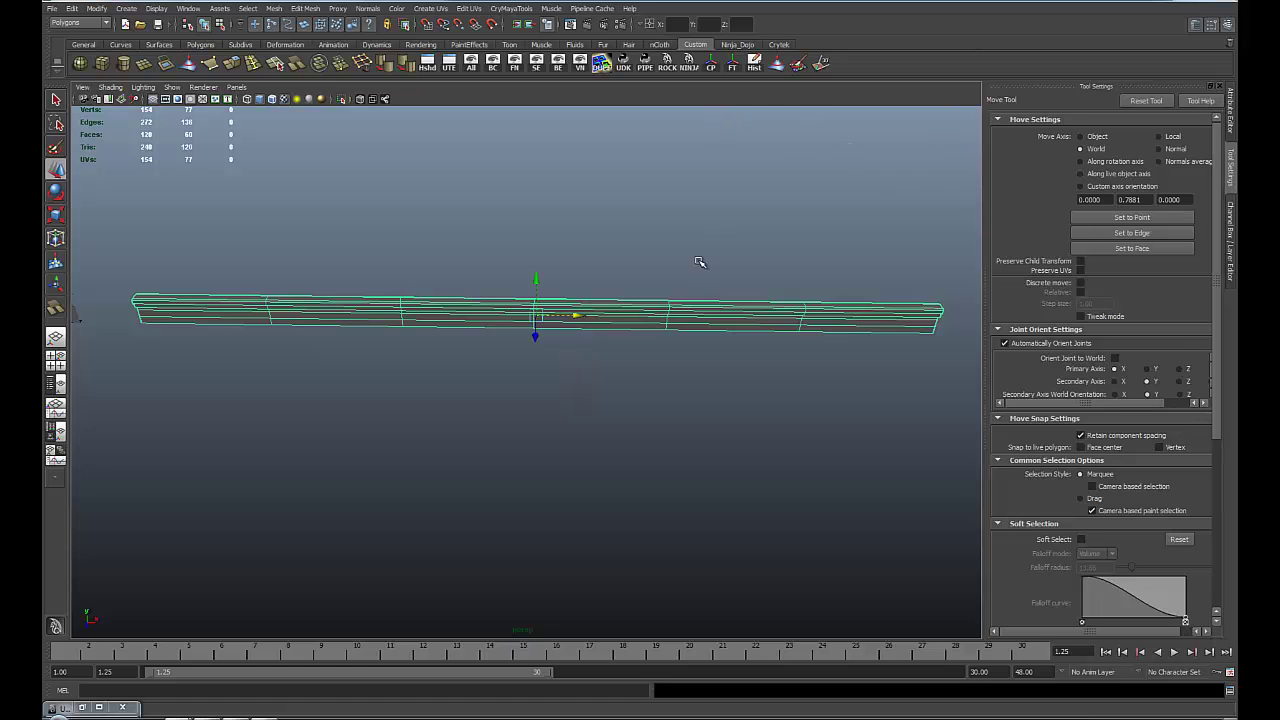
key("e")
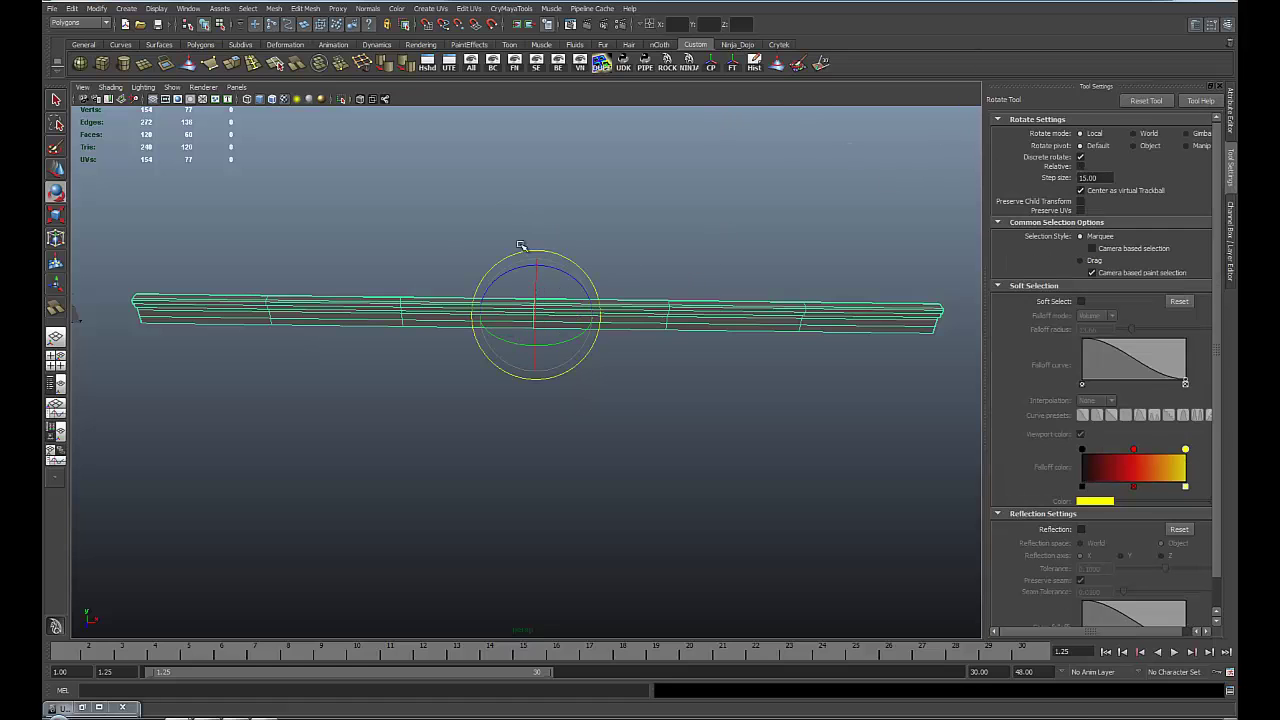
left_click_drag(445, 404, 531, 368, "alt")
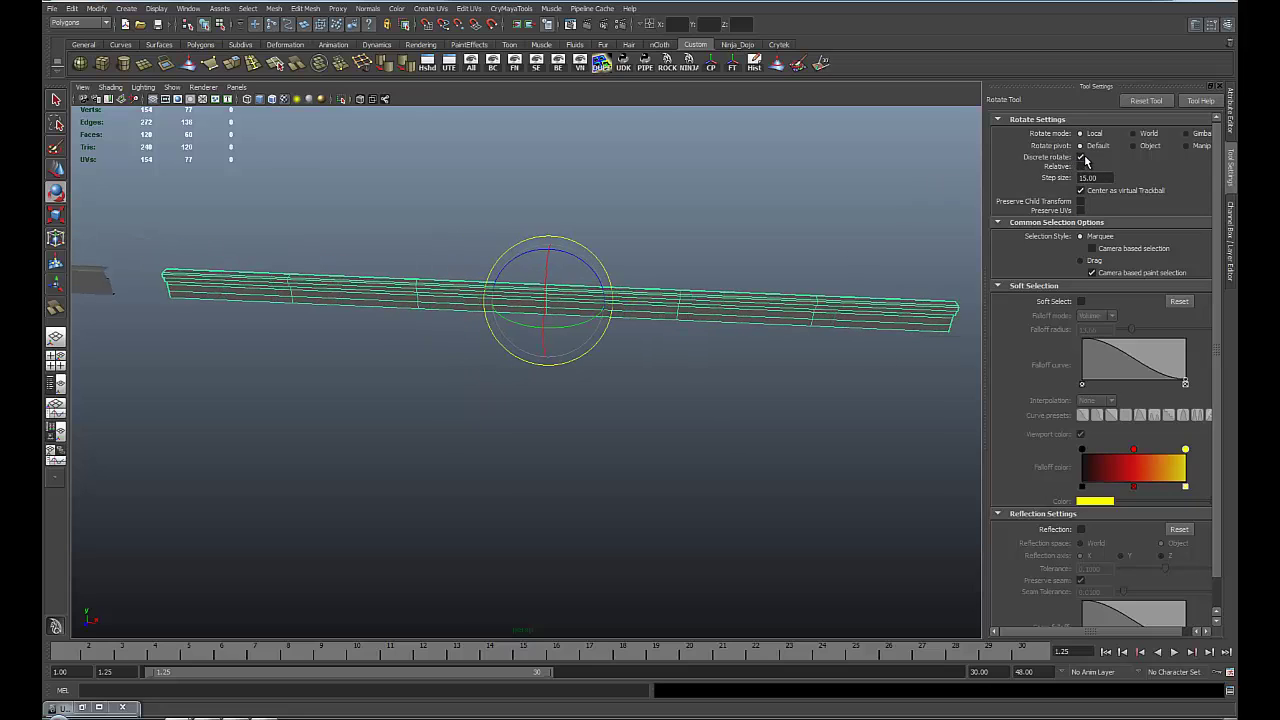
left_click_drag(652, 367, 855, 328, "alt")
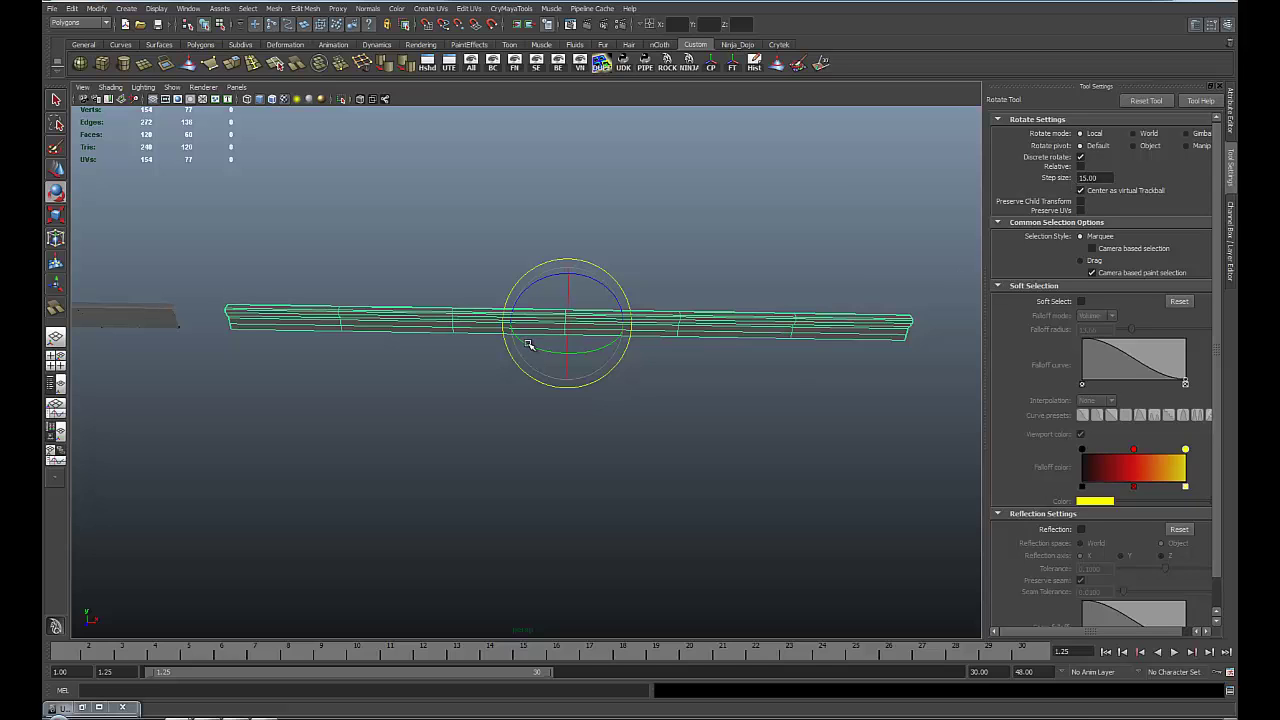
left_click_drag(528, 344, 622, 362)
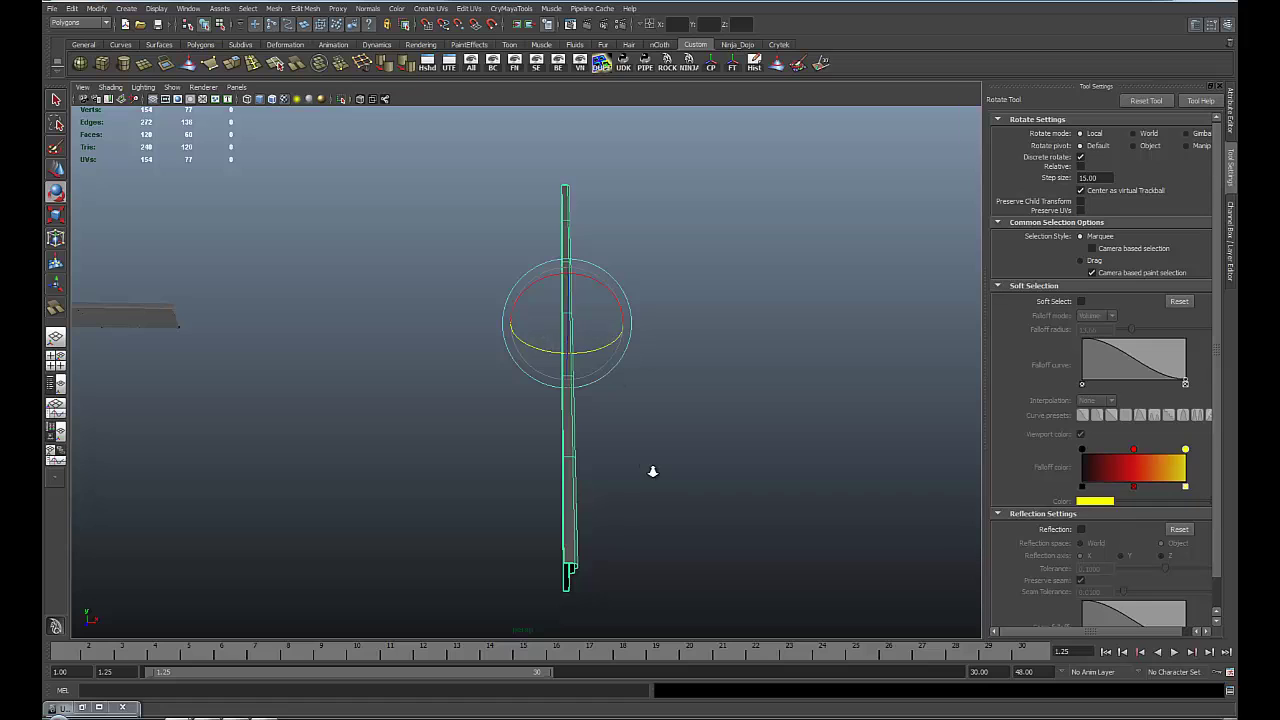
left_click_drag(652, 471, 557, 393, "alt")
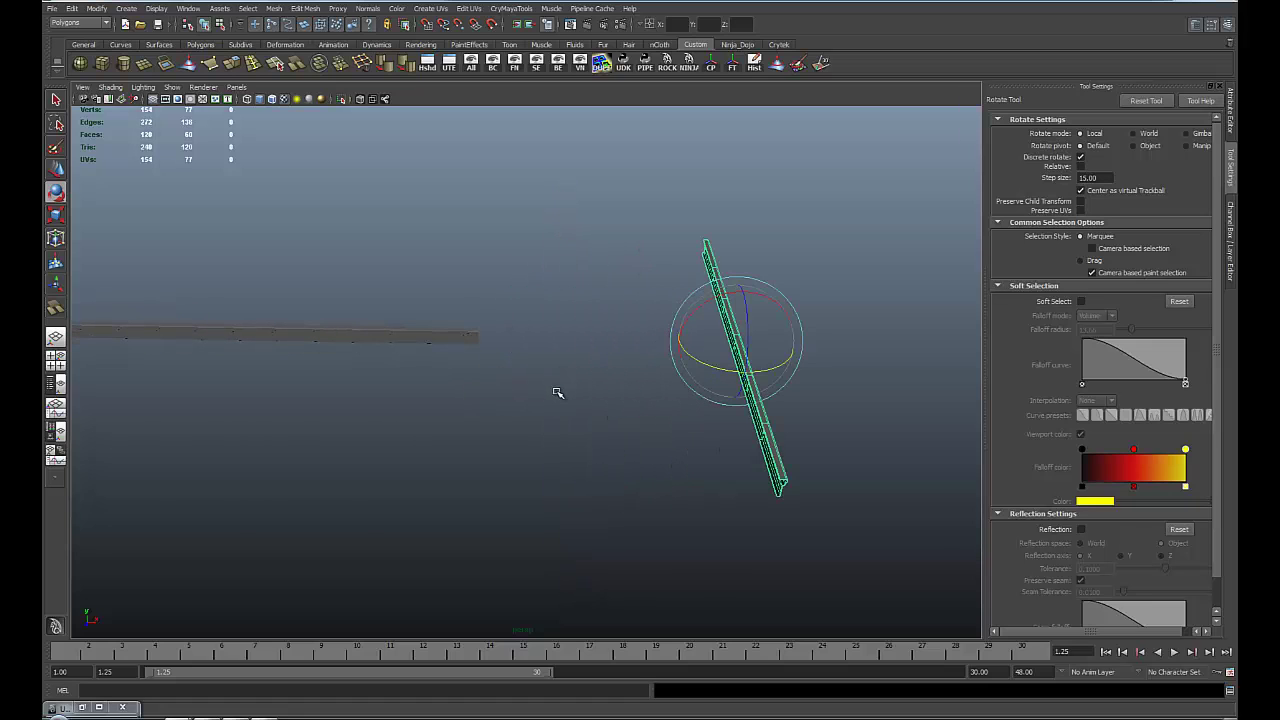
middle_click_drag(468, 397, 501, 389, "alt")
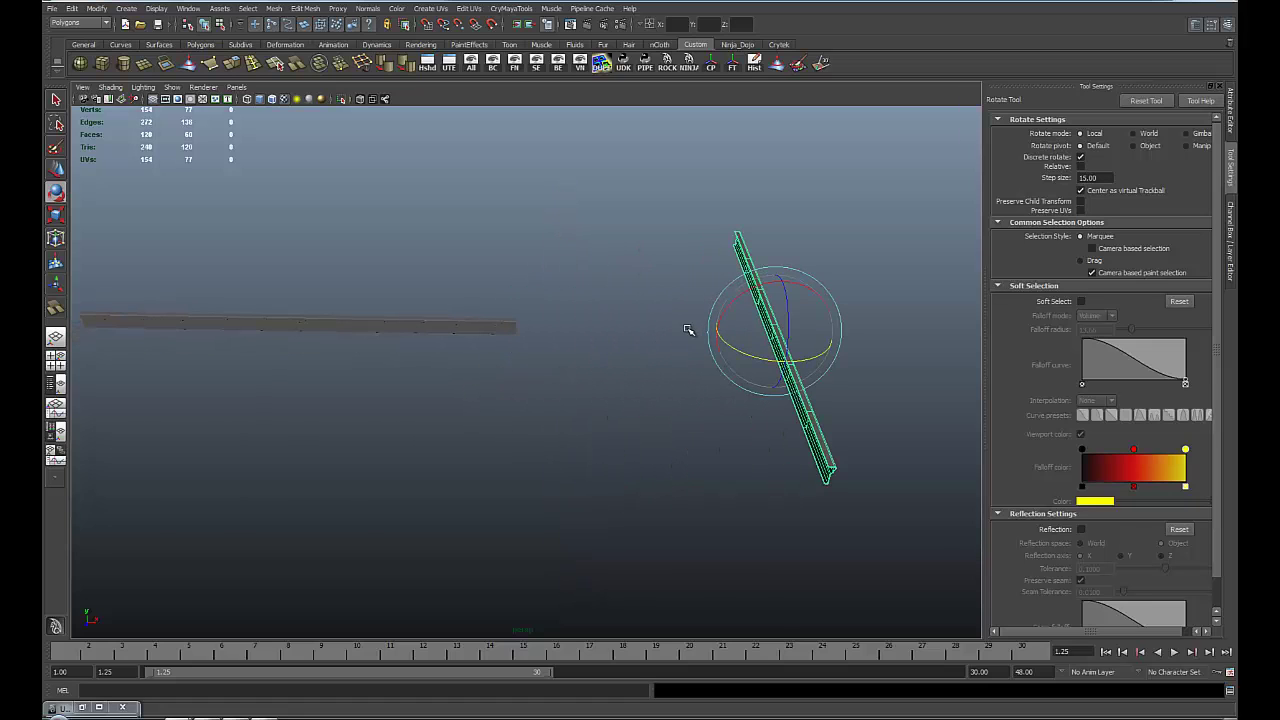
key("w")
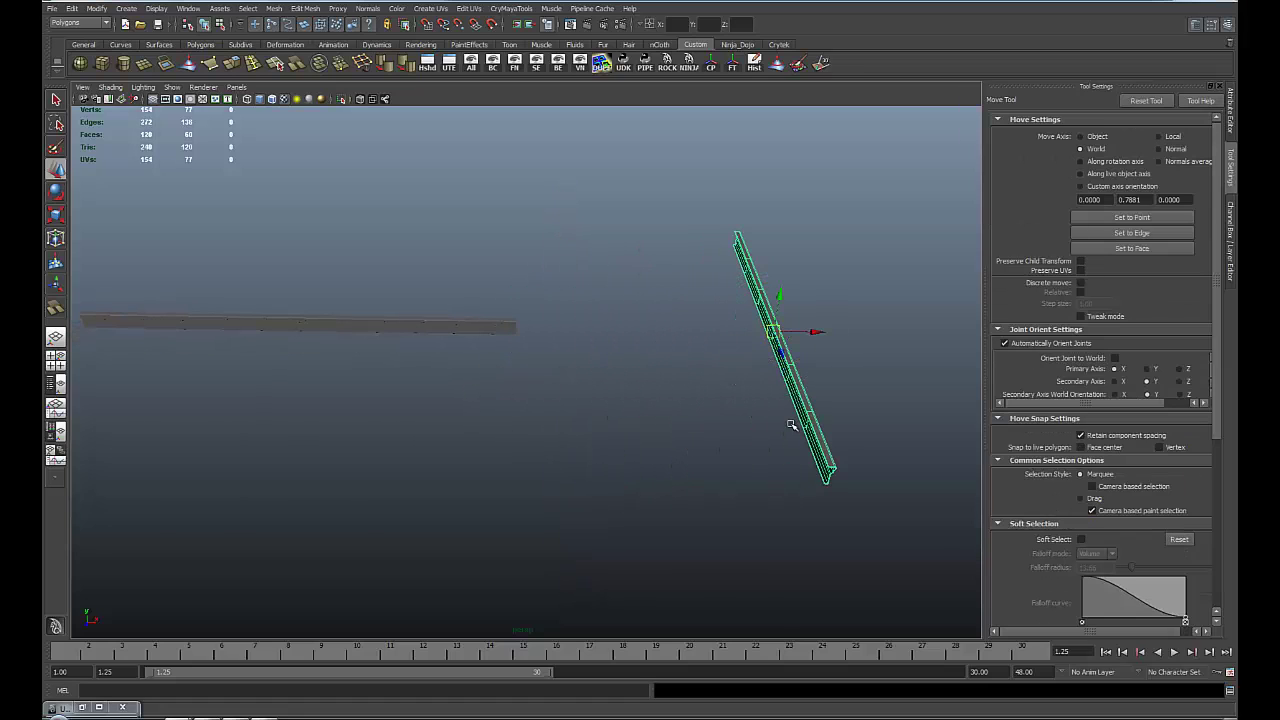
Step: Move the perpendicular strip along the X axis until it crosses the original strip near its end, forming an overlapping corner
left_click_drag(818, 333, 535, 343)
mouse_move(482, 398)
left_mouse_down("alt")
mouse_move(379, 410)
mouse_move(510, 440)
mouse_move(505, 398)
left_mouse_up("alt")
left_click_drag(440, 325, 691, 334)
left_click_drag(315, 439, 624, 494, "alt")
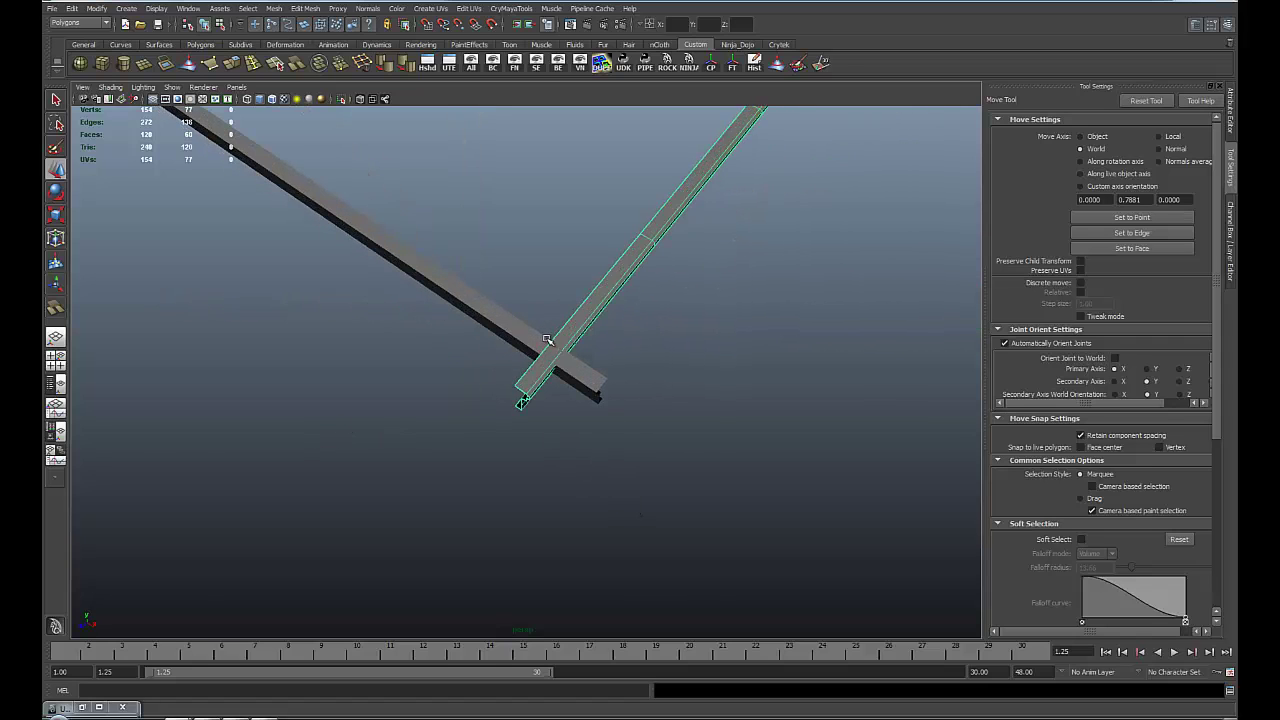
left_click_drag(546, 360, 461, 388, "alt")
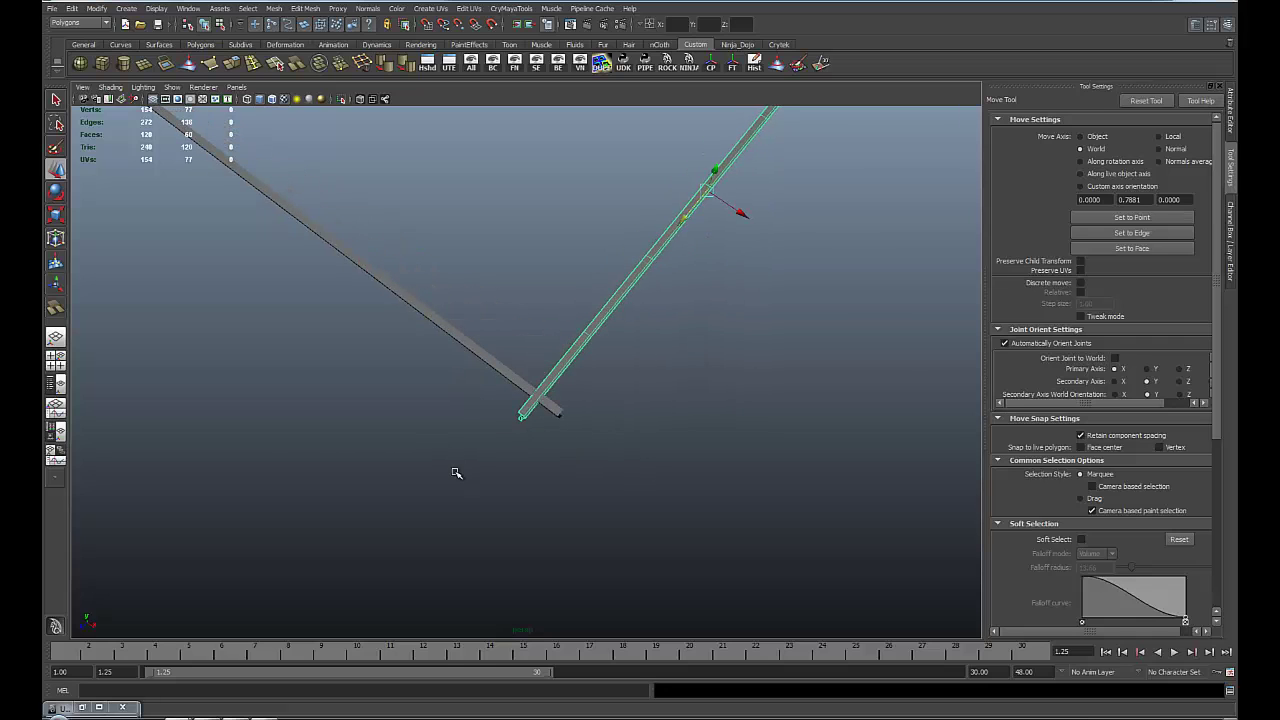
left_click_drag(456, 472, 418, 400, "alt")
Step: Add the original strip to the selection and combine both strips into one mesh
left_click(494, 346)
left_click(274, 9)
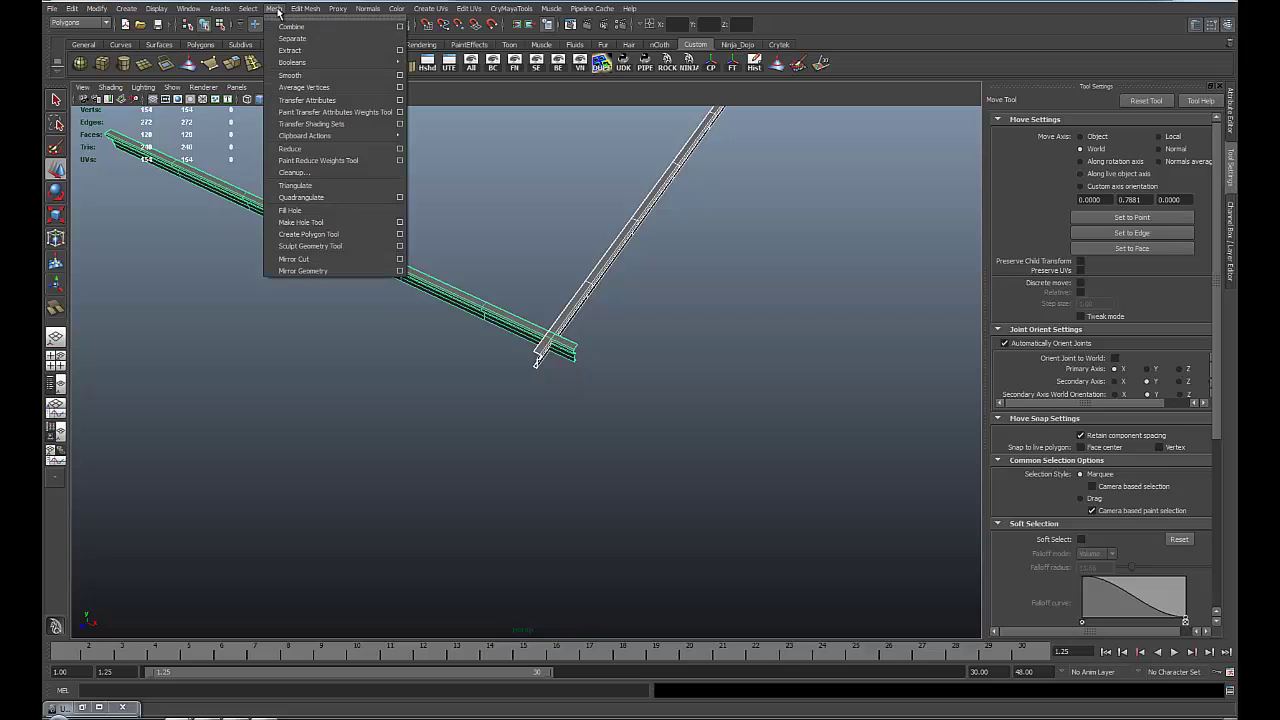
left_click(299, 27)
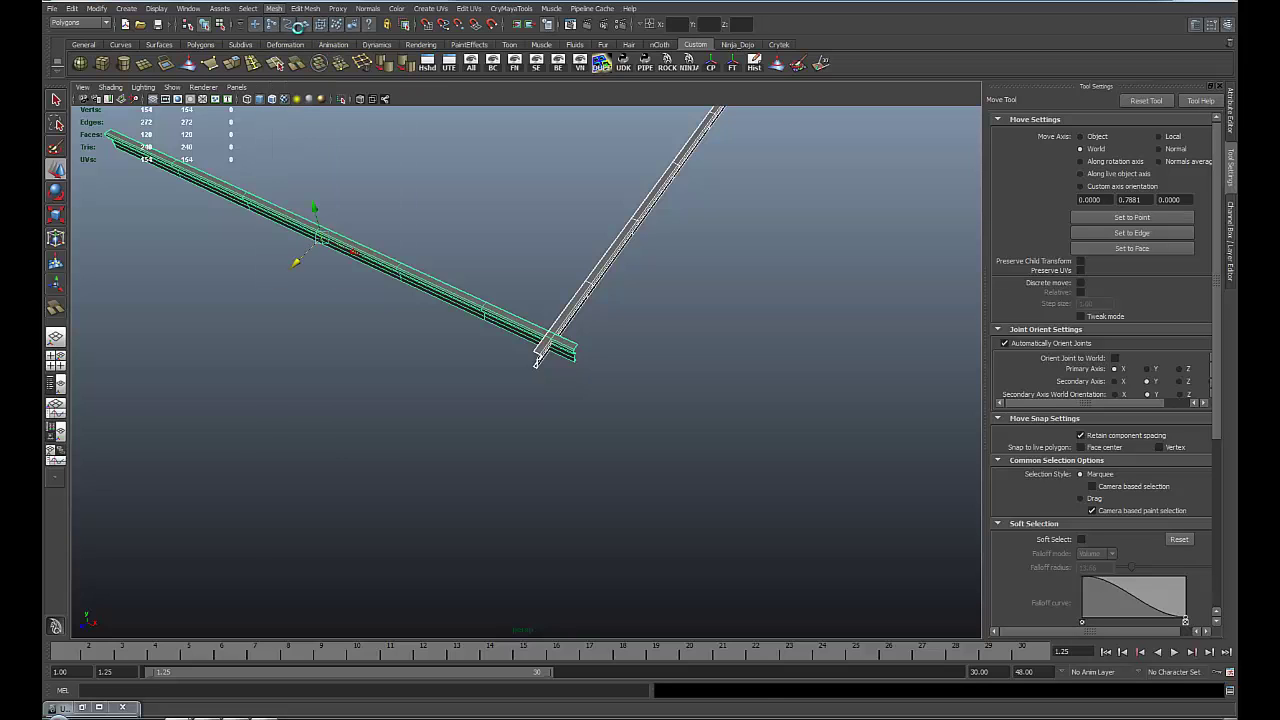
left_click_drag(423, 380, 441, 411, "alt")
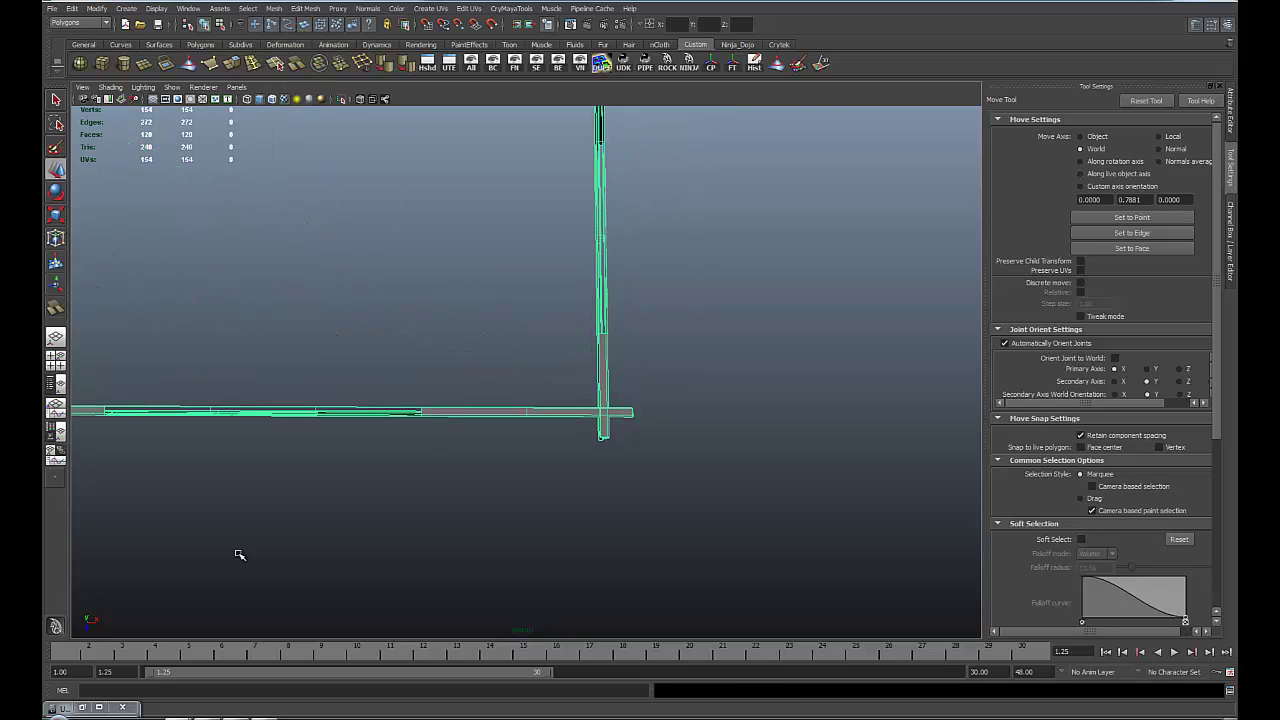
Step: Examine how the combined strips' UV shells line up in the UV Texture Editor, and minimize it
left_click(80, 708)
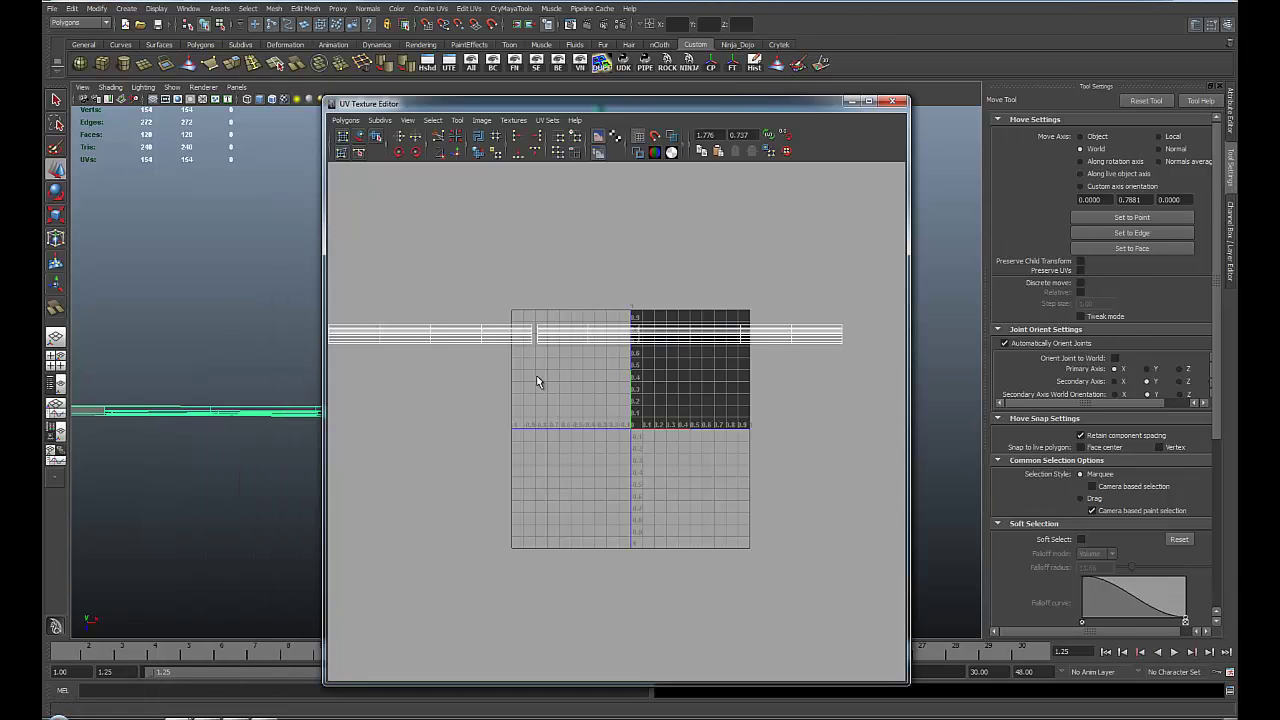
right_click_drag(537, 377, 502, 380, "alt")
middle_click_drag(502, 380, 565, 375, "alt")
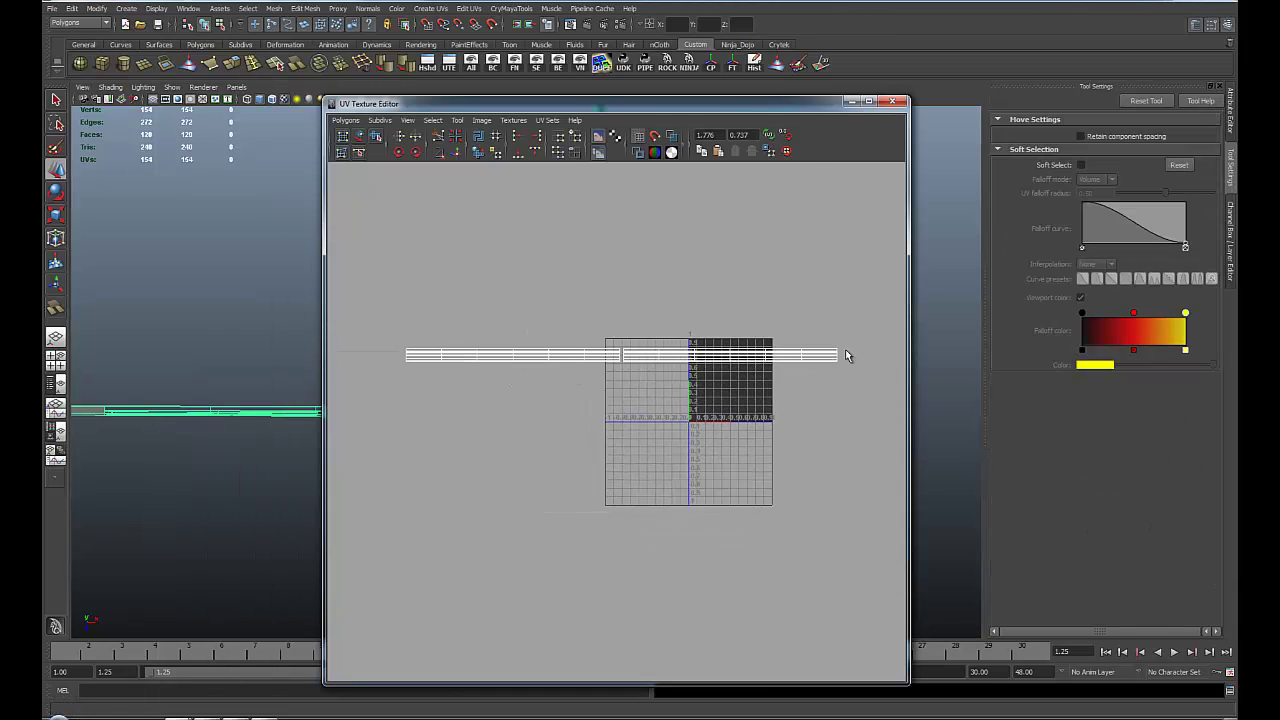
left_click(851, 102)
left_click_drag(500, 531, 446, 450, "alt")
key("space")
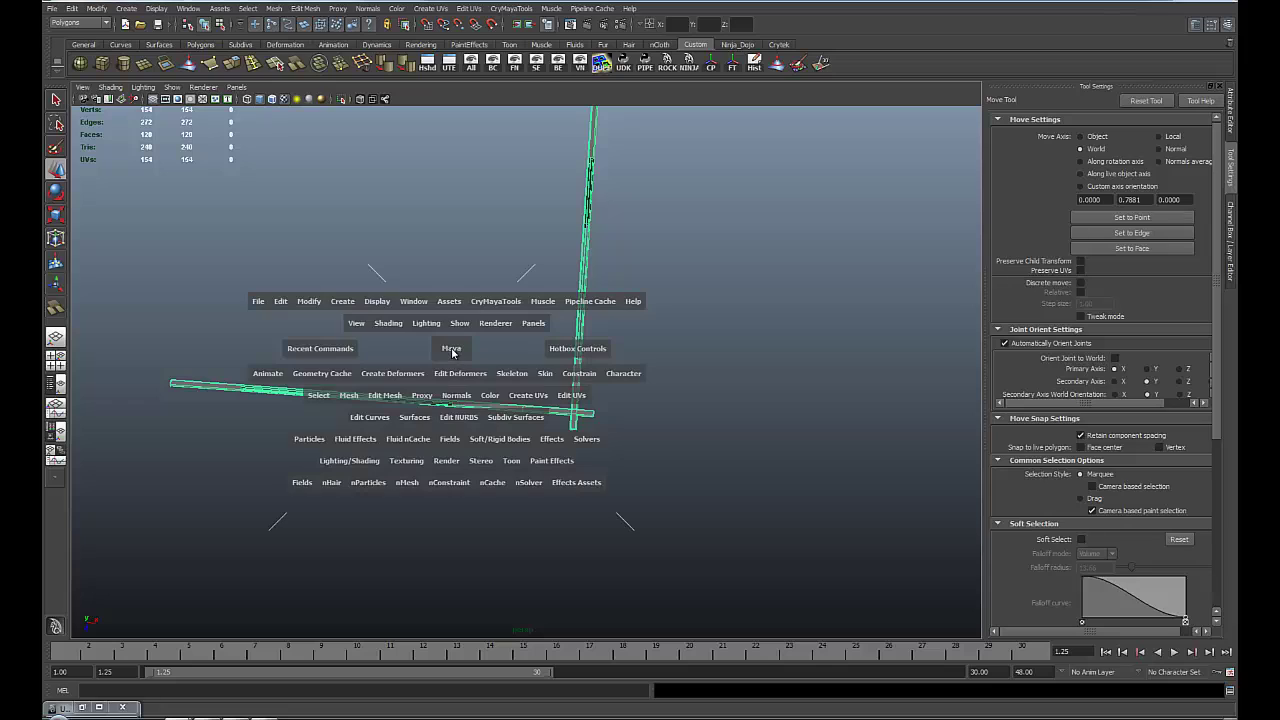
left_click(452, 352)
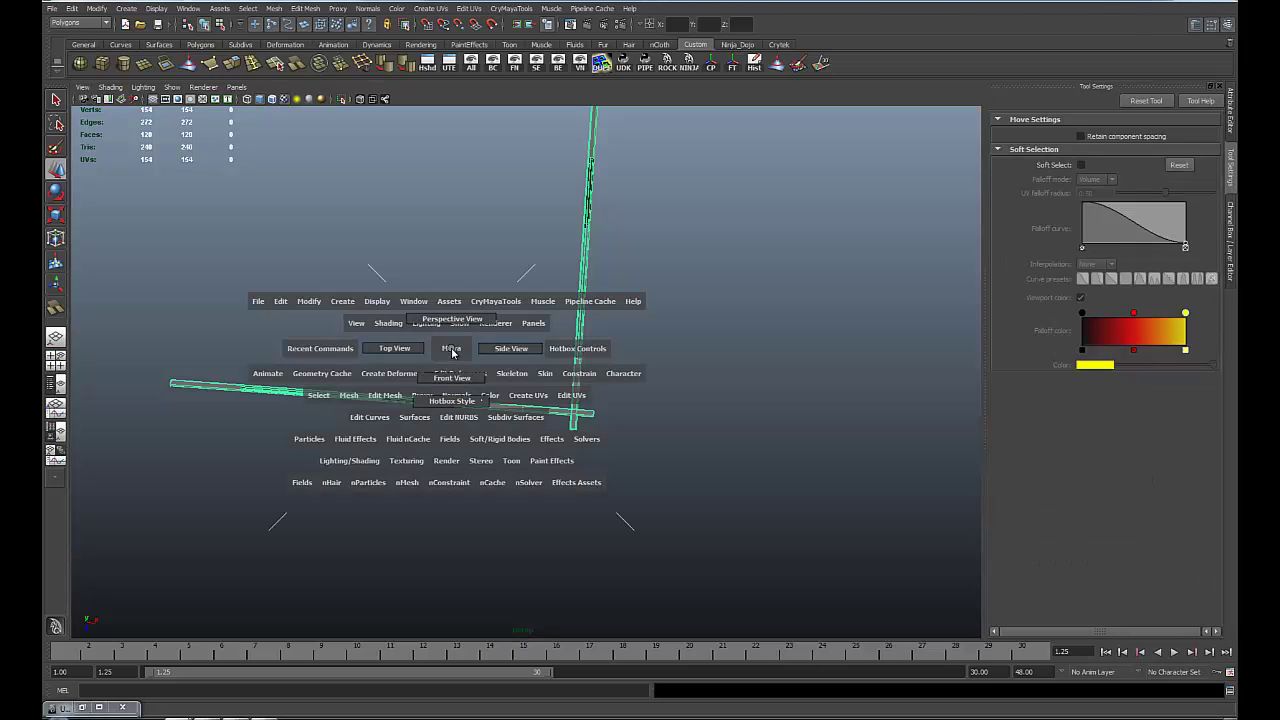
left_click_drag(453, 352, 408, 346)
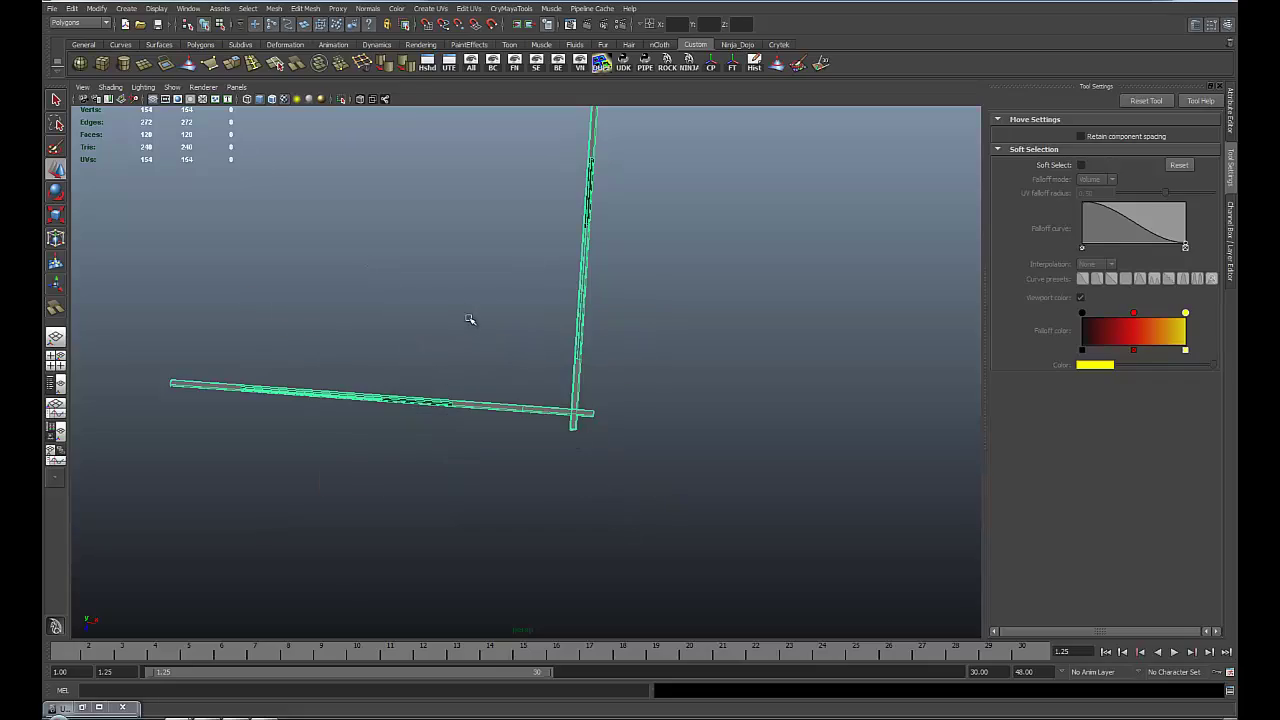
key("space")
key("space")
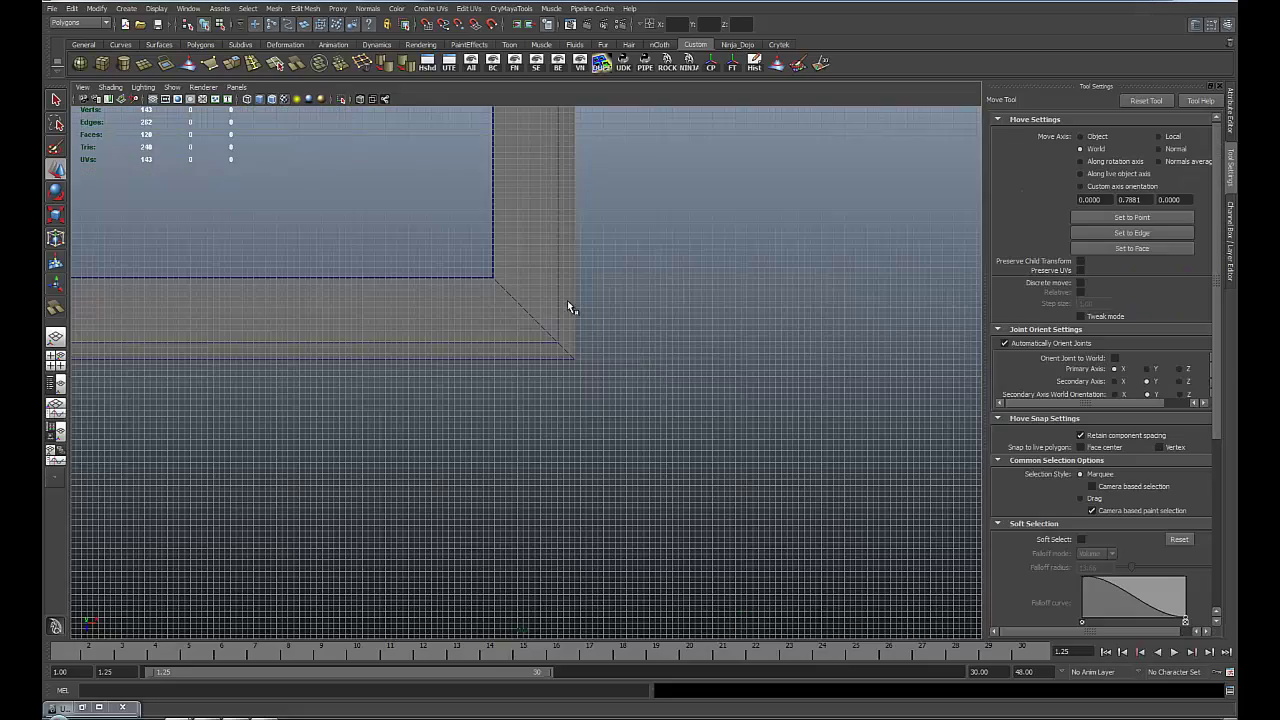
right_click_drag(585, 448, 419, 317, "alt")
middle_click_drag(400, 316, 860, 362, "alt")
right_click_drag(860, 362, 340, 364, "alt")
middle_click_drag(340, 364, 600, 350, "alt")
right_click_drag(600, 350, 491, 340, "alt")
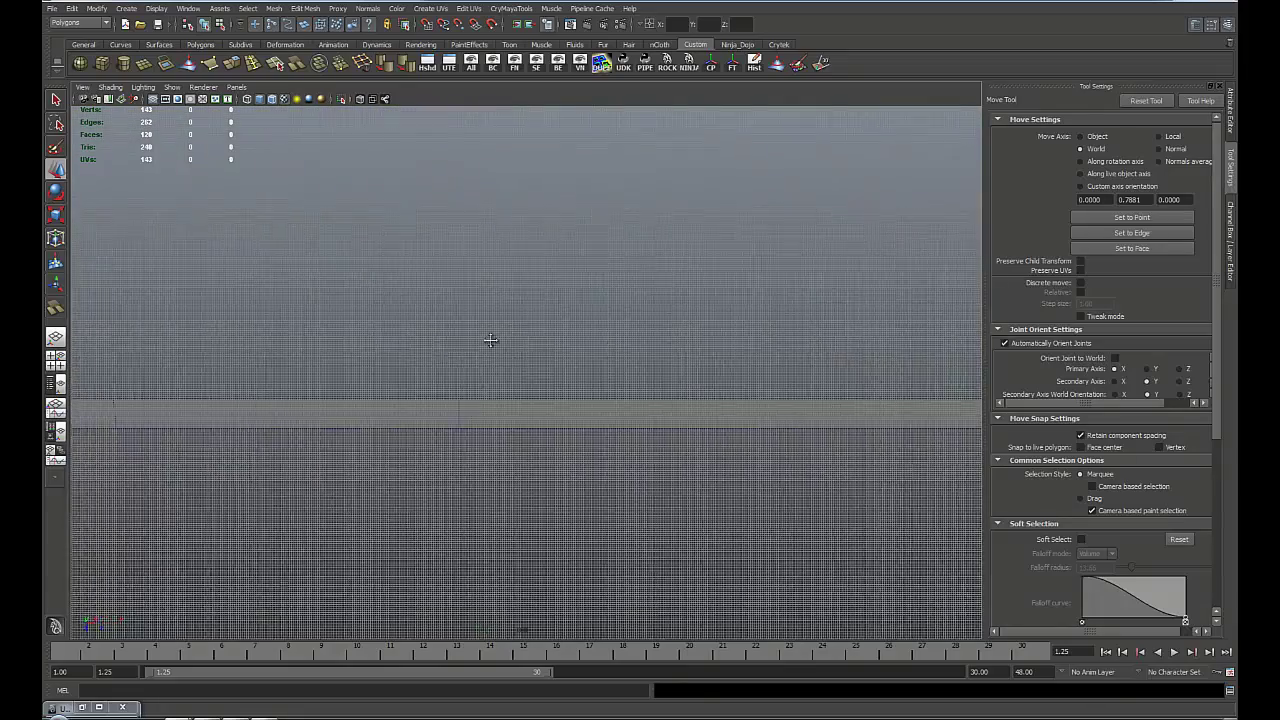
middle_click_drag(491, 340, 594, 328, "alt")
key("ctrl+z")
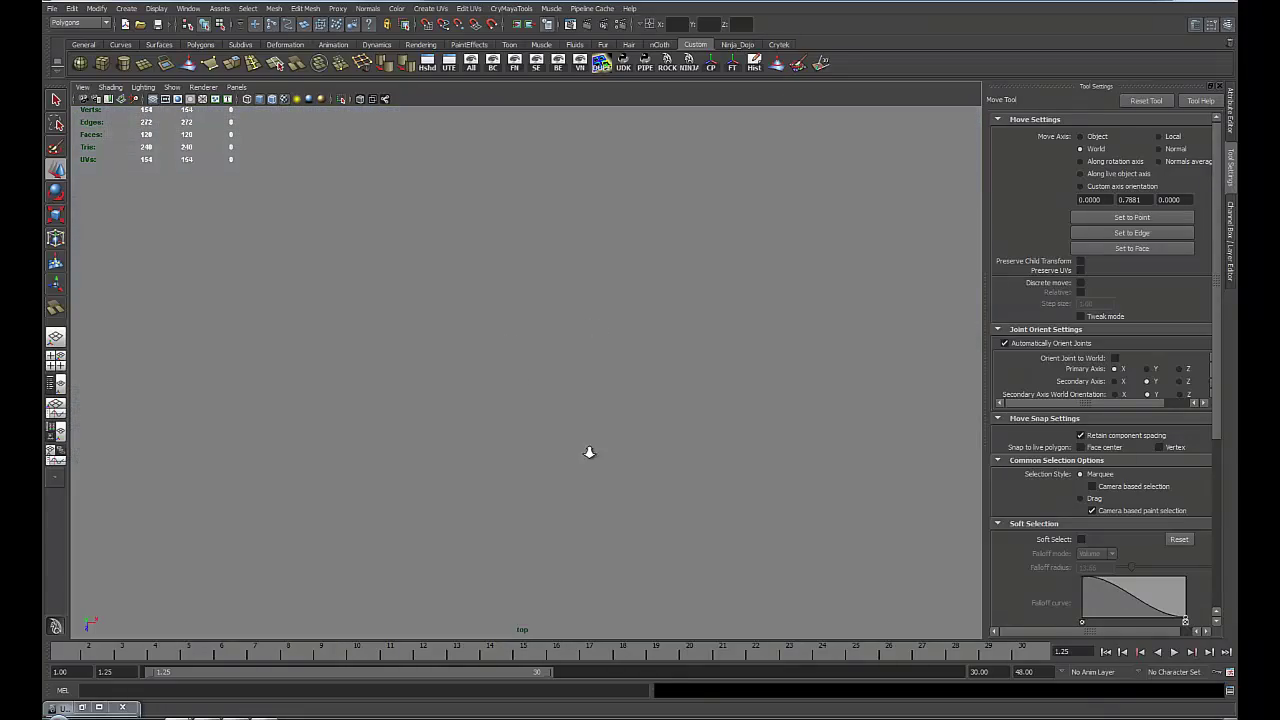
right_click_drag(702, 488, 575, 383, "alt")
key("space")
left_click_drag(550, 414, 549, 383)
left_click_drag(513, 456, 501, 432, "alt")
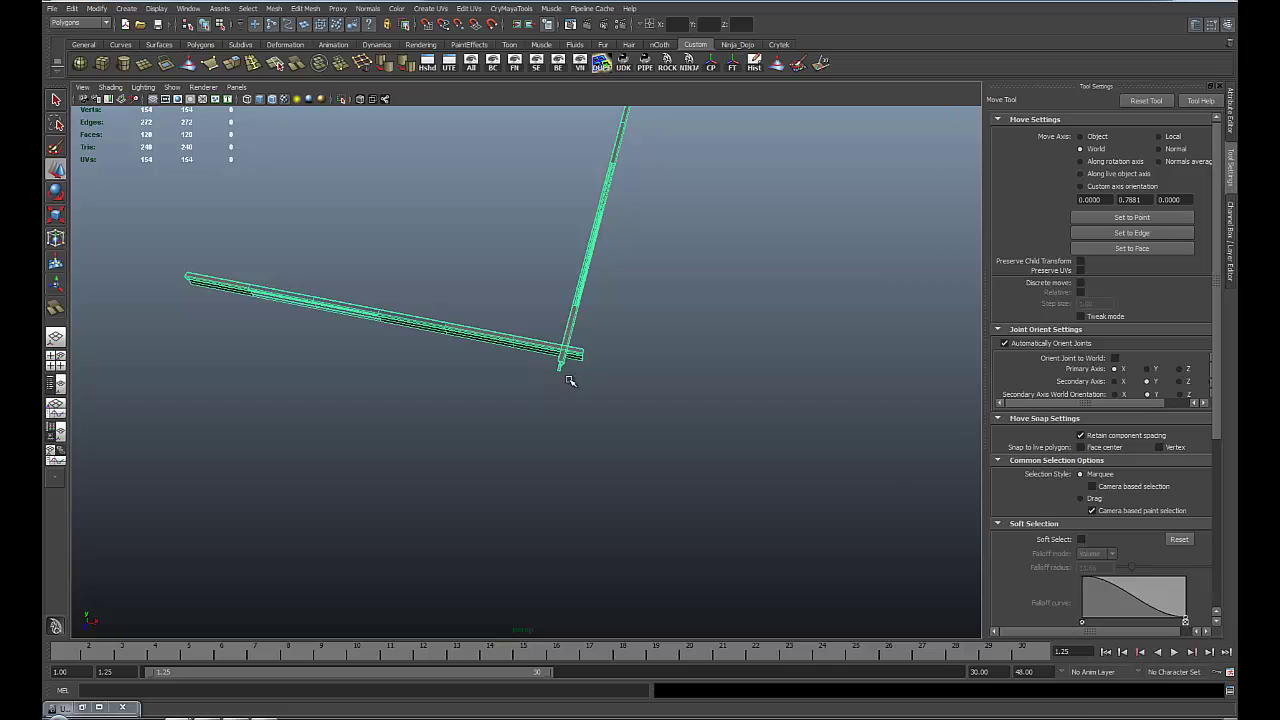
Step: Clean up the combined mesh by centering its pivot, freezing its transformations and deleting its history
right_click_drag(697, 101, 614, 347, "alt")
middle_click_drag(614, 347, 608, 404, "alt")
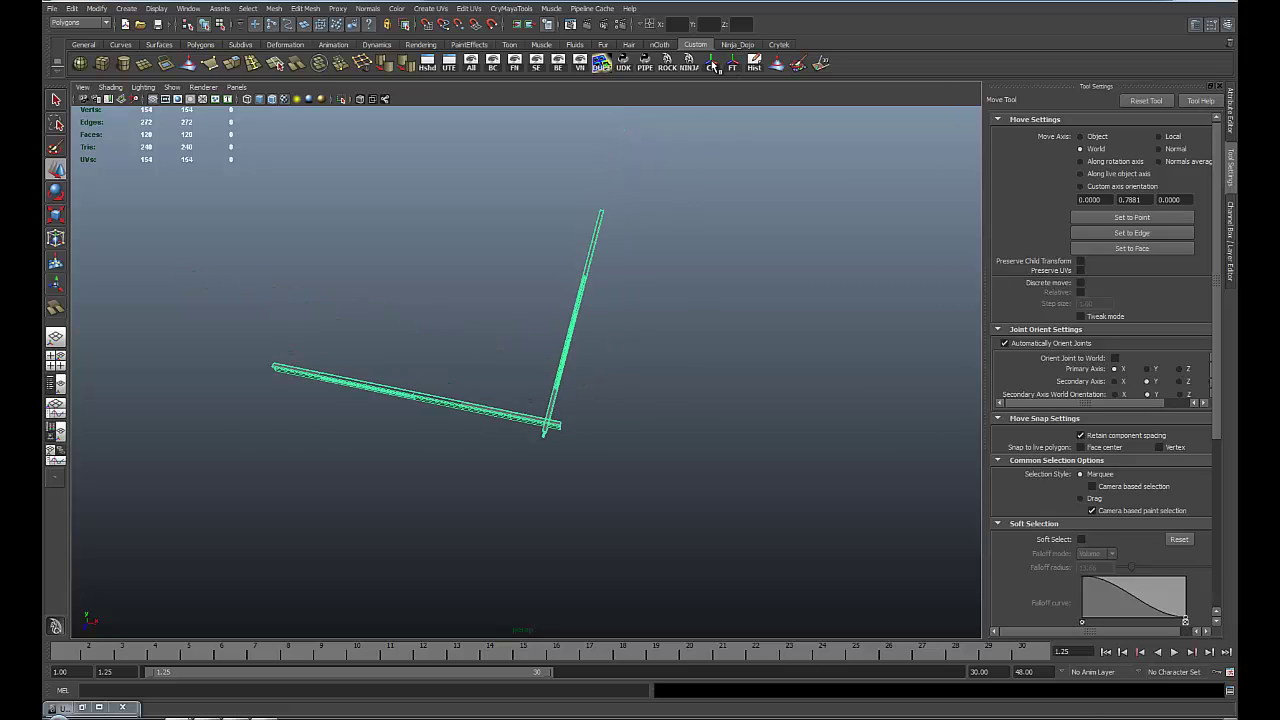
left_click(712, 63)
left_click(735, 66)
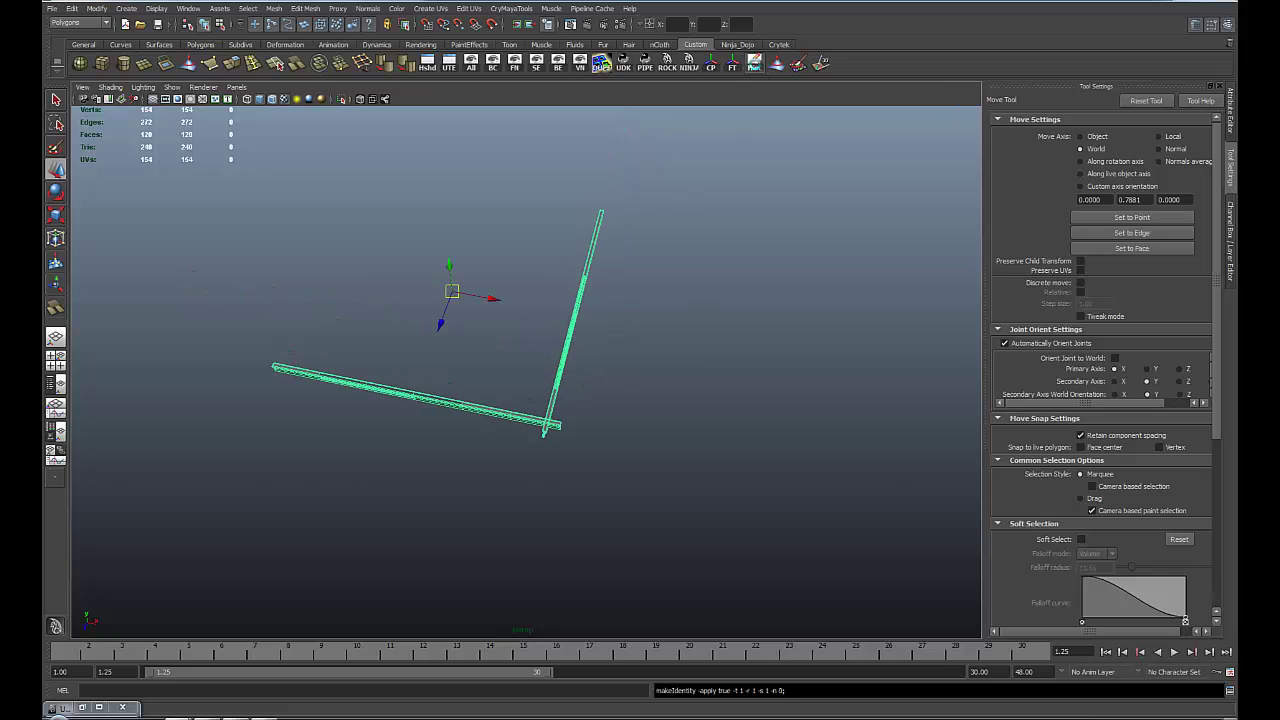
left_click(754, 63)
left_click_drag(378, 389, 419, 451, "alt")
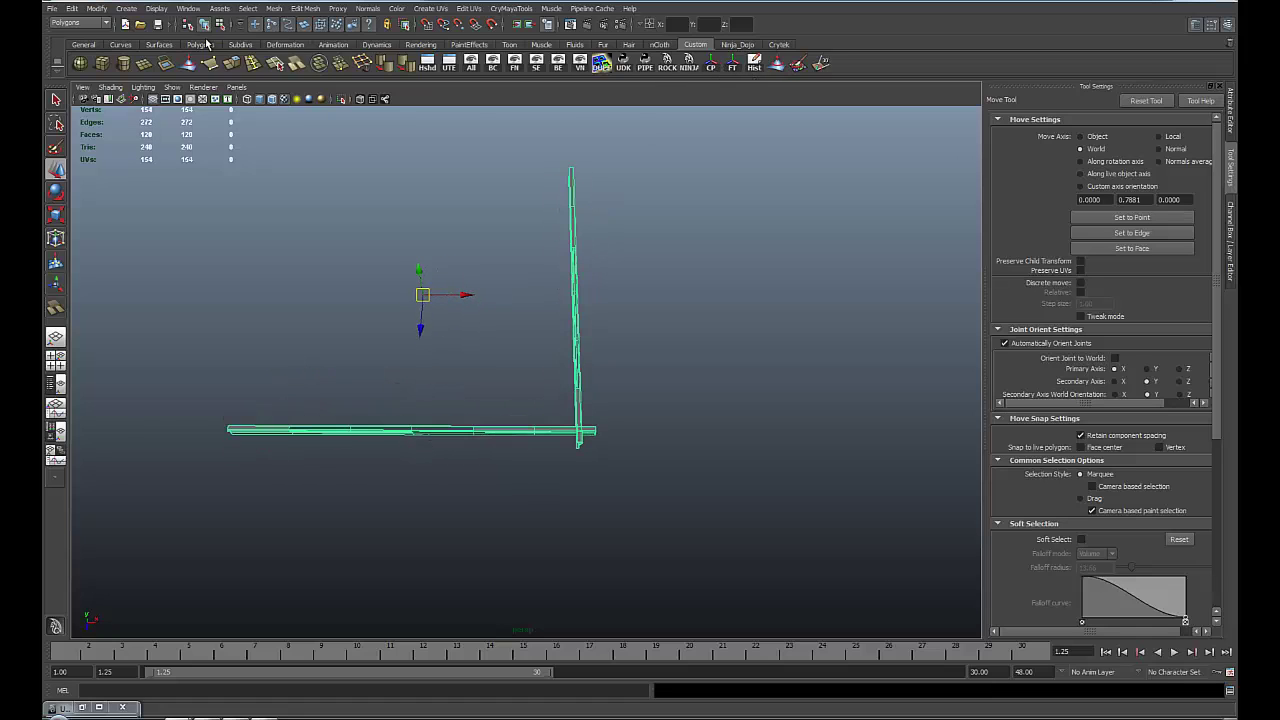
Step: Add the command that deletes all construction history to the Custom shelf, and deselect the mesh
left_click(97, 9)
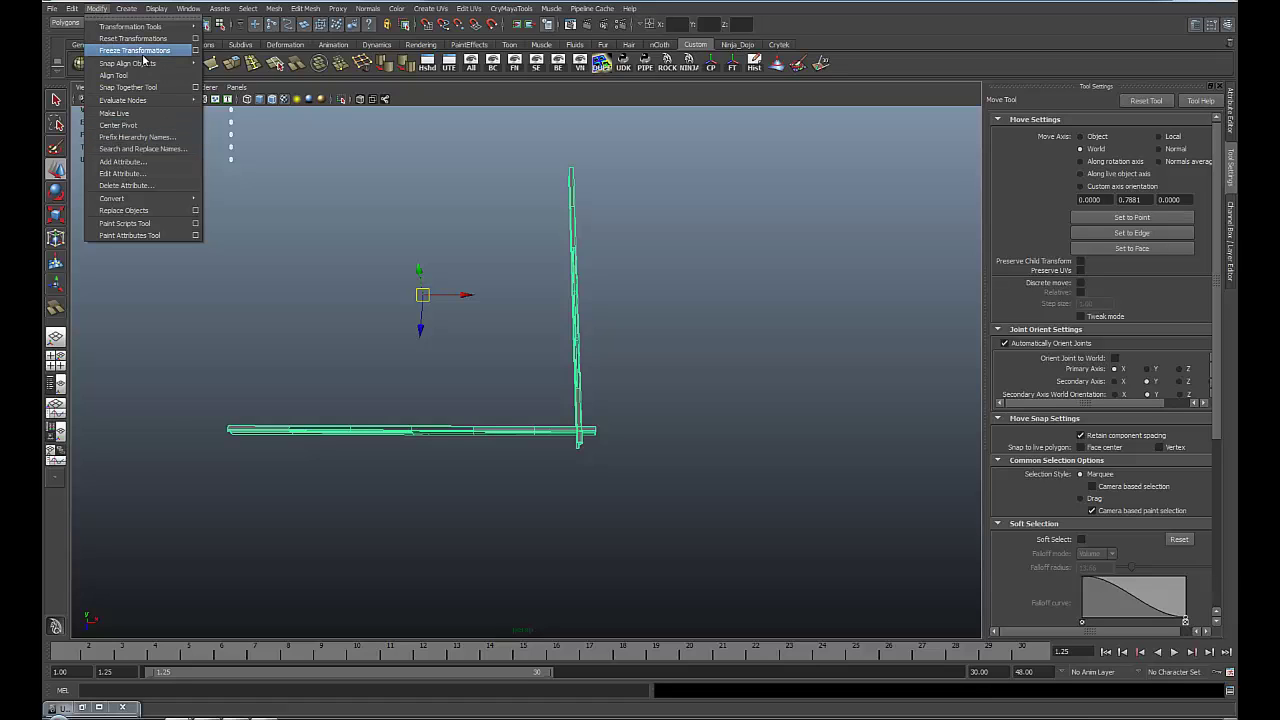
left_click(72, 9)
mouse_move(109, 152)
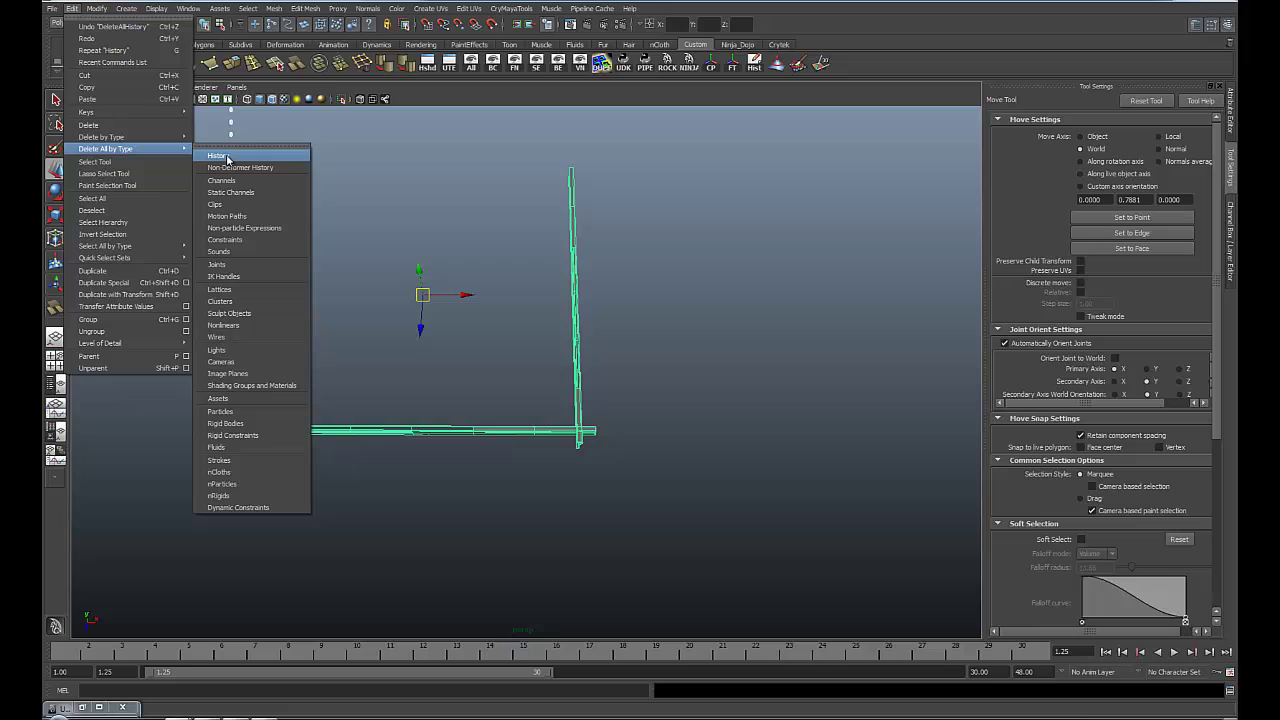
left_click(795, 340)
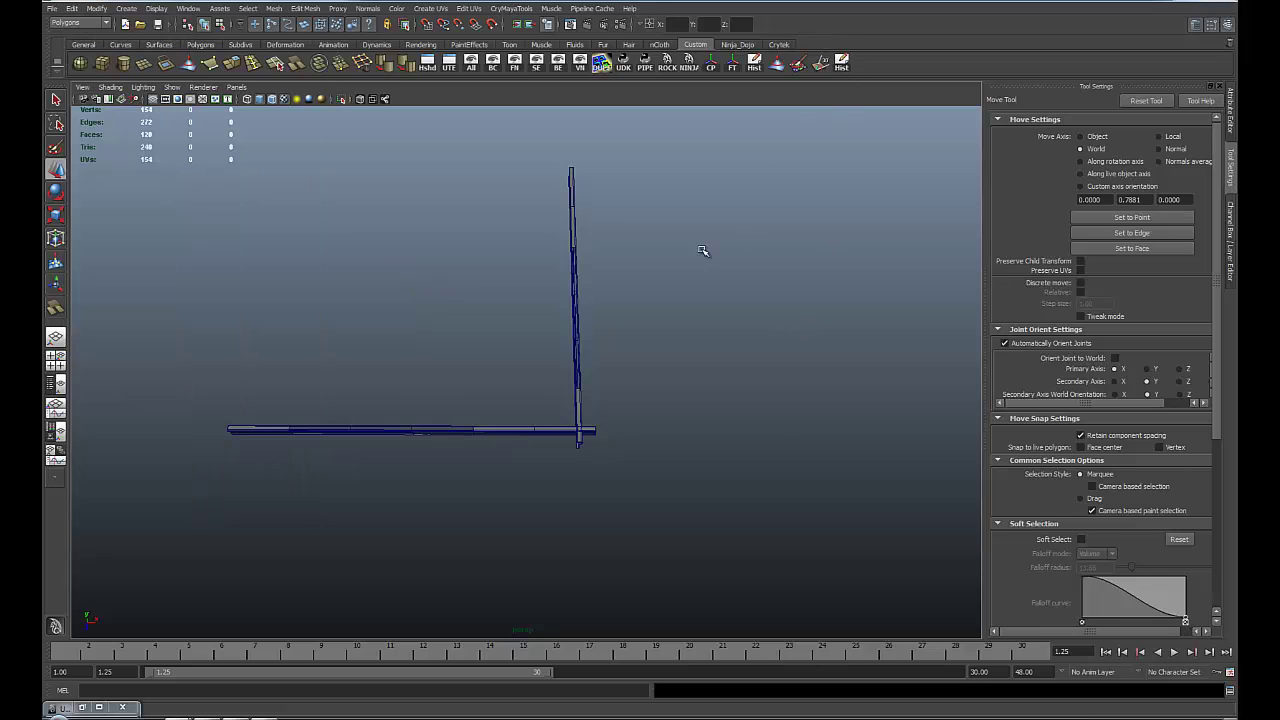
Step: Reselect the combined mesh and switch to the top view, framed on the corner where the strips cross
left_click_drag(425, 393, 440, 429, "alt")
left_click(440, 418)
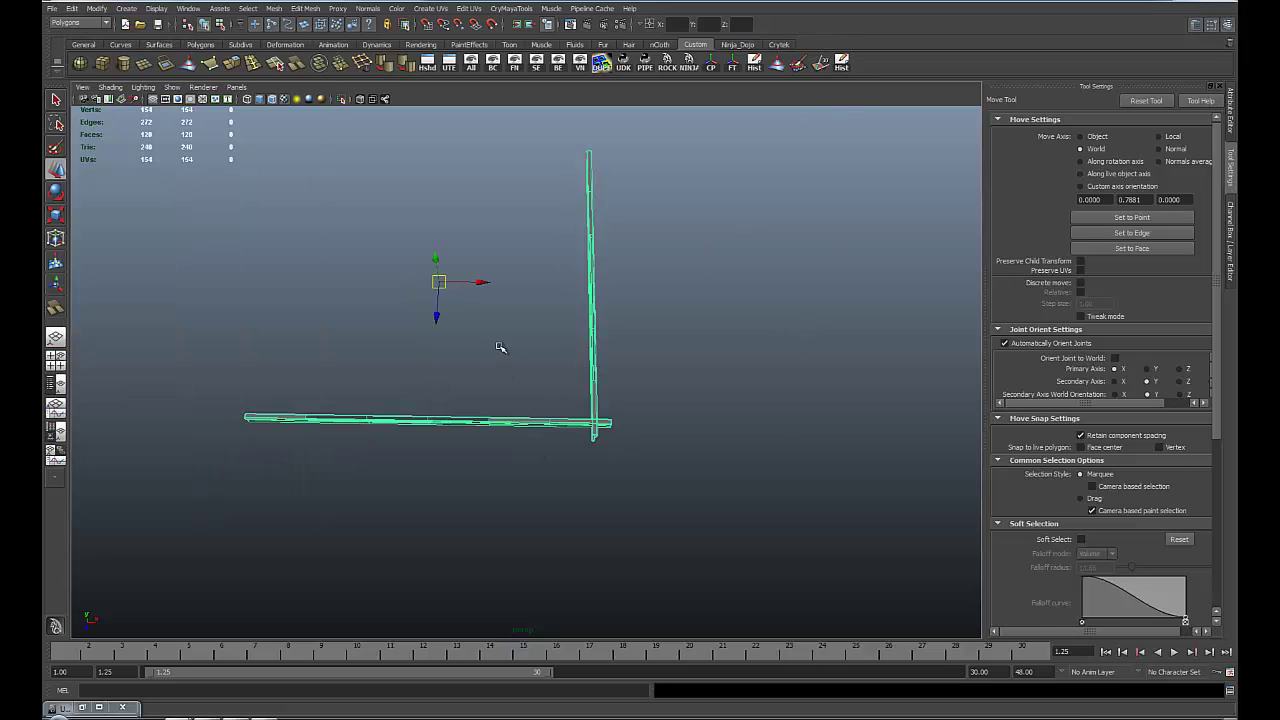
key("space")
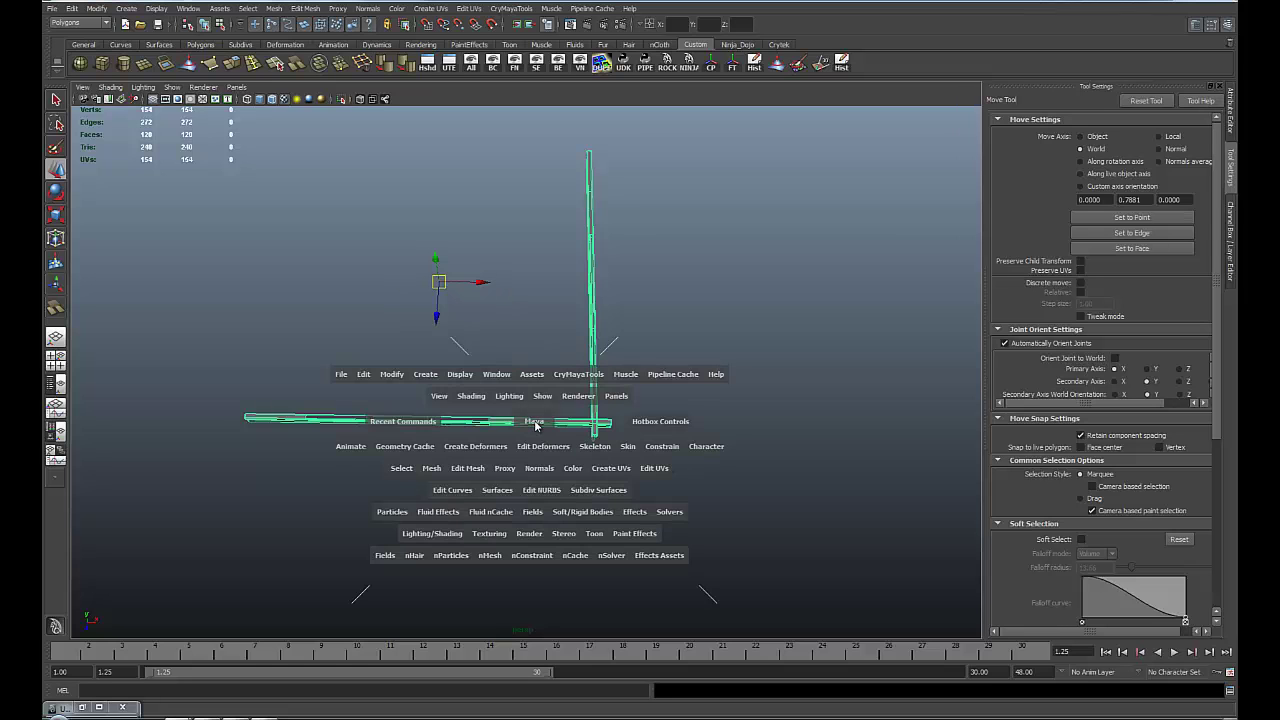
left_click_drag(535, 424, 500, 422)
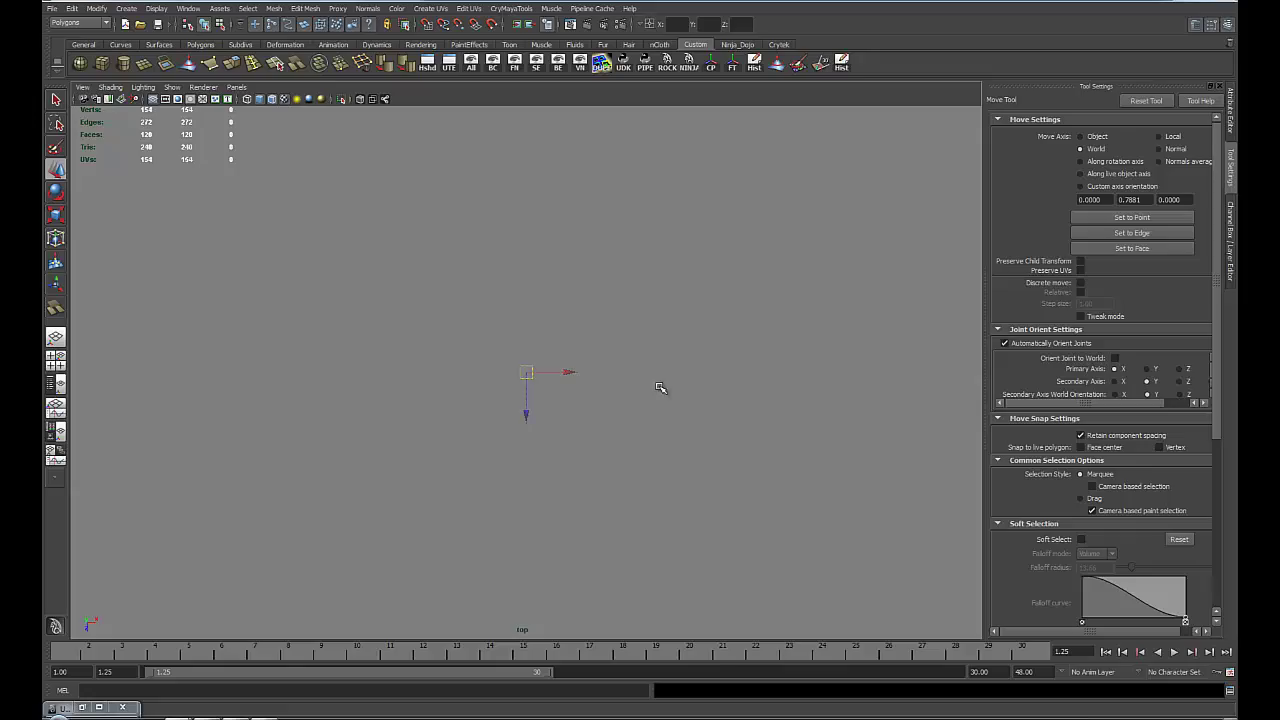
right_click_drag(660, 387, 637, 449, "alt")
middle_click_drag(552, 454, 441, 429, "alt")
right_click_drag(441, 429, 494, 454, "alt")
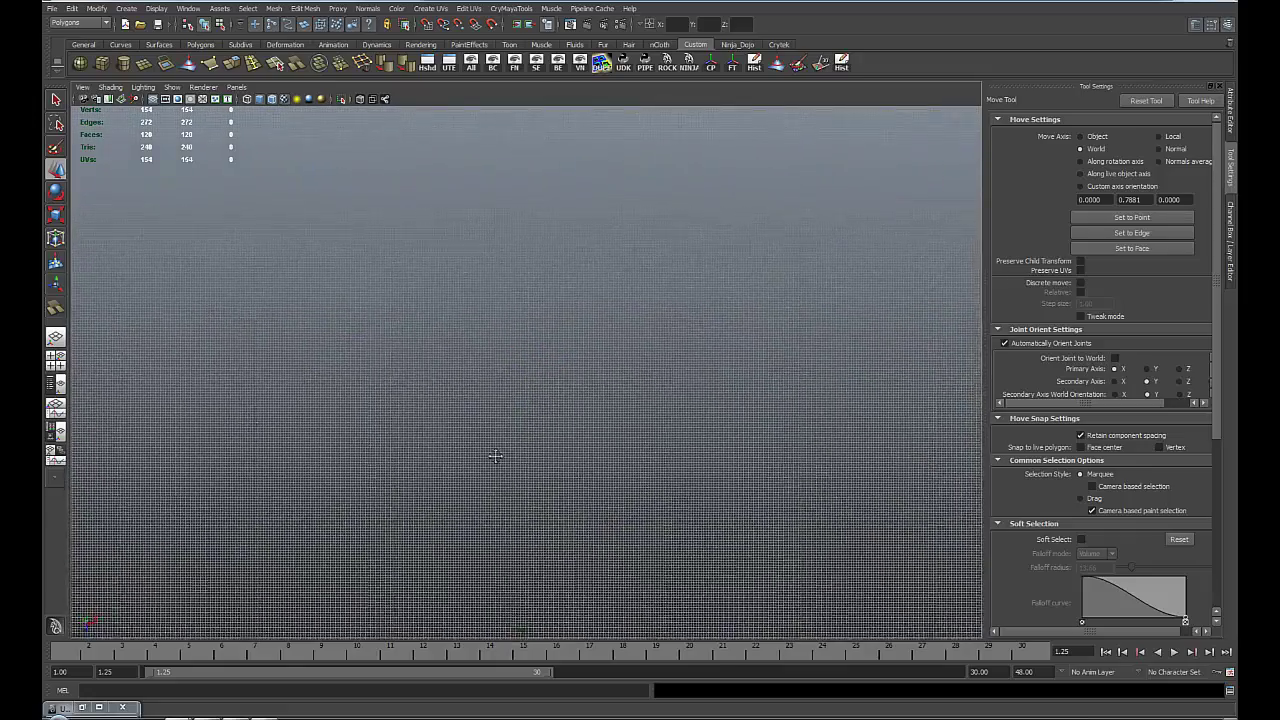
middle_click_drag(494, 454, 437, 106, "alt")
middle_click_drag(463, 420, 421, 108, "alt")
right_click_drag(489, 280, 486, 271, "alt")
middle_click_drag(486, 270, 525, 317, "alt")
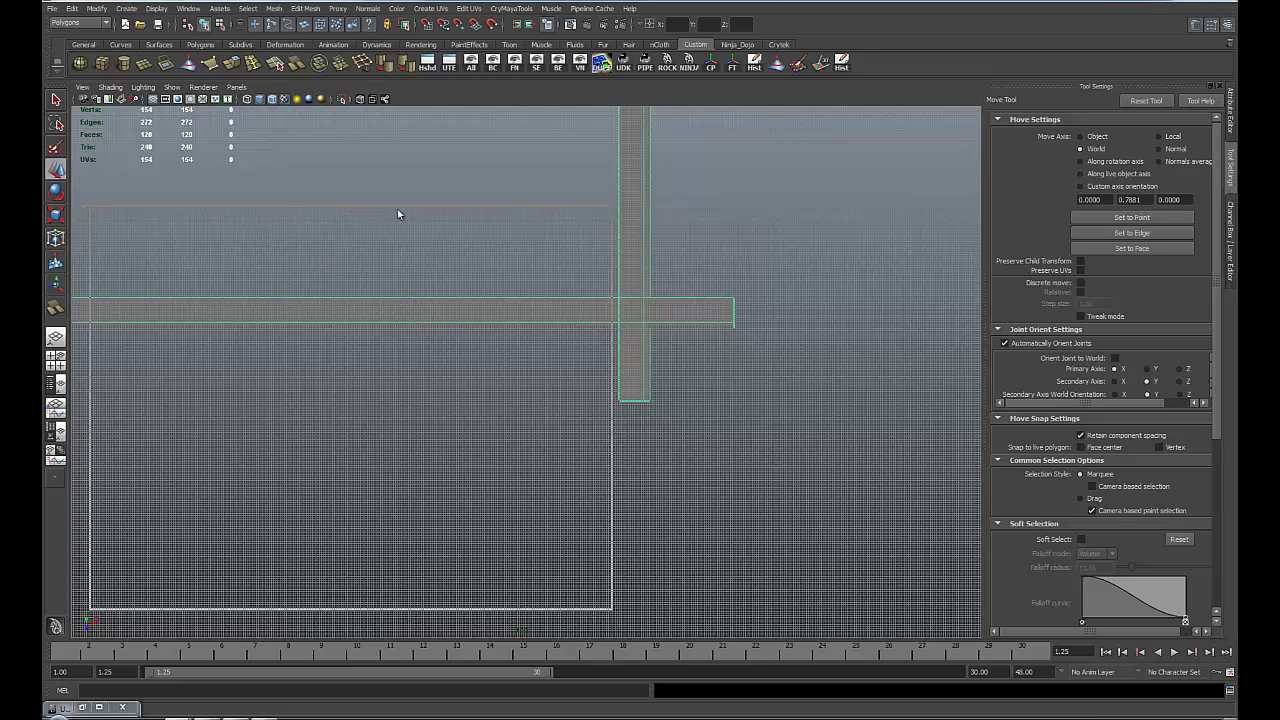
Step: Assign the lambert1 material to the combined mesh from the Hypershade, and minimize the Hypershade
right_click_drag(740, 334, 740, 286, "alt")
middle_click_drag(740, 286, 731, 330, "alt")
right_click_drag(731, 330, 692, 209, "alt")
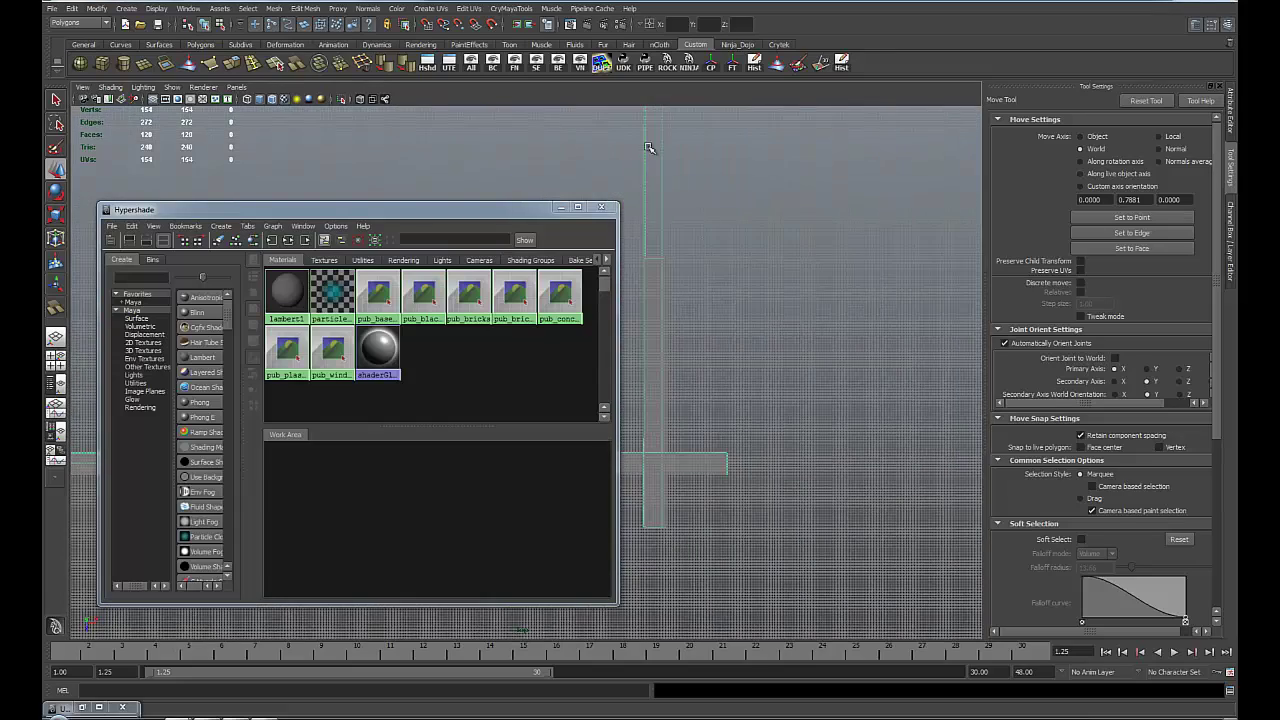
right_click_drag(285, 297, 277, 260)
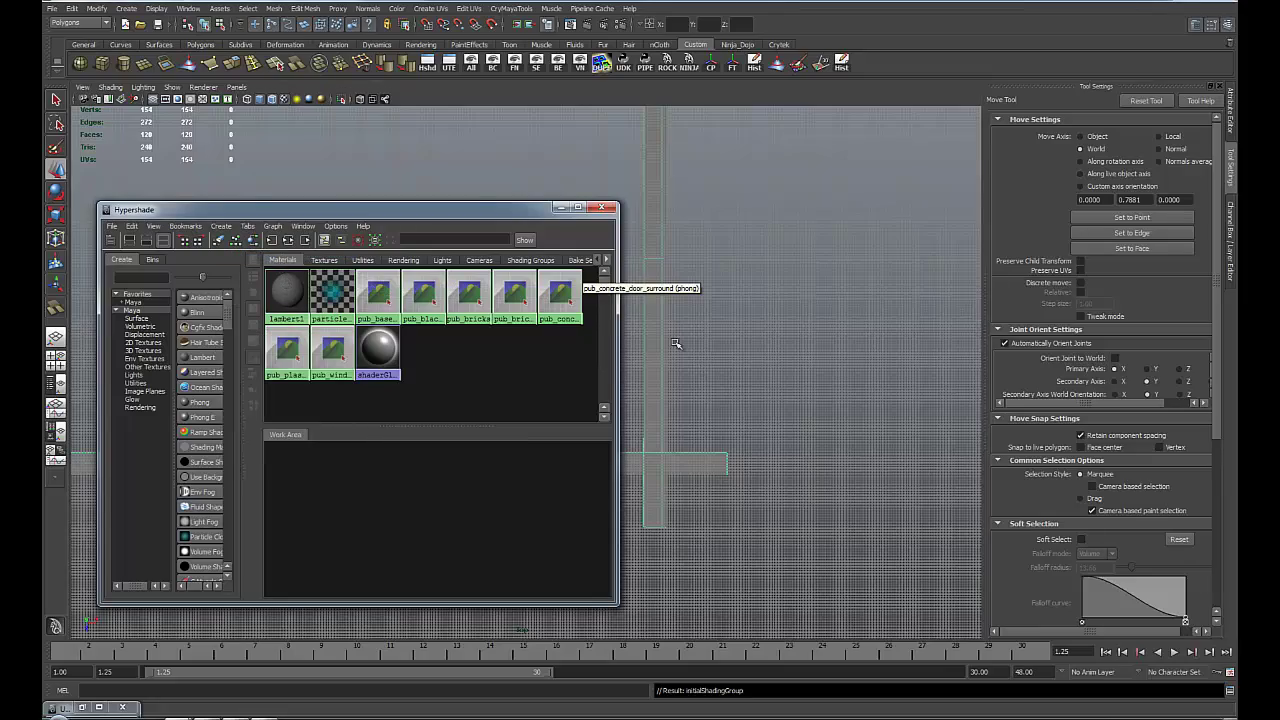
left_click(561, 208)
Step: Cut the mesh's faces diagonally through the strips' overlap from the inner to the outer corner with the Cut Faces Tool, and return to the Move tool
middle_click_drag(631, 392, 577, 303, "alt")
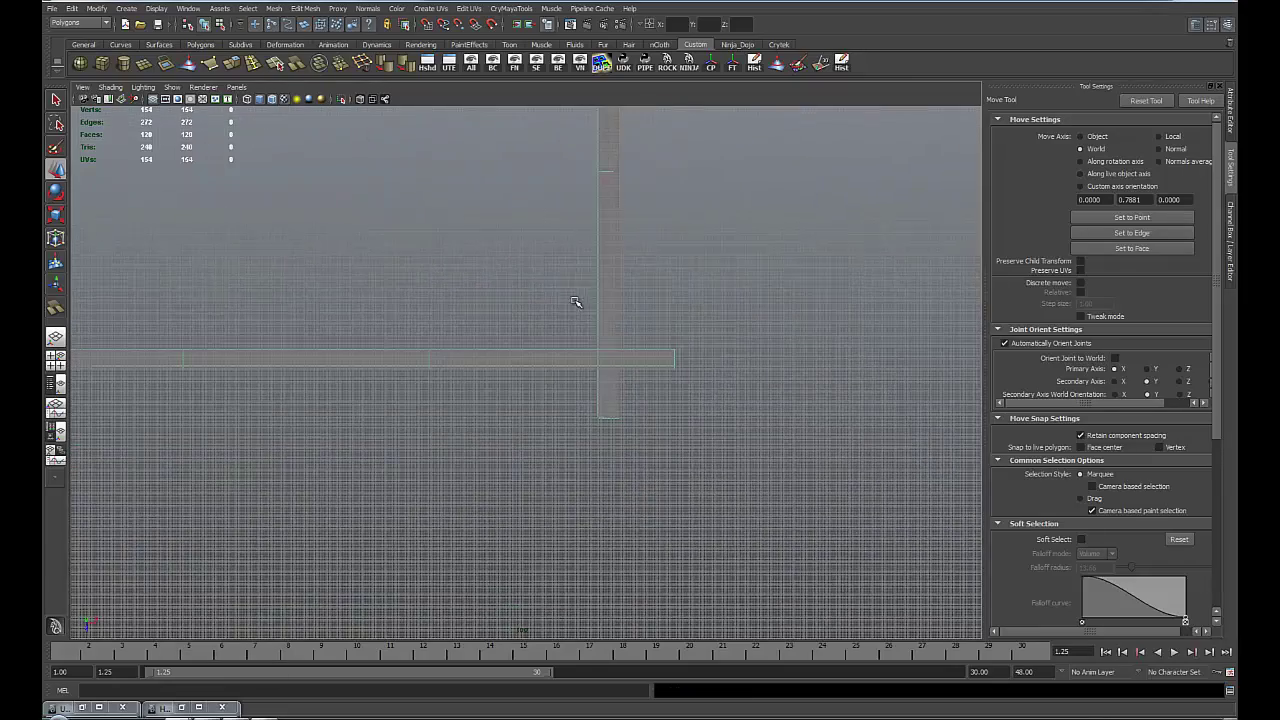
right_click_drag(577, 303, 631, 394, "alt")
middle_click_drag(631, 394, 554, 397, "alt")
right_click_drag(554, 397, 812, 580, "alt")
middle_click_drag(603, 413, 525, 420, "alt")
right_click_drag(525, 420, 700, 486, "alt")
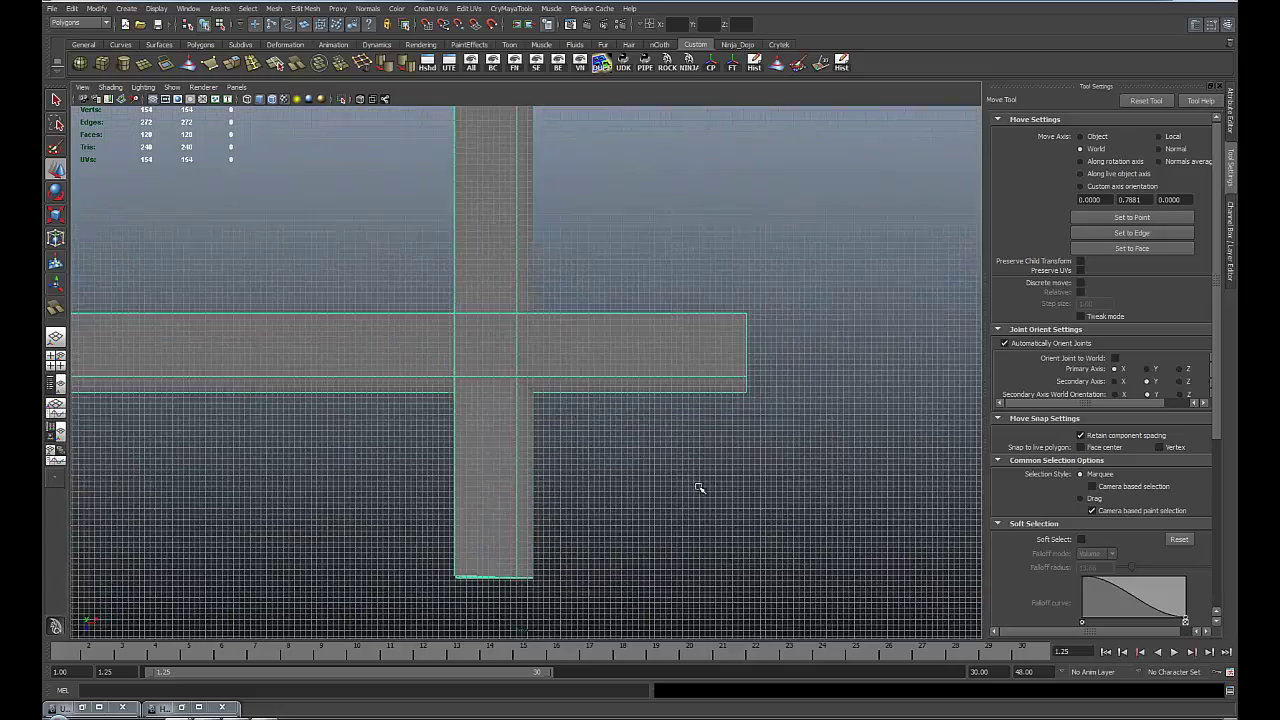
middle_click_drag(639, 489, 668, 508, "alt")
right_click_drag(470, 350, 563, 393, "alt")
middle_click_drag(563, 393, 563, 359, "alt")
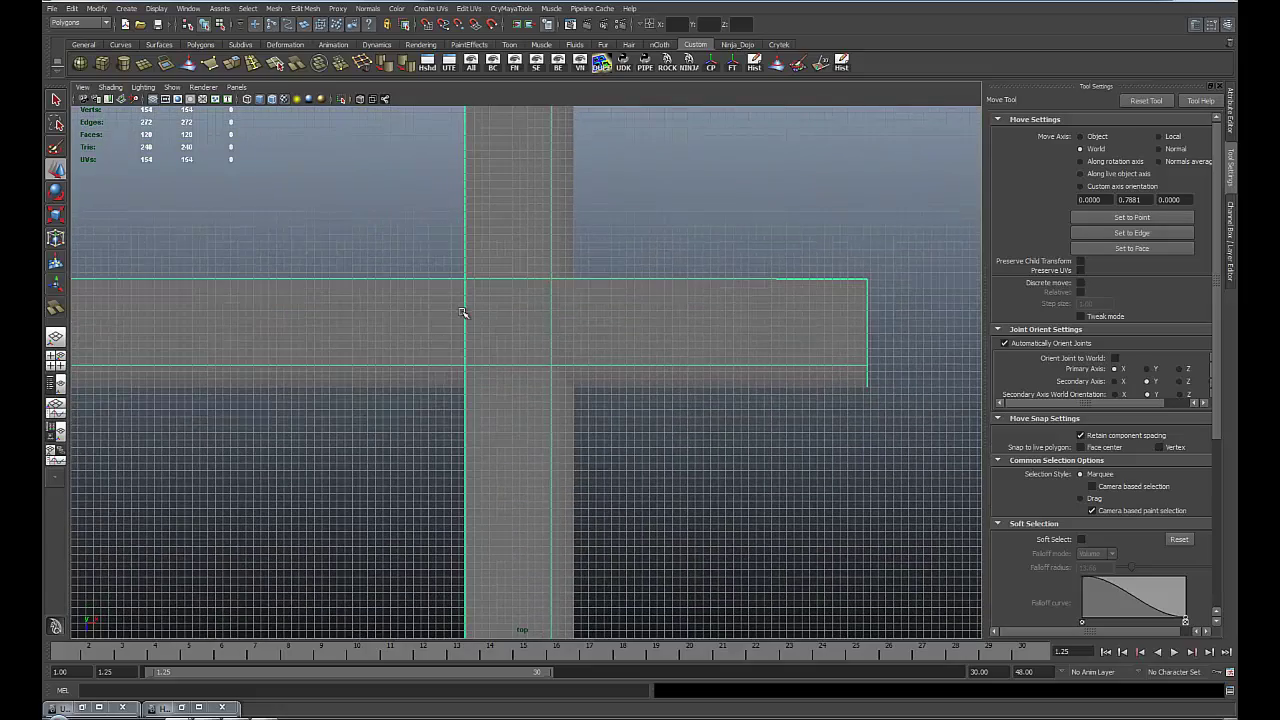
right_click_drag(674, 527, 614, 471, "alt")
middle_click_drag(601, 440, 627, 452, "alt")
right_click_drag(586, 455, 606, 491, "alt")
middle_click_drag(606, 491, 610, 475, "alt")
right_click_drag(610, 475, 614, 512, "alt")
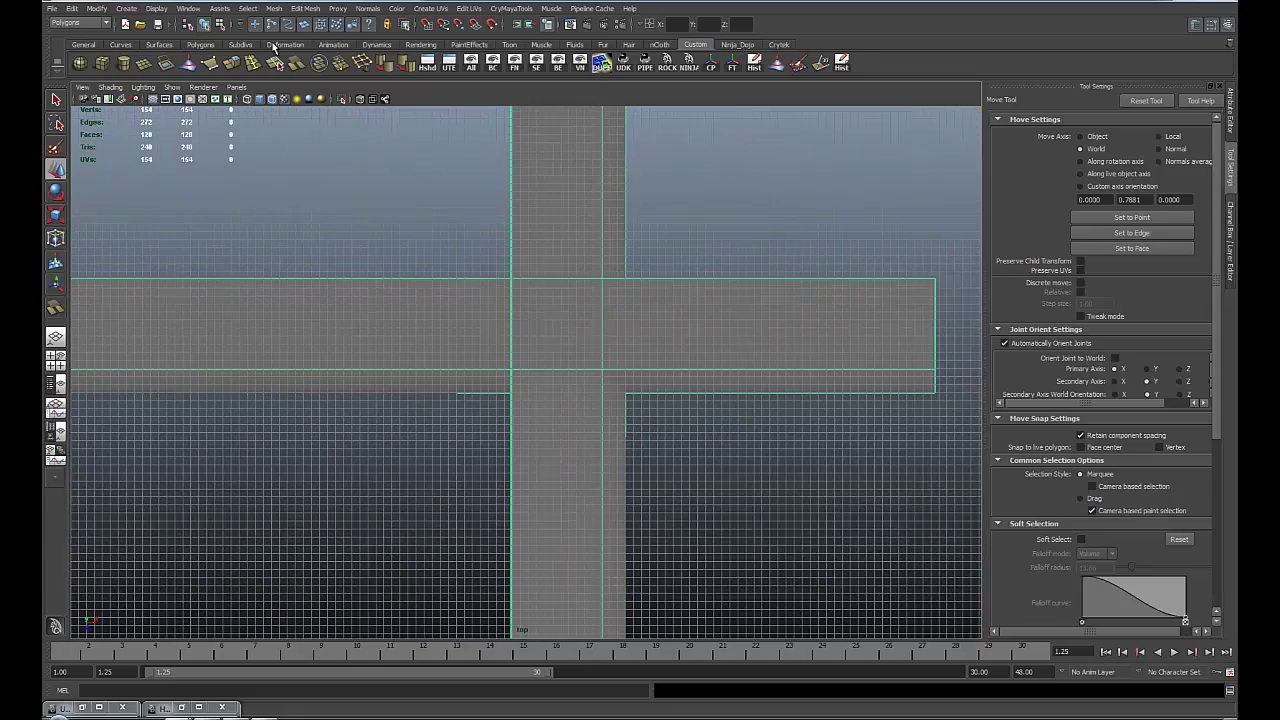
left_click(304, 9)
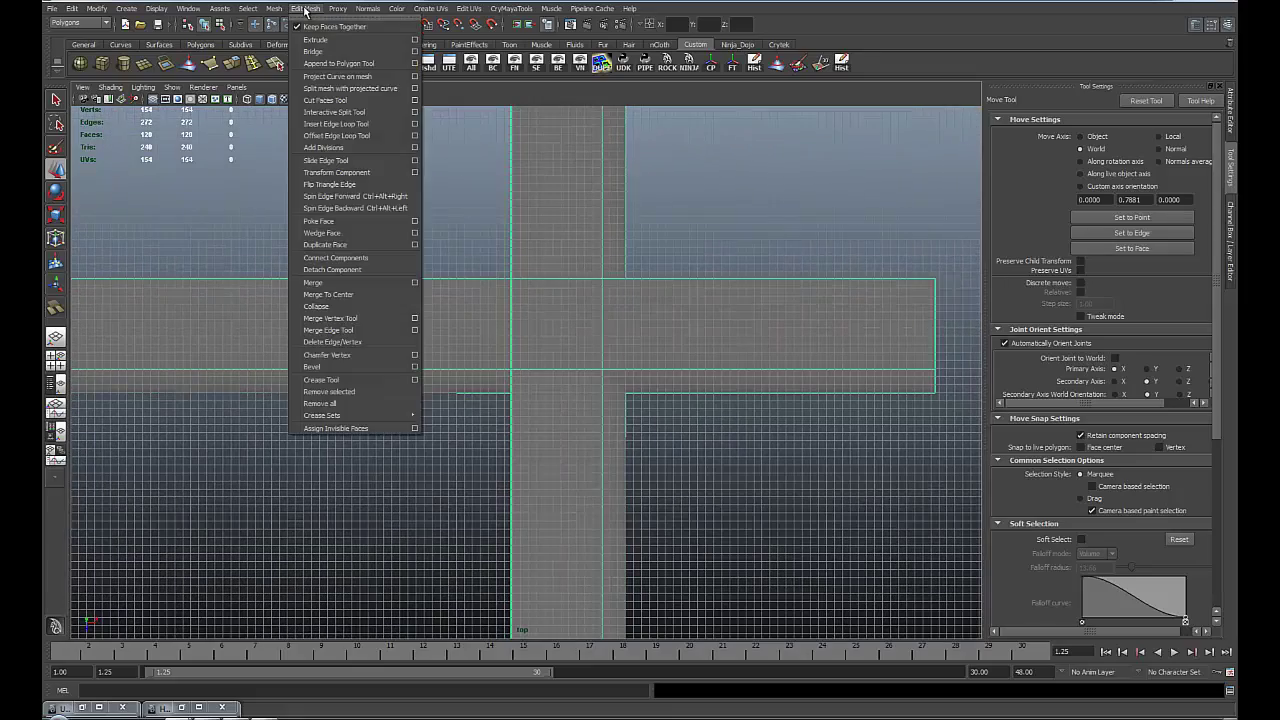
left_click(325, 100)
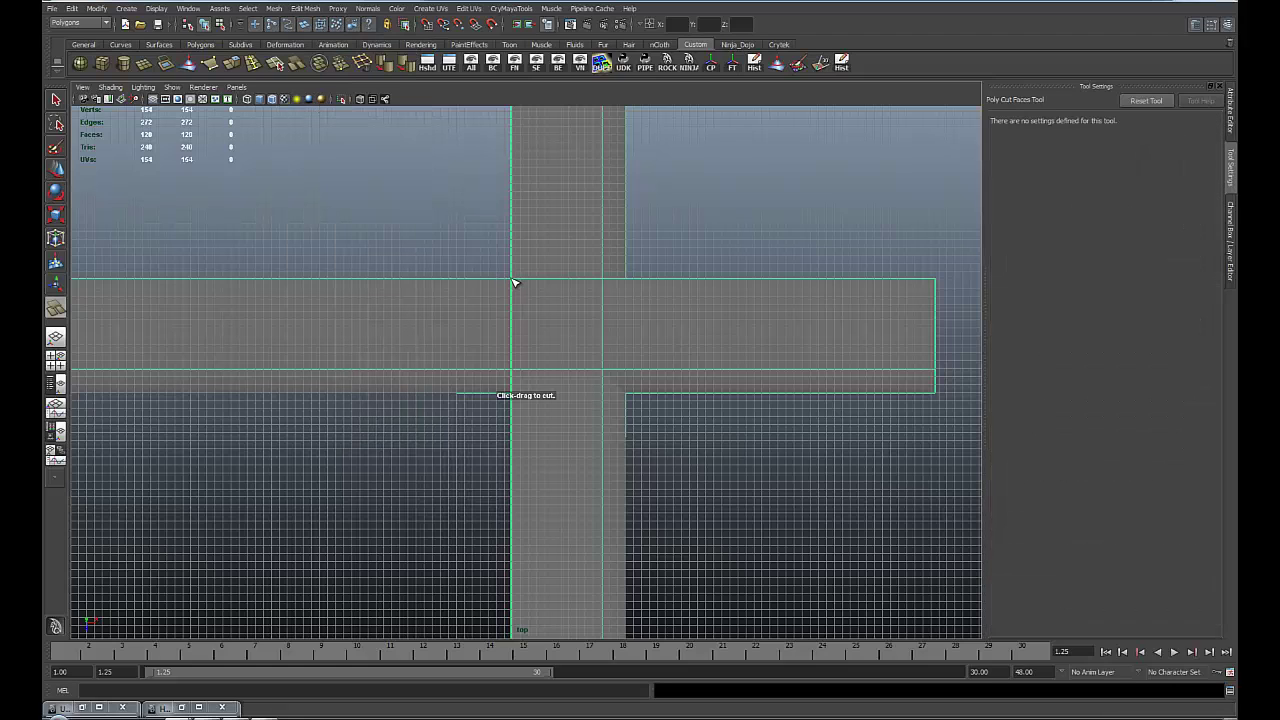
left_click_drag(514, 283, 577, 337)
left_click_drag(513, 286, 521, 287)
left_click_drag(630, 399, 626, 399)
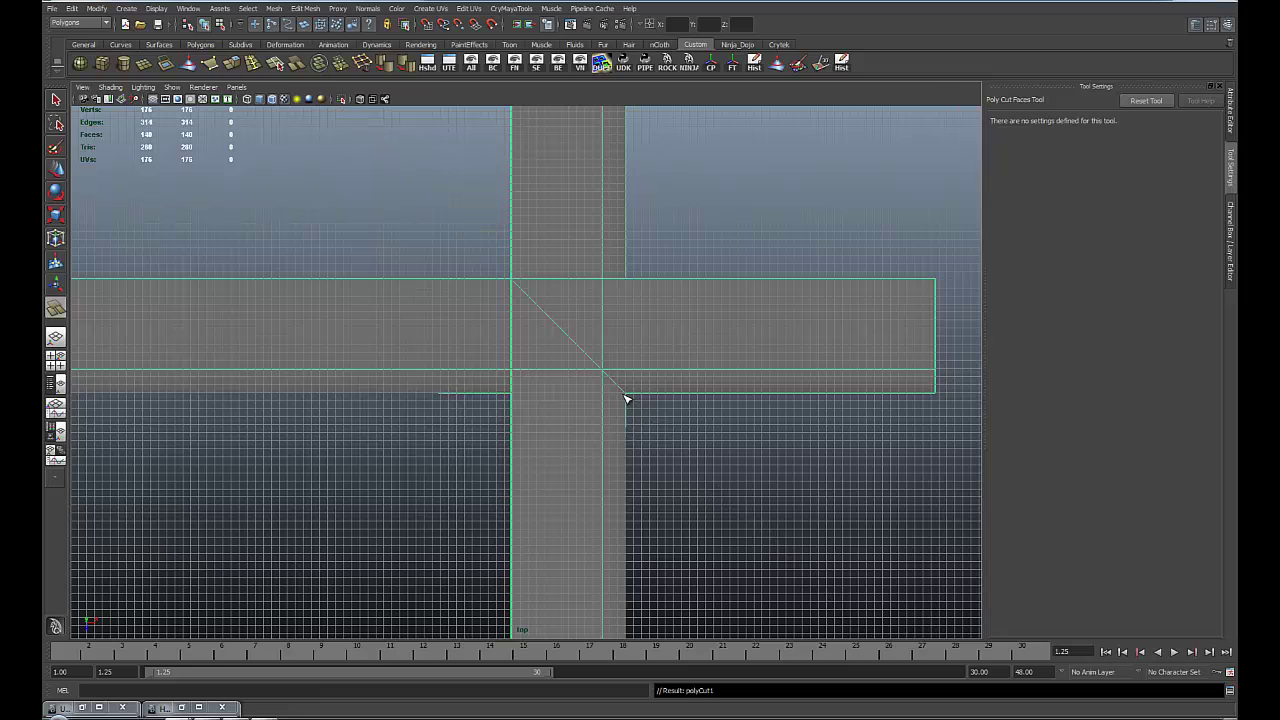
right_click_drag(684, 500, 563, 316, "alt")
key("w")
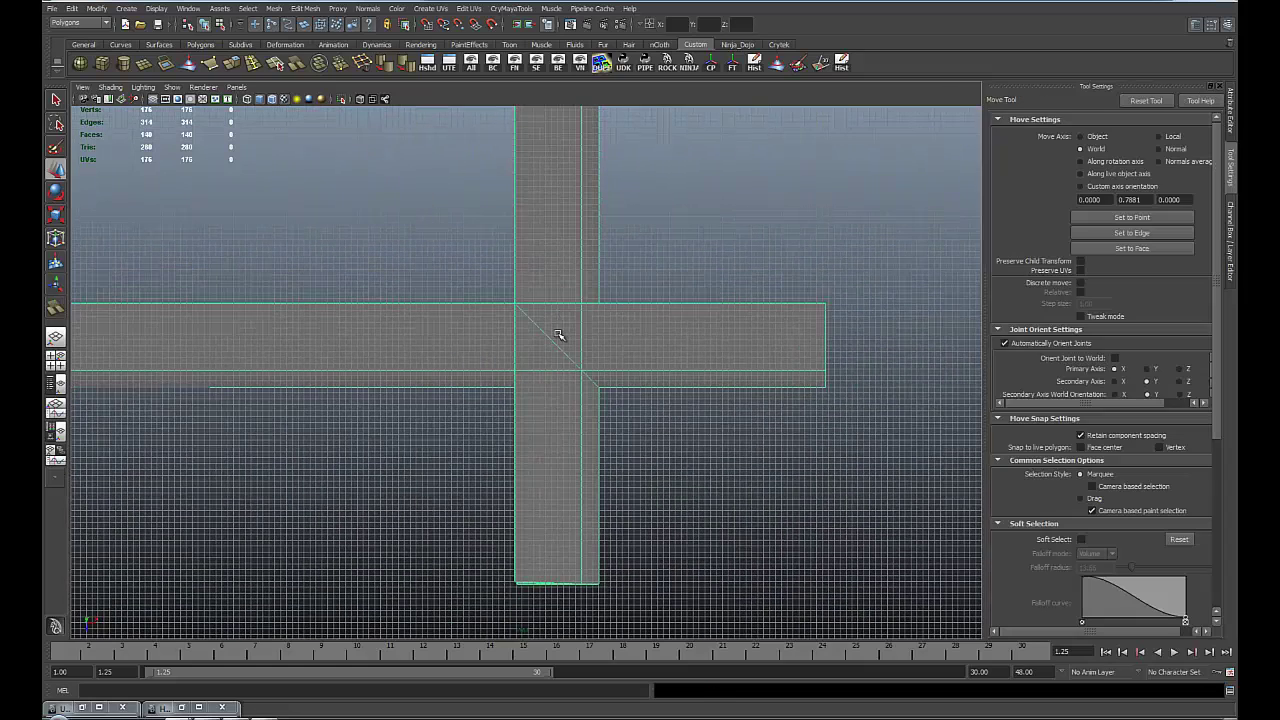
Step: Delete the strip faces that extend past the diagonal cut, keeping only the two mitred arms of the corner
right_click(546, 311)
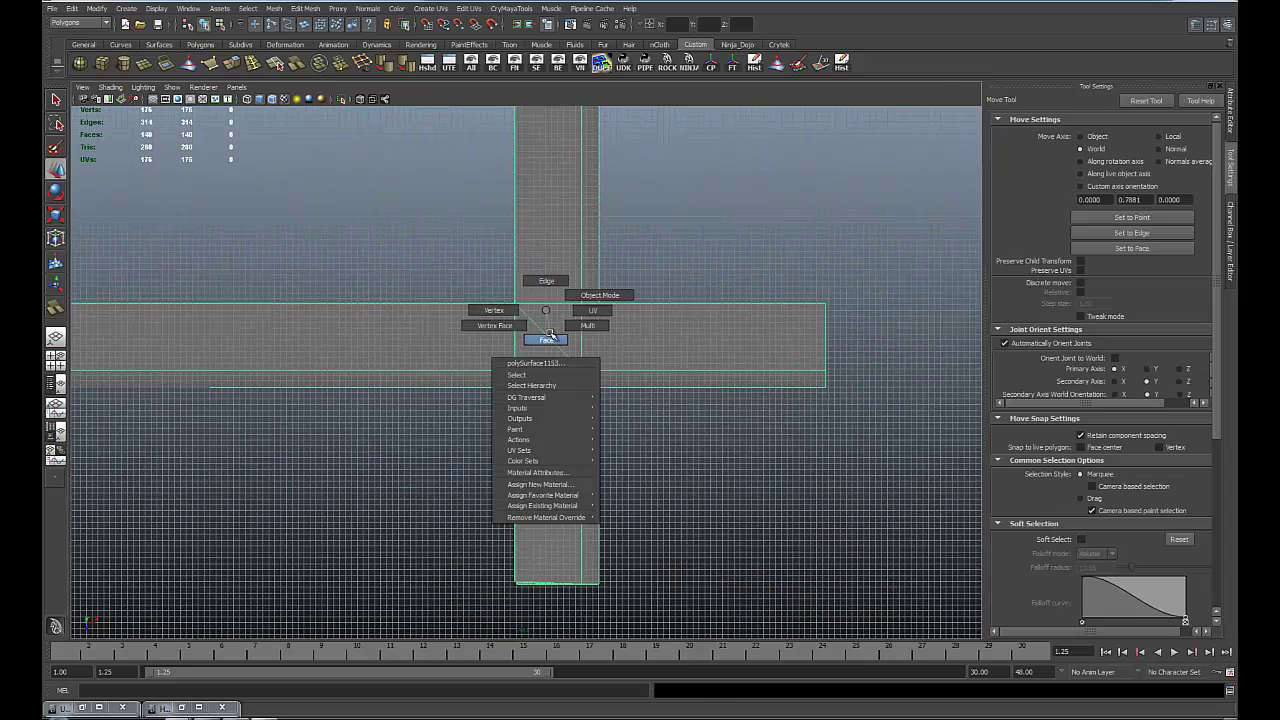
left_click(548, 338)
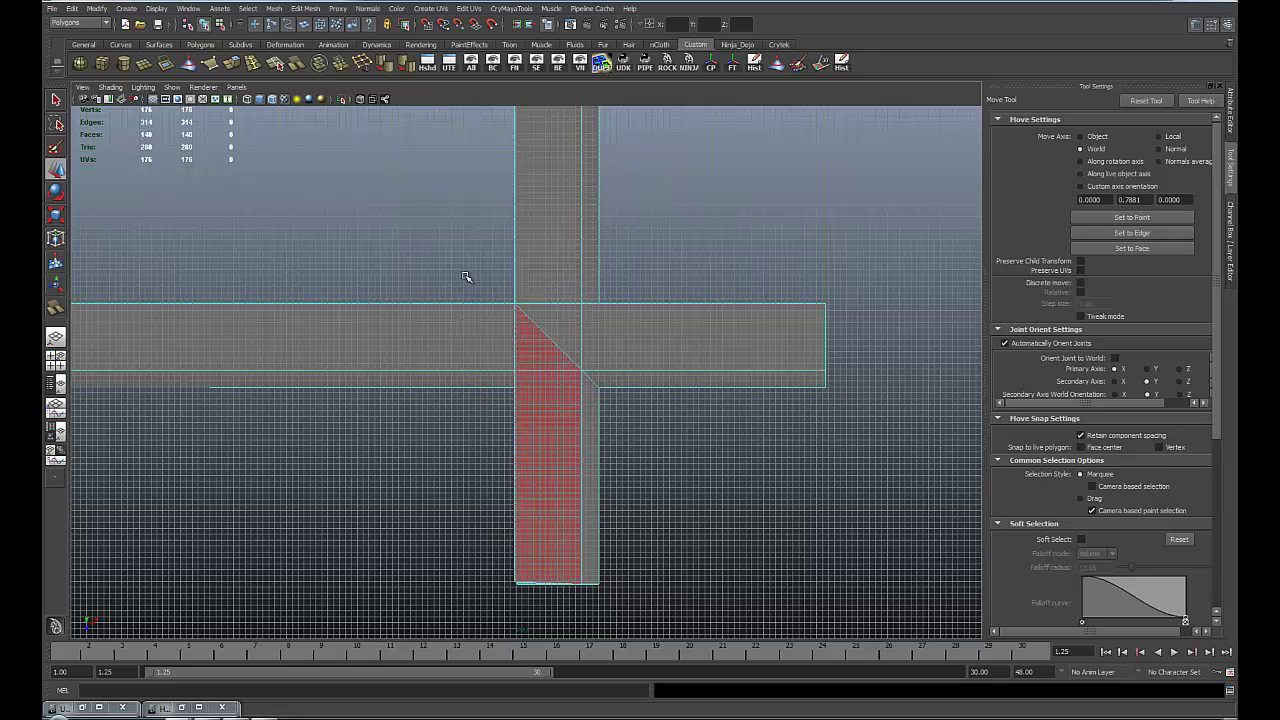
left_click_drag(343, 167, 866, 620)
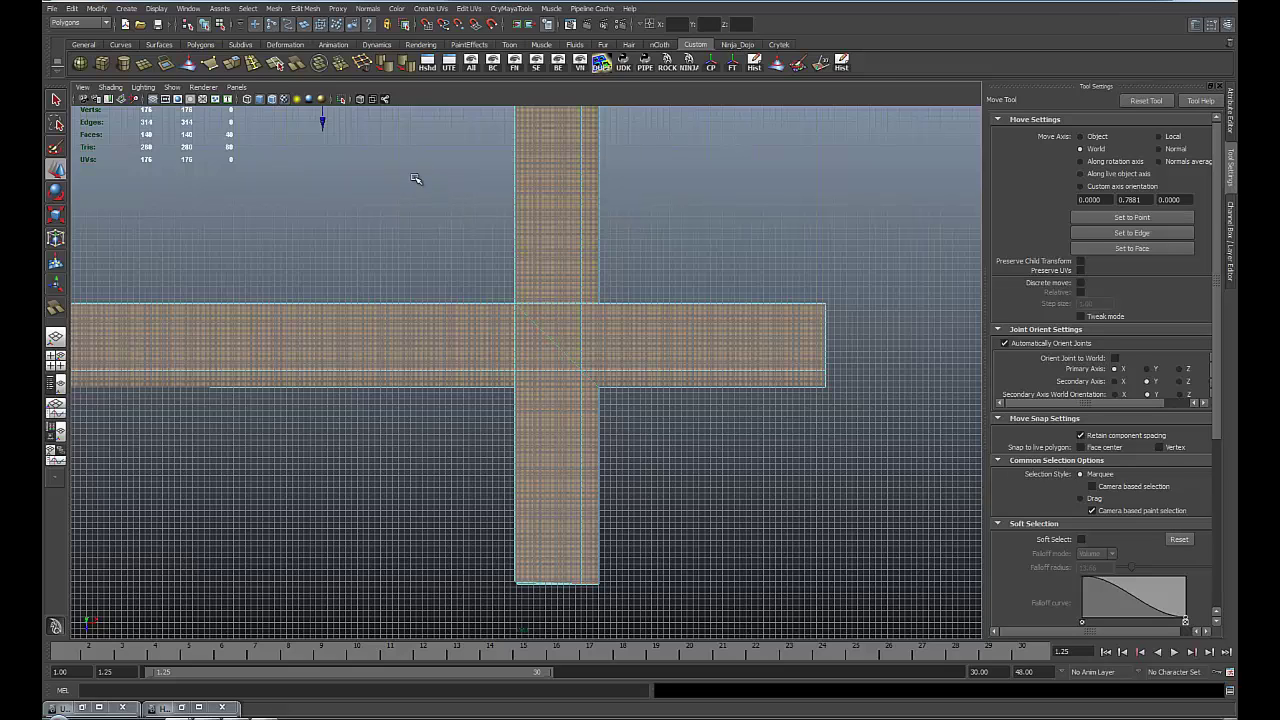
left_click_drag(760, 207, 400, 518, "ctrl")
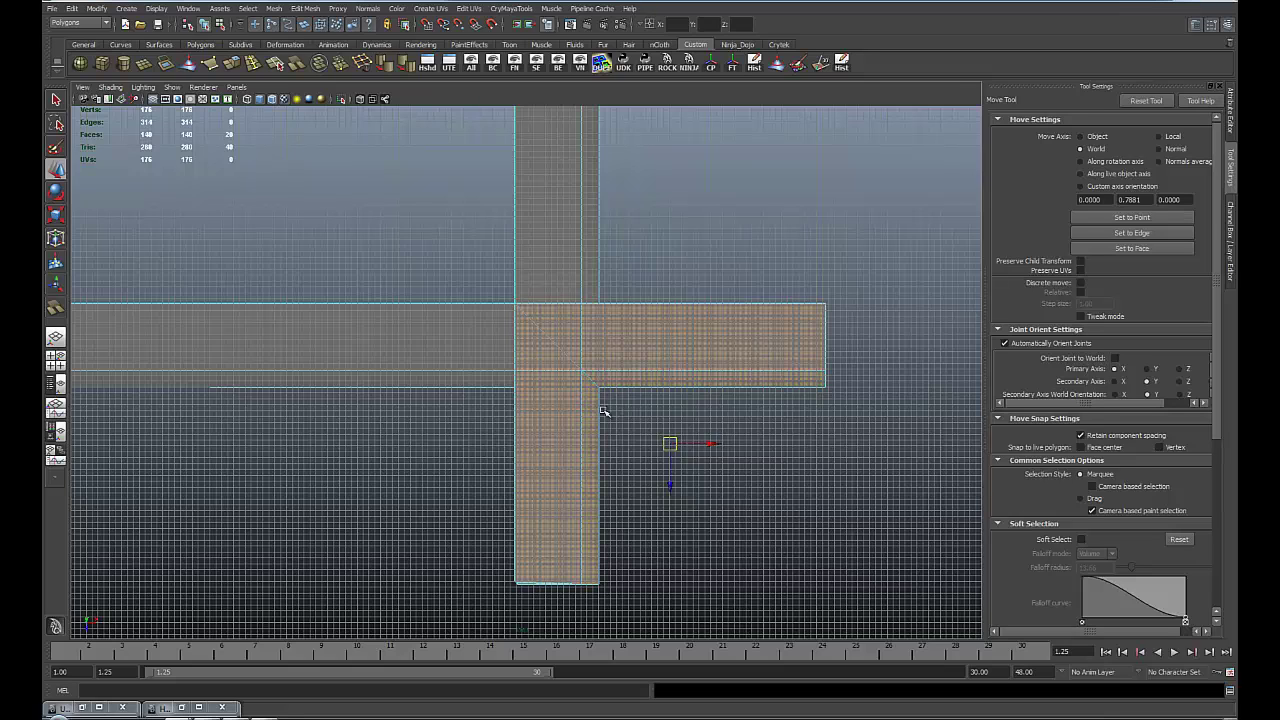
key("Delete")
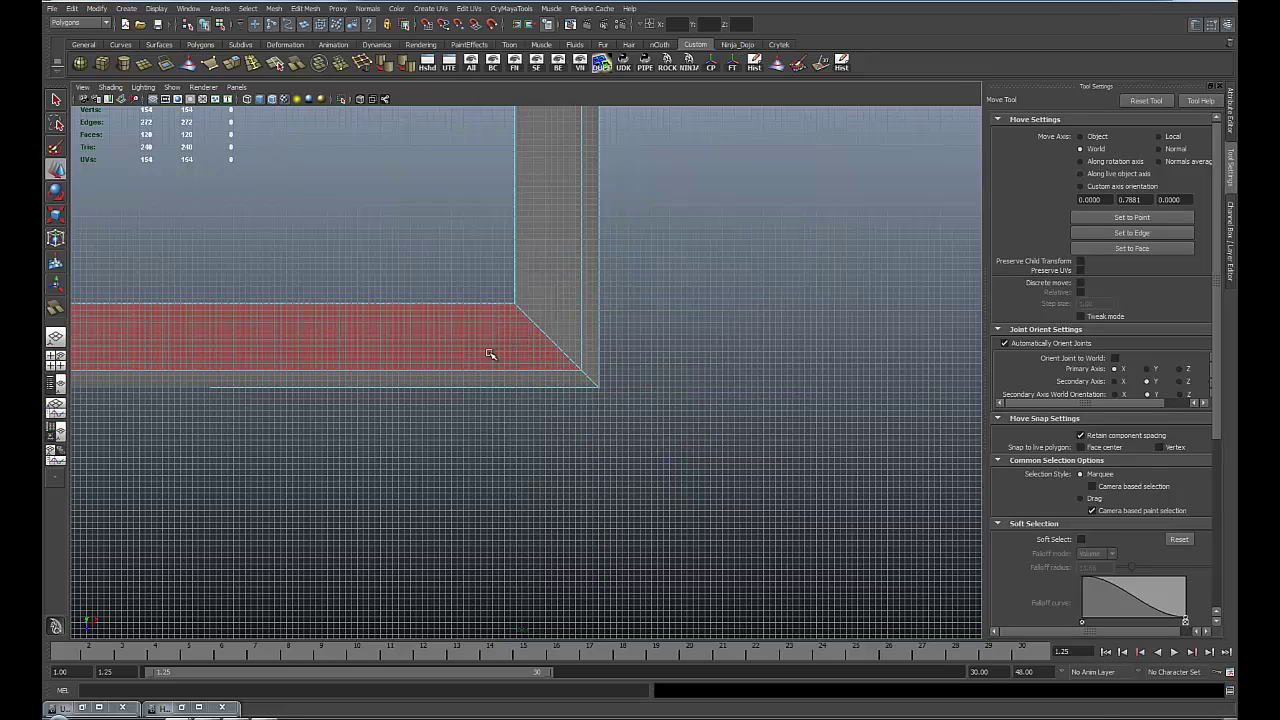
Step: In the perspective view, merge the overlapping vertices at the two lowest points of the mitred corner, one pair at a time
right_click_drag(480, 372, 517, 354)
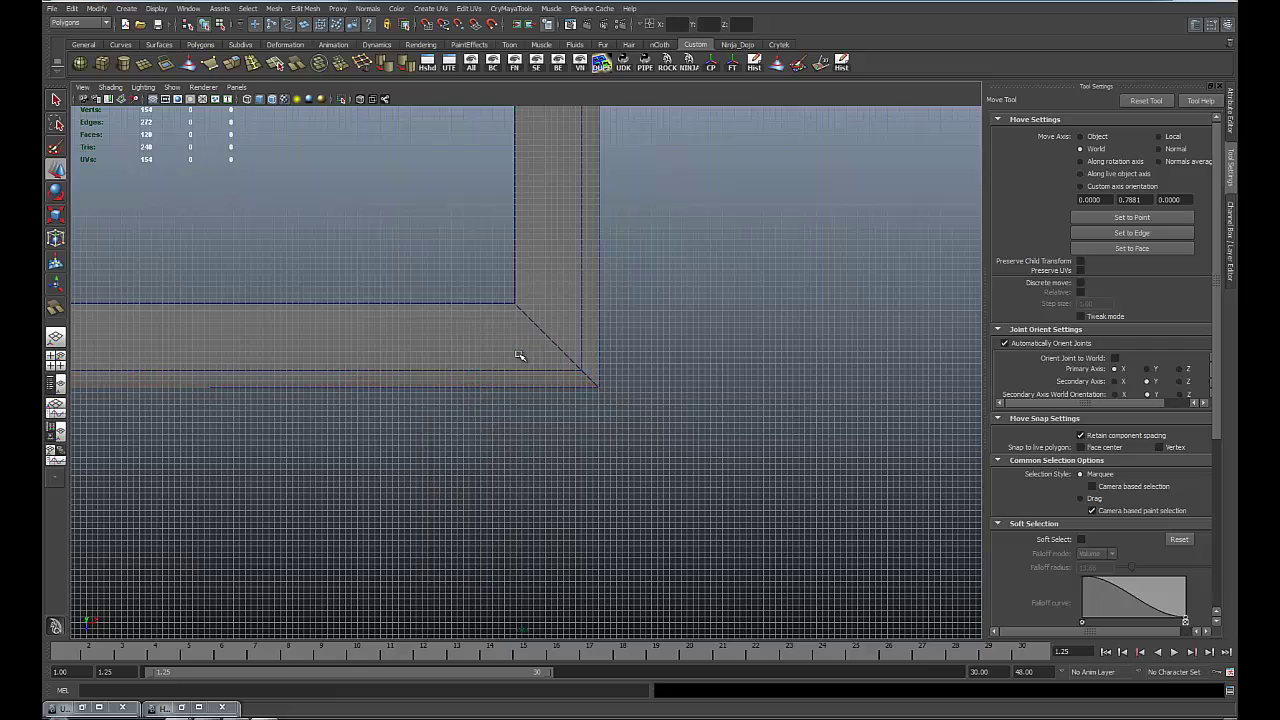
key("space")
left_click_drag(511, 333, 511, 333)
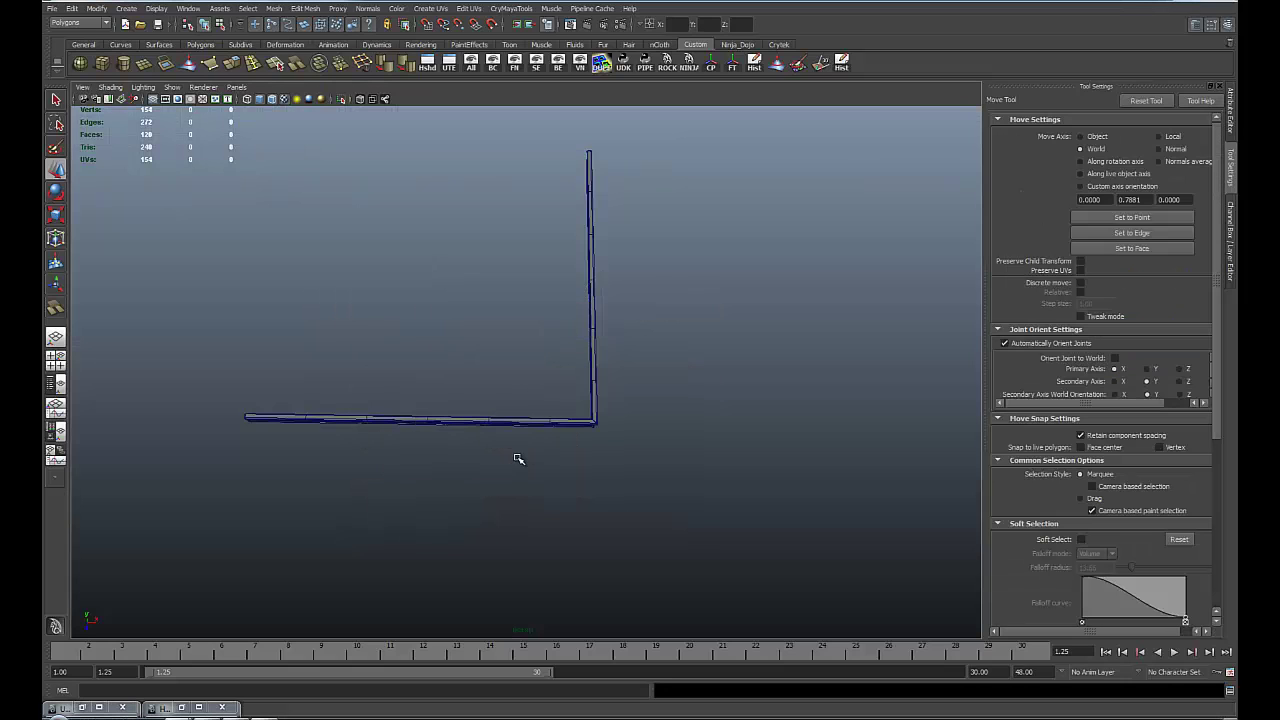
left_click_drag(517, 460, 480, 374, "alt")
right_click_drag(480, 374, 434, 263, "alt")
left_click(417, 211)
left_click_drag(434, 263, 544, 308, "alt")
right_click_drag(544, 308, 468, 238, "alt")
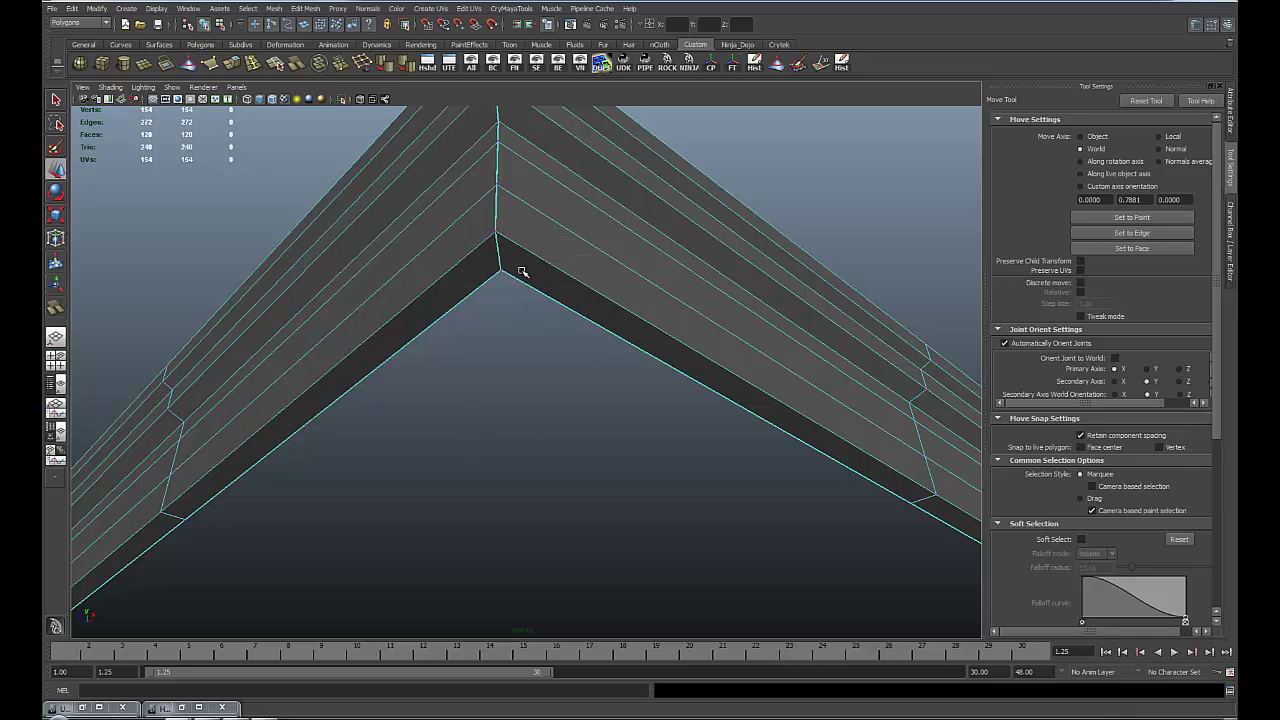
left_click(500, 269)
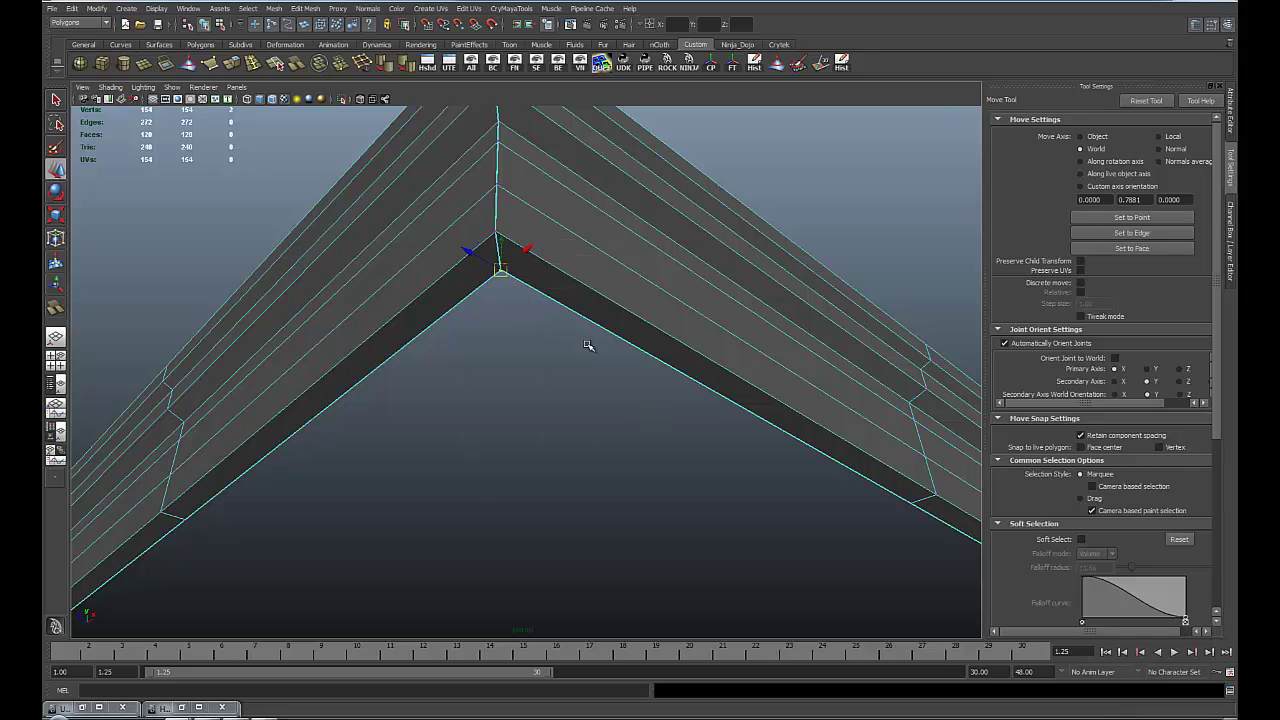
left_click(341, 64)
left_click_drag(484, 227, 507, 243)
left_click(343, 66)
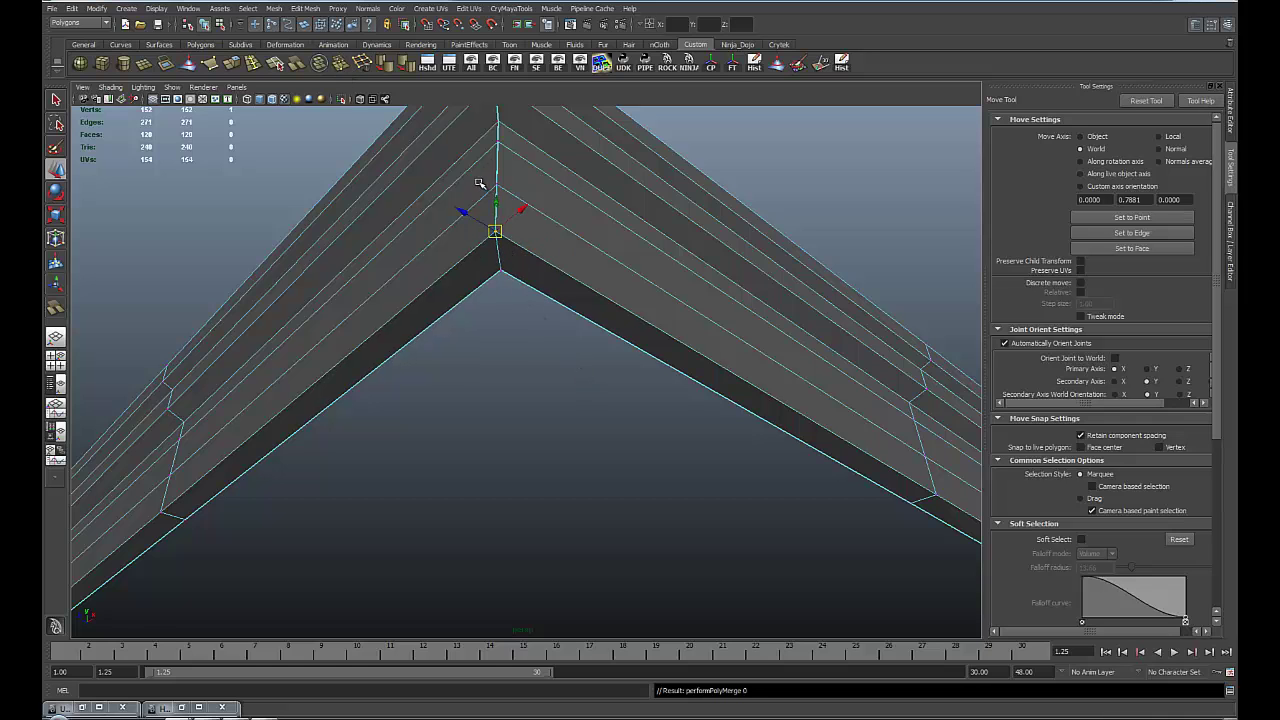
left_click_drag(479, 183, 537, 355, "alt")
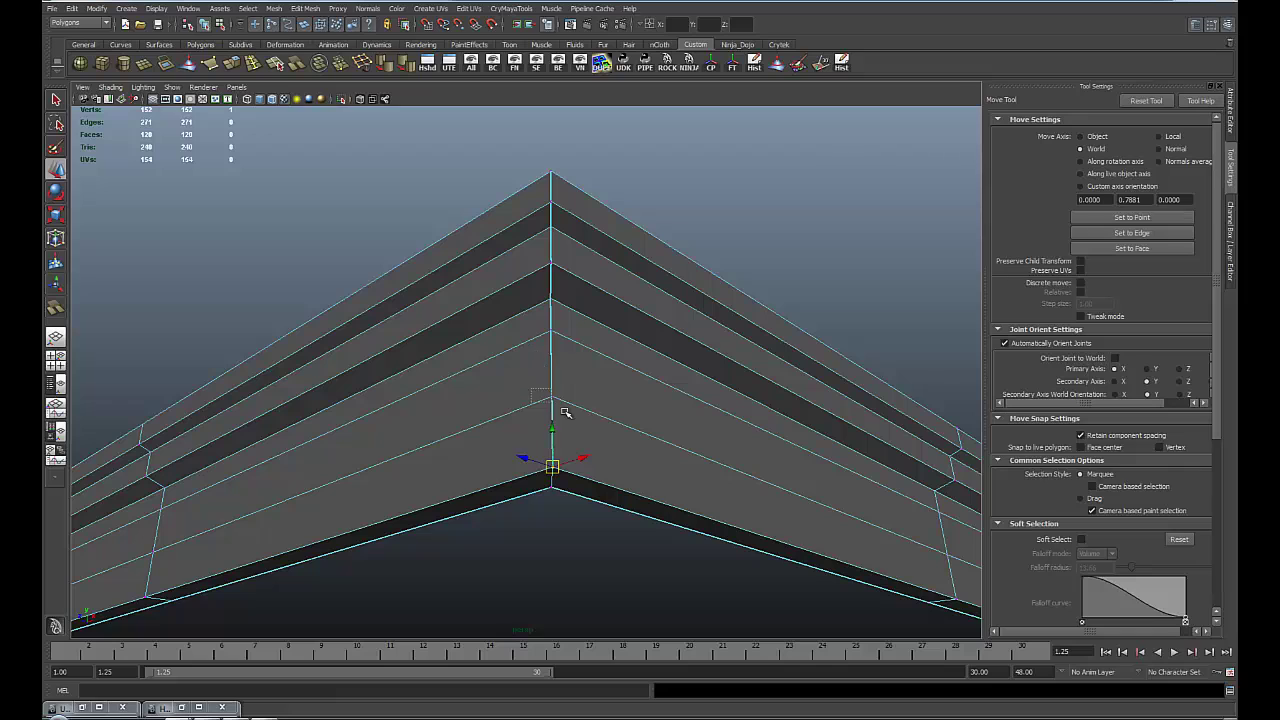
left_click_drag(565, 412, 560, 406)
left_click(306, 10)
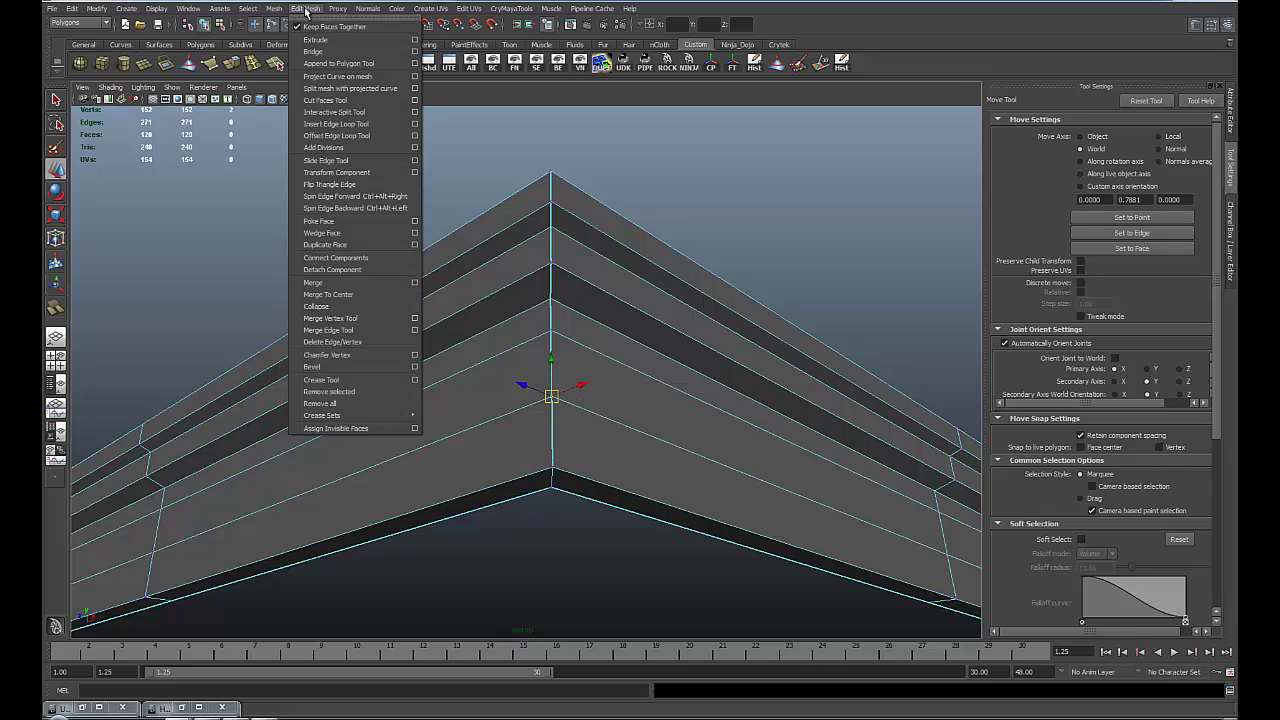
left_click(333, 282)
key("ctrl+z")
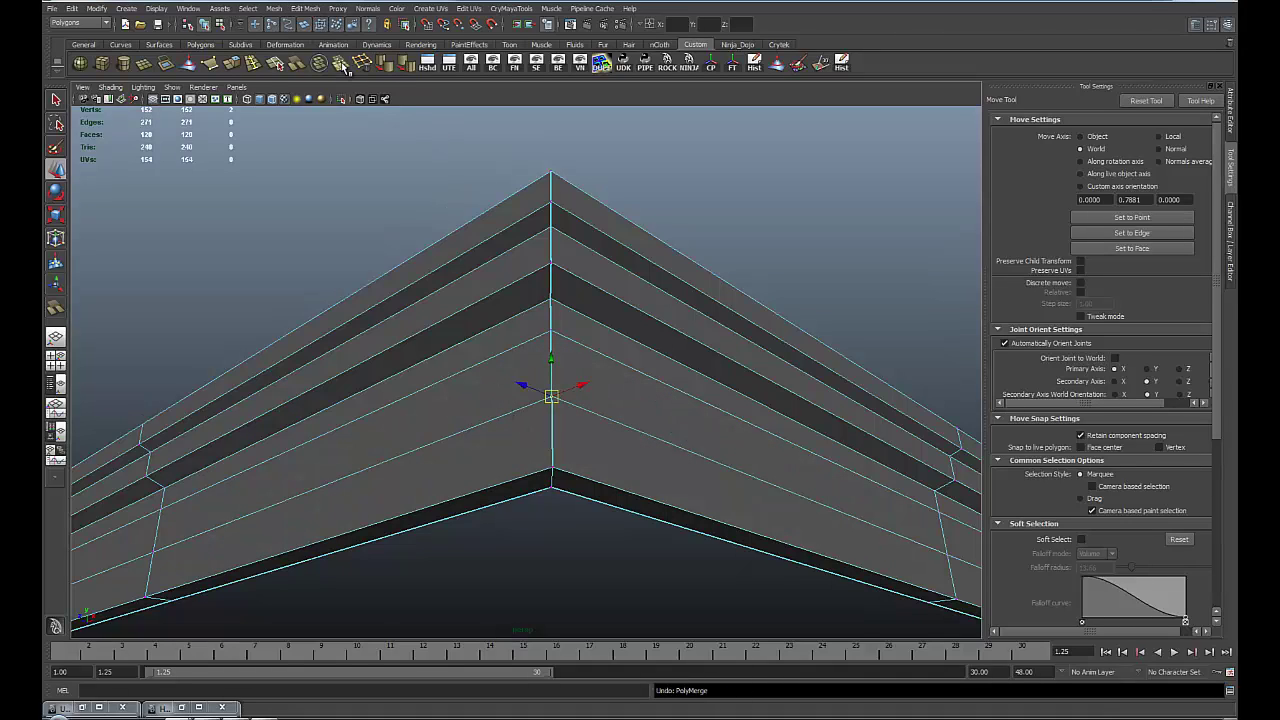
Step: Merge the next four overlapping vertex pairs up the corner seam, one pair at a time
key("g")
left_click_drag(538, 323, 590, 381)
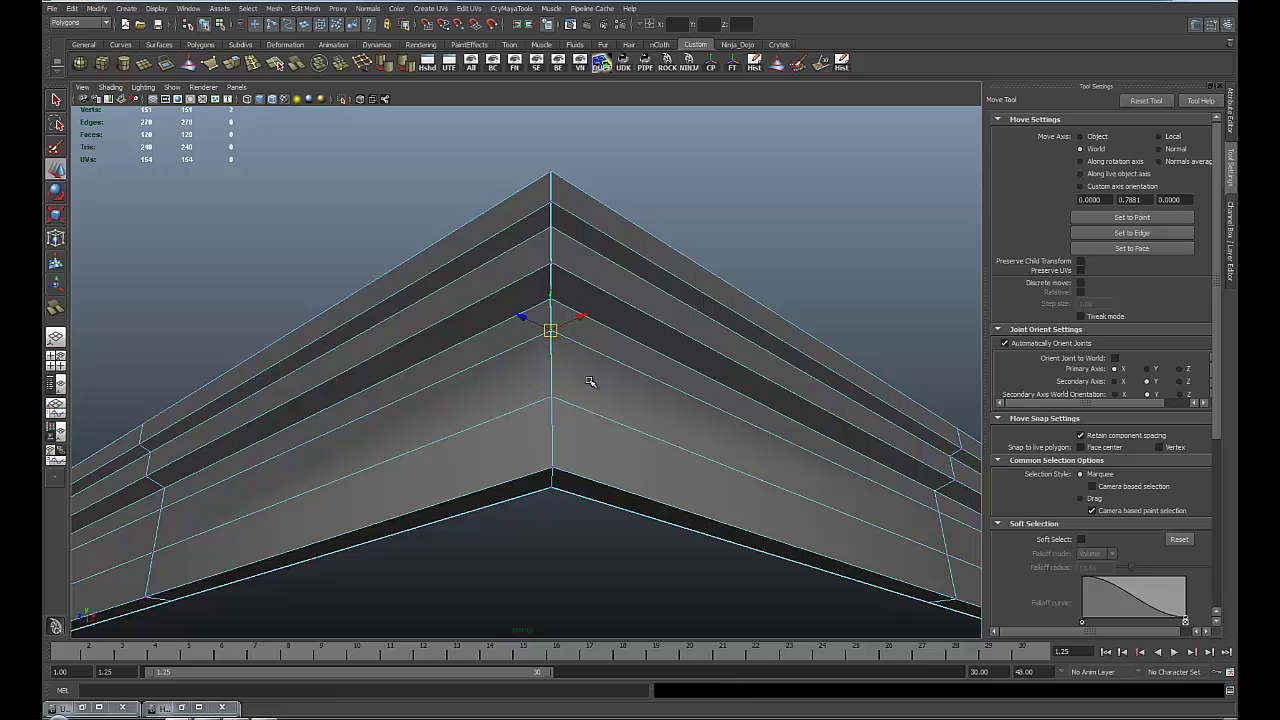
key("g")
left_click_drag(540, 293, 580, 324)
key("g")
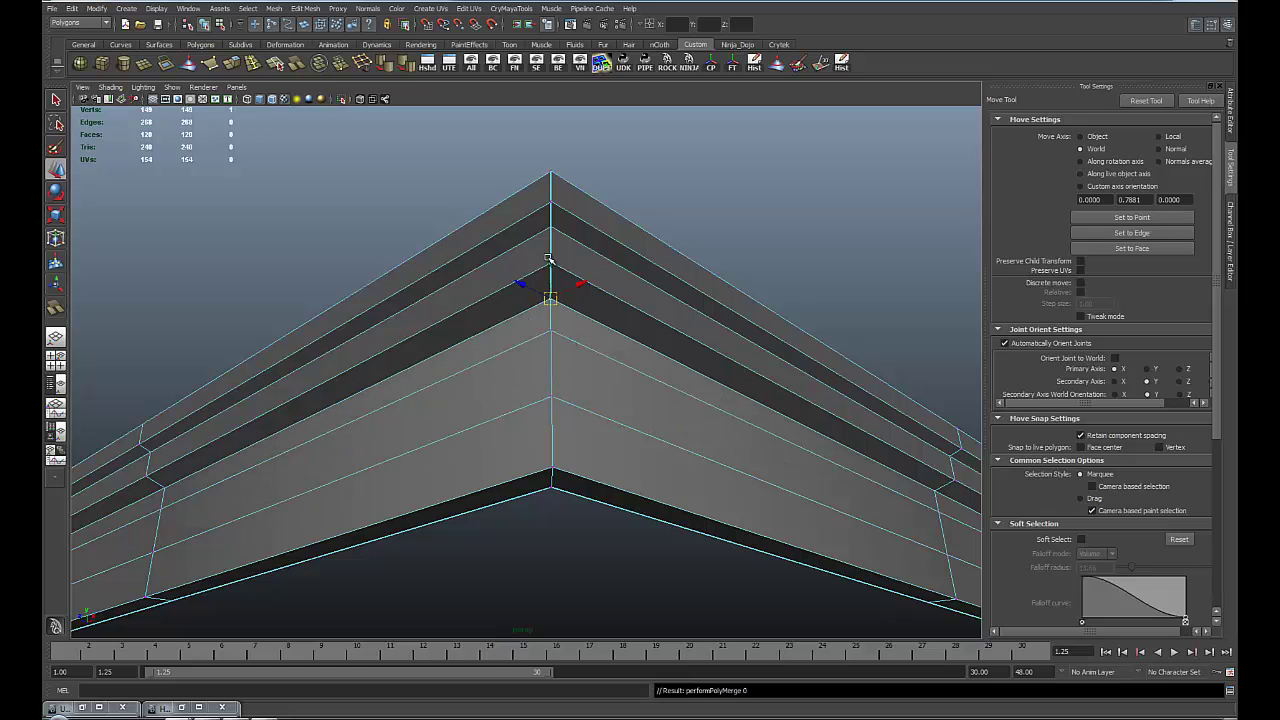
left_click_drag(543, 258, 568, 290)
key("g")
Step: Merge the remaining overlapping vertex pairs on the corner's upper ledges and along its top surface
left_click_drag(507, 380, 457, 280, "alt")
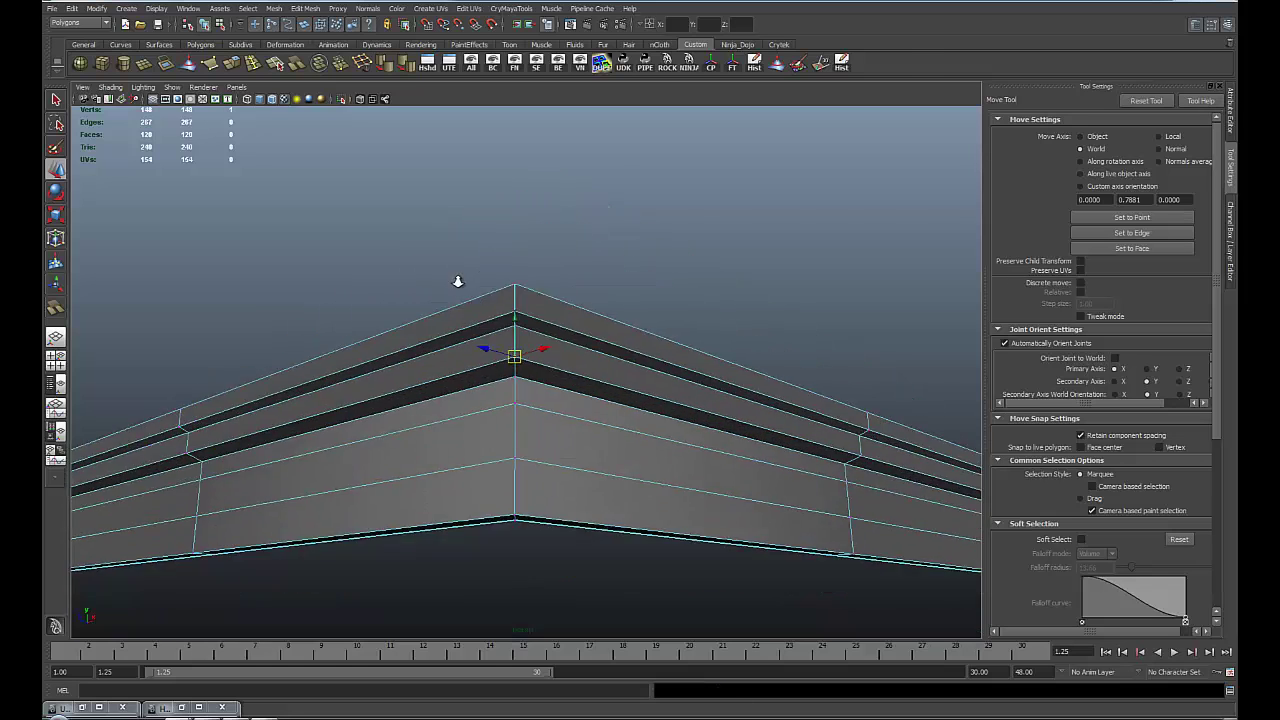
scroll(474, 256, "up", 5)
left_click_drag(494, 233, 508, 245)
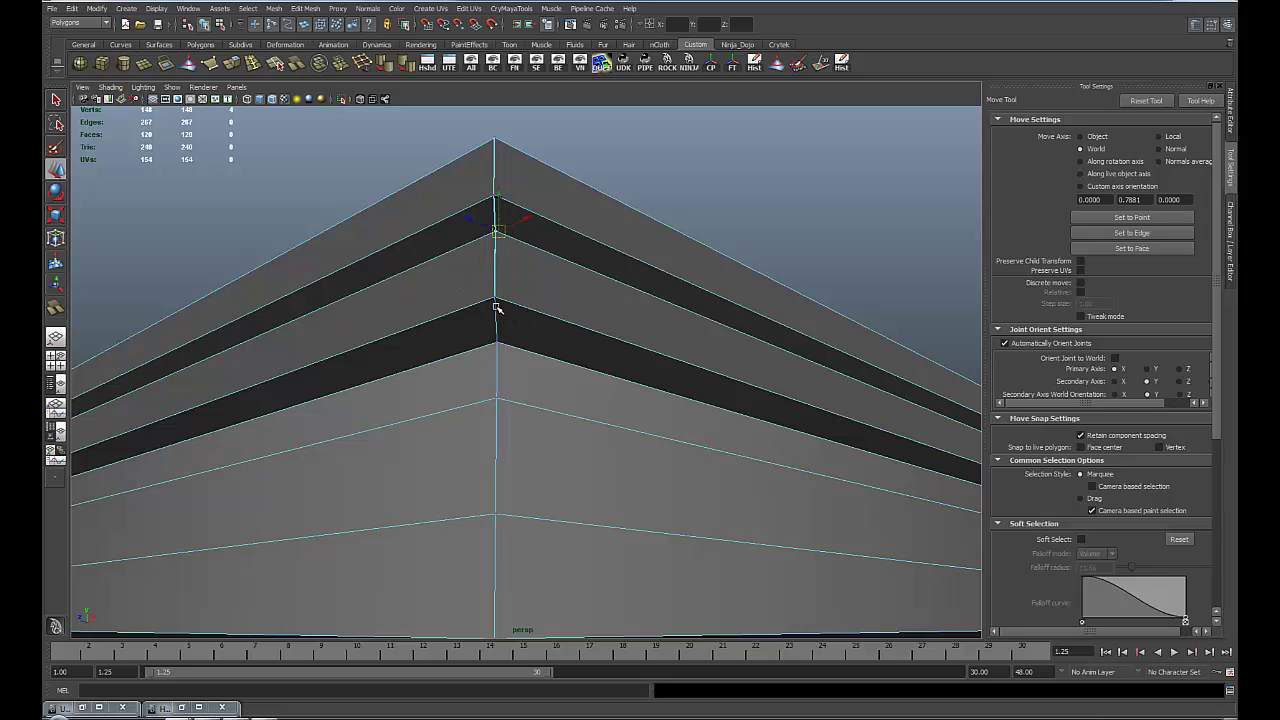
mouse_move(497, 308)
left_mouse_down("alt")
mouse_move(491, 317)
mouse_move(491, 243)
mouse_move(497, 298)
left_mouse_up("alt")
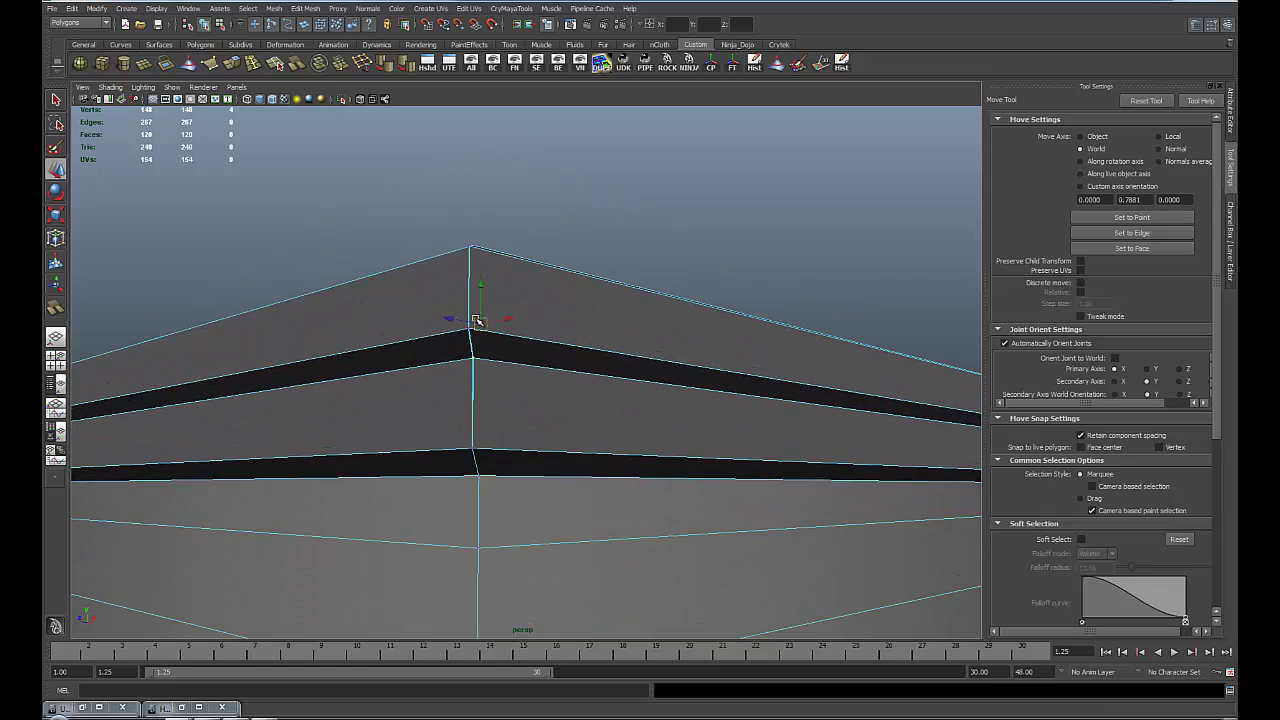
left_click_drag(485, 365, 486, 364)
key("g")
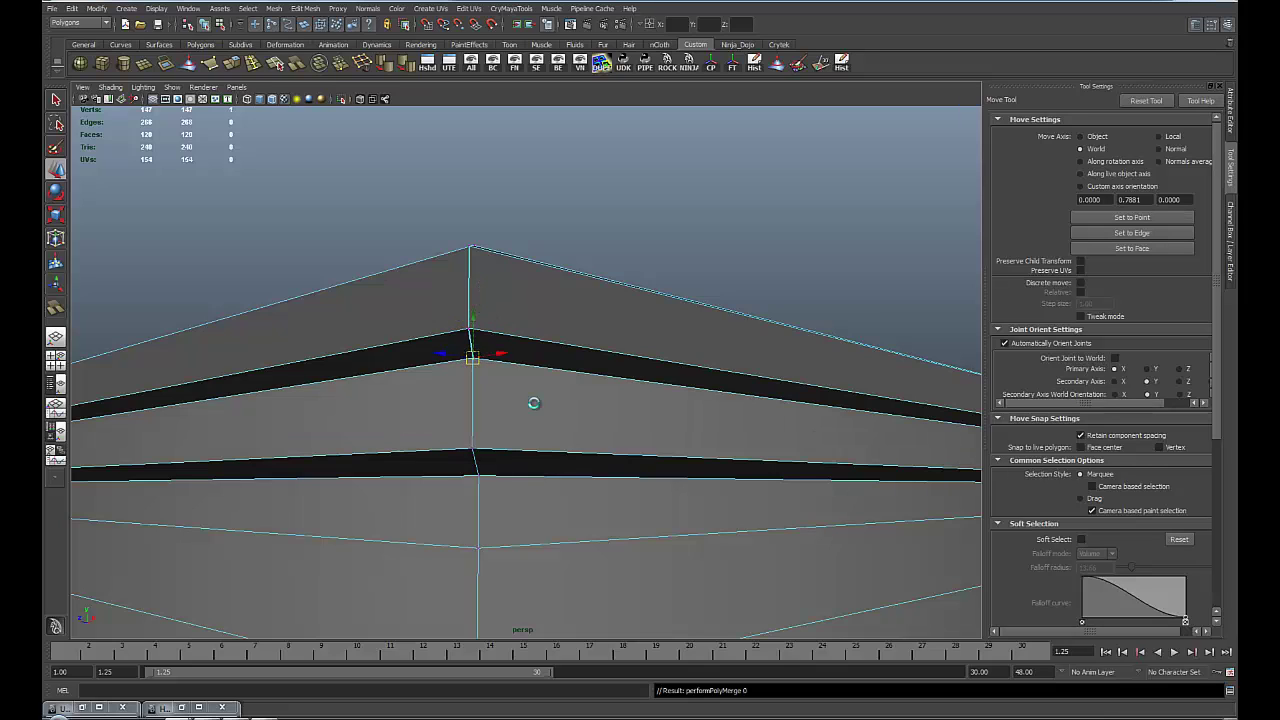
left_click(465, 326)
mouse_move(449, 457)
left_mouse_down("alt")
mouse_move(463, 354)
mouse_move(451, 317)
mouse_move(548, 462)
left_mouse_up("alt")
key("g")
left_click_drag(509, 408, 536, 432)
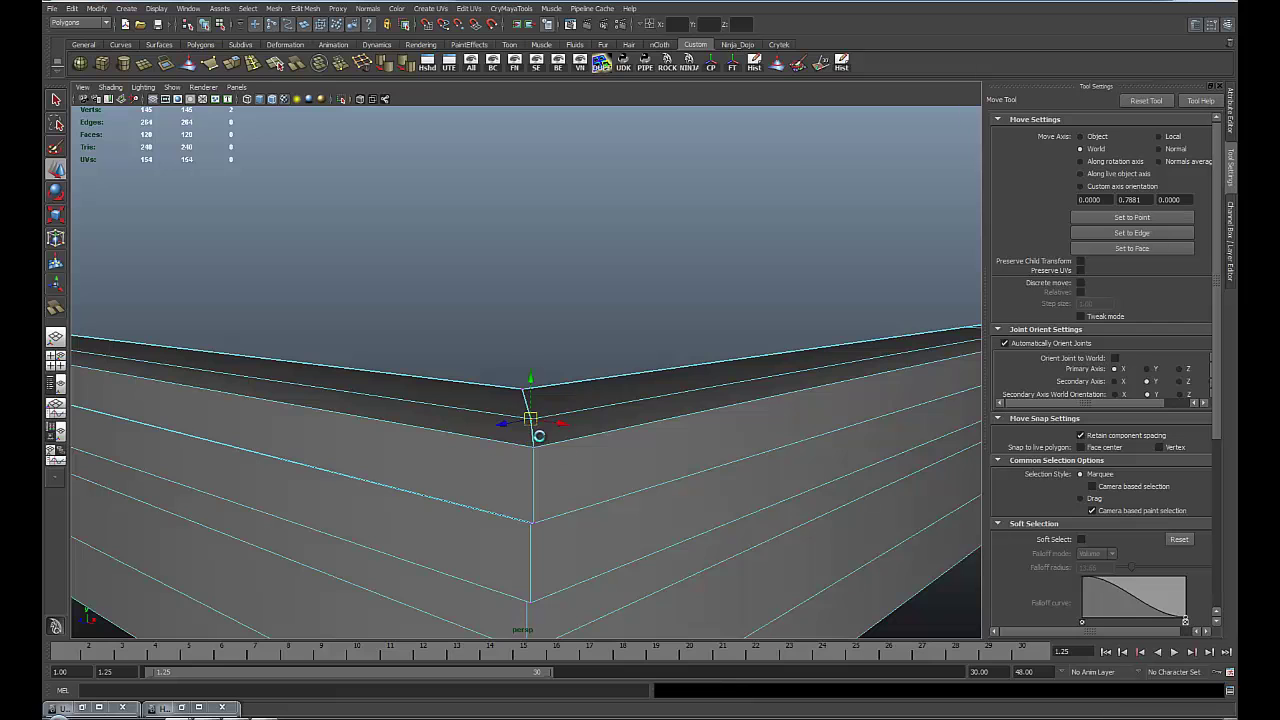
key("g")
Step: Freeze the trim mesh's transformations and delete its construction history in object mode
left_click_drag(537, 486, 520, 440, "alt")
left_click_drag(497, 297, 660, 180, "alt")
left_click(732, 64)
left_click(751, 66)
left_click_drag(577, 443, 512, 493, "alt")
scroll(512, 493, "up", 3)
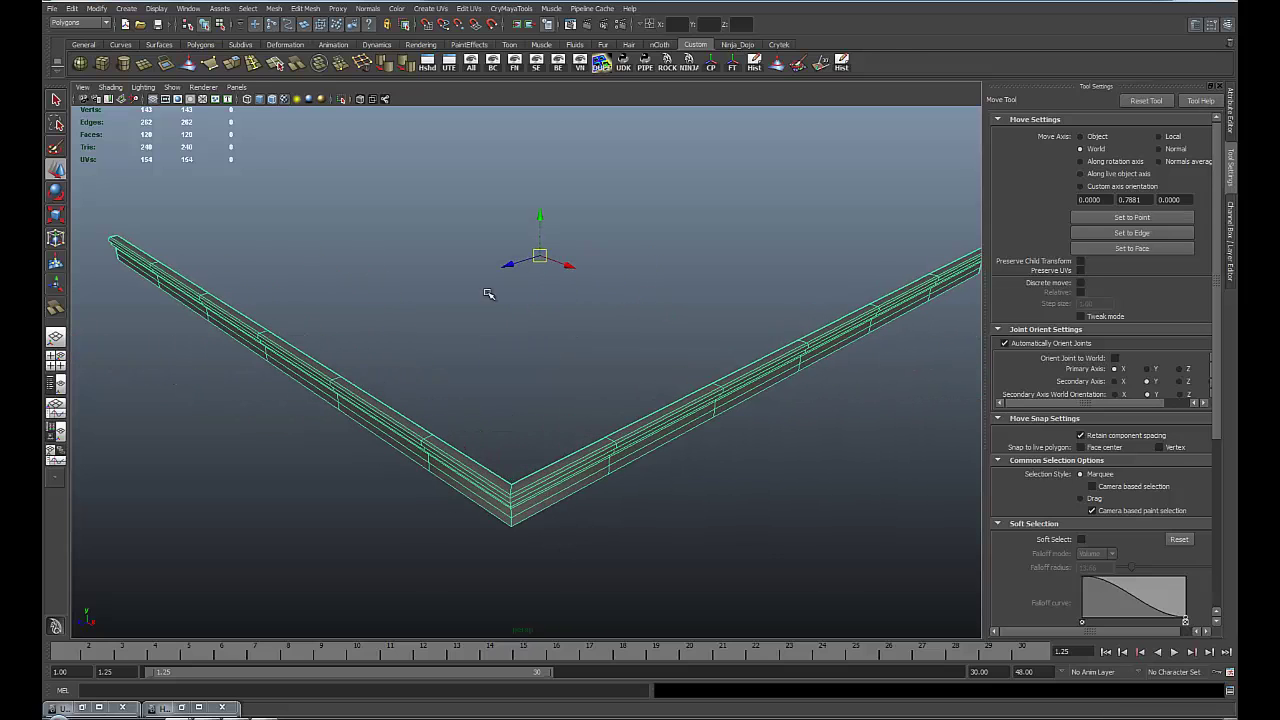
Step: Set the trim mesh's normal angle to 30 and return to object mode
left_click(820, 64)
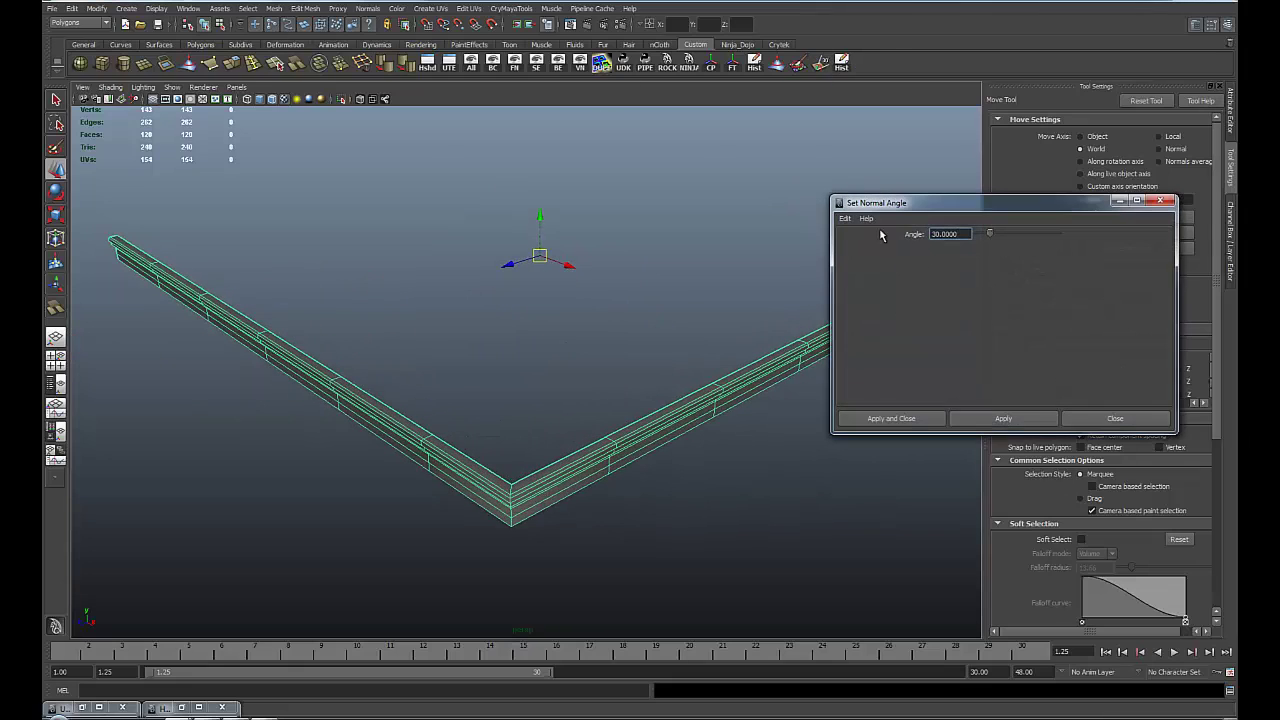
left_click(872, 420)
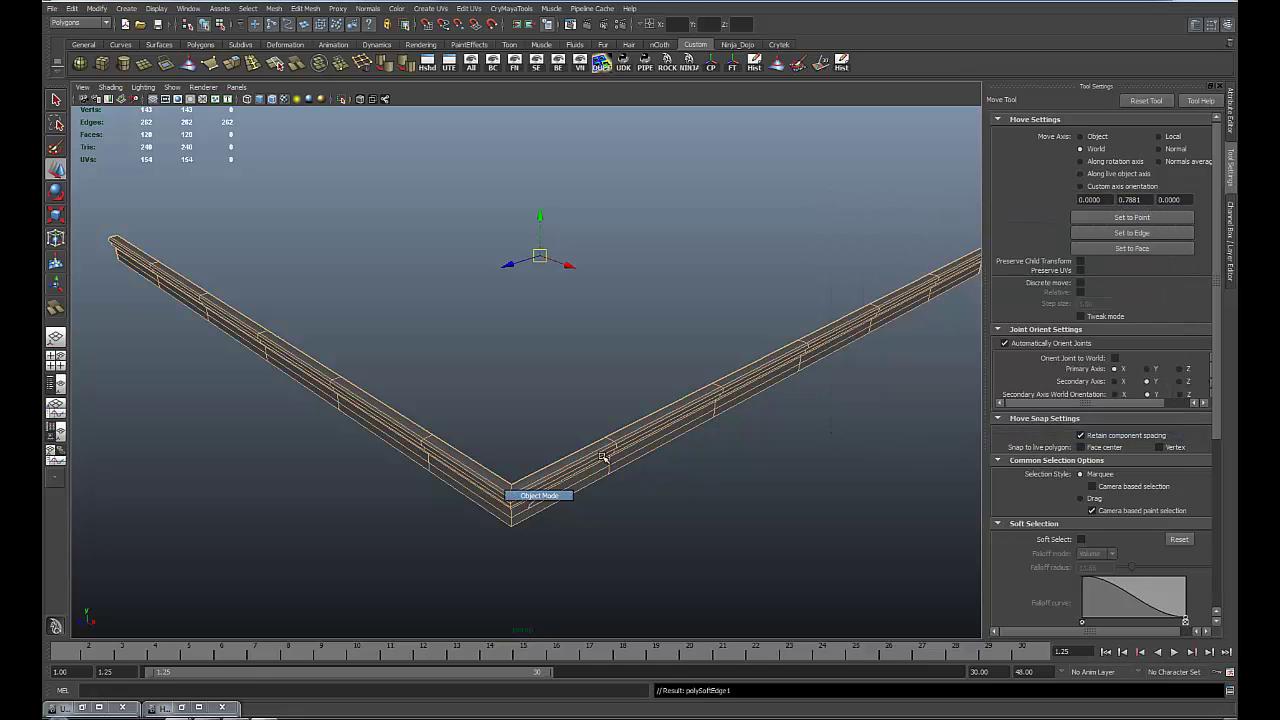
left_click_drag(425, 464, 320, 580, "alt")
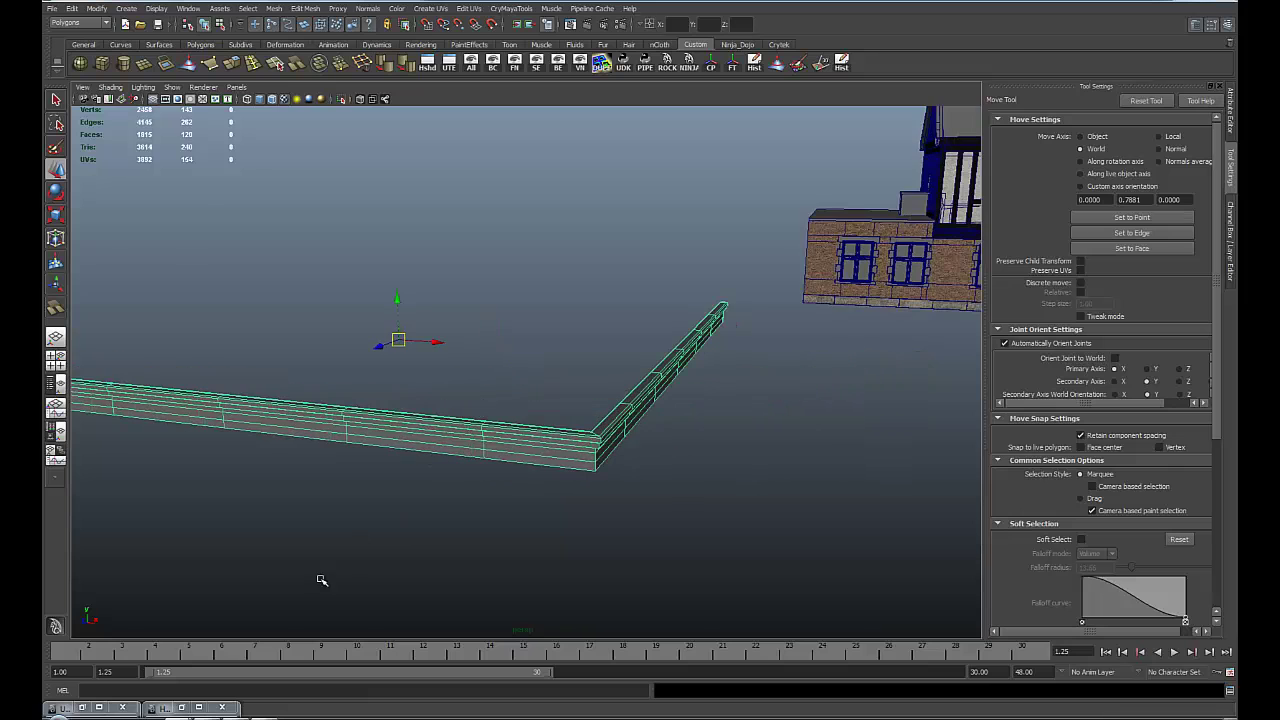
Step: Restore the UV Texture Editor and switch the trim mesh to edge selection, framed on the gap between its UV shells
left_click(84, 712)
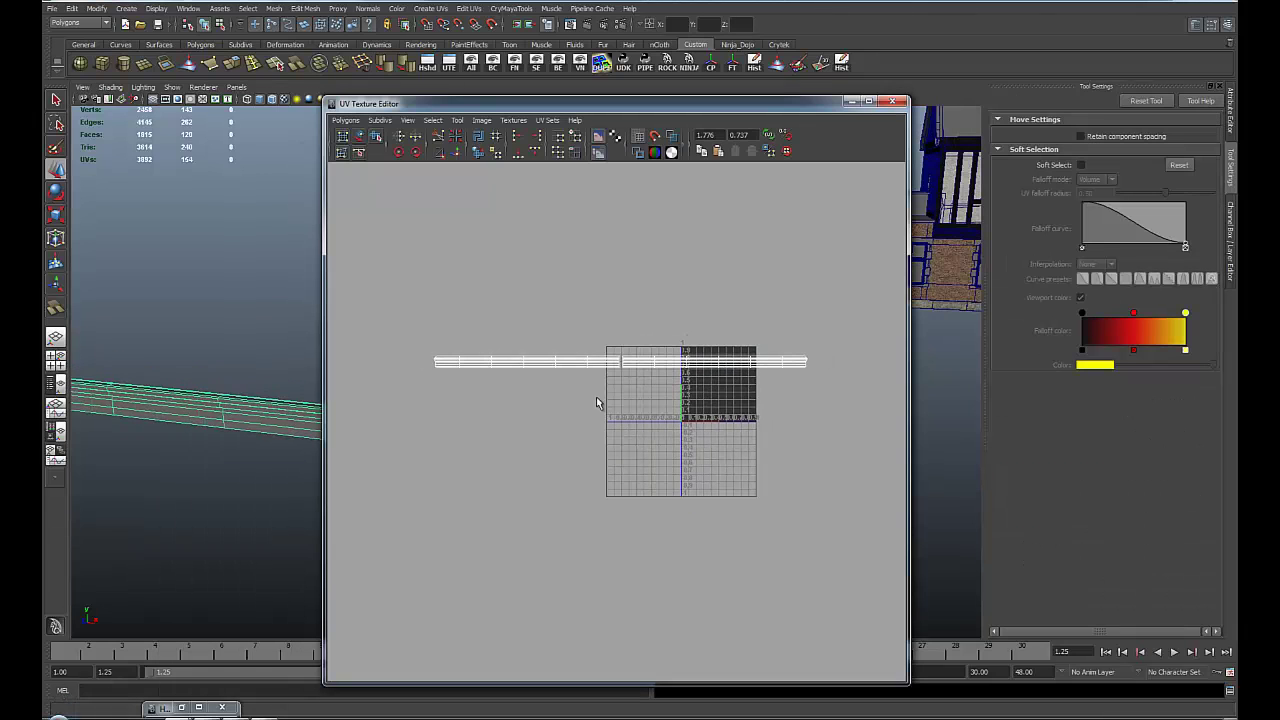
left_click_drag(266, 380, 217, 346, "alt")
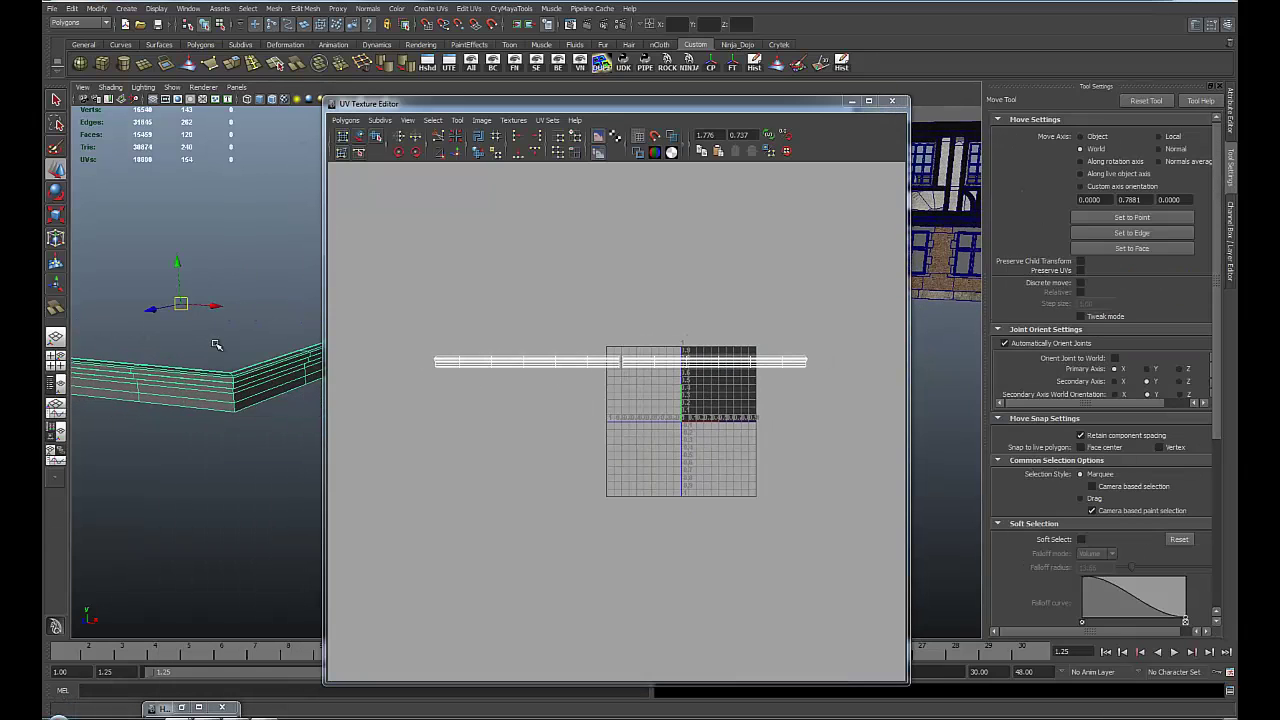
right_click_drag(238, 388, 243, 357)
right_click_drag(676, 459, 715, 459, "alt")
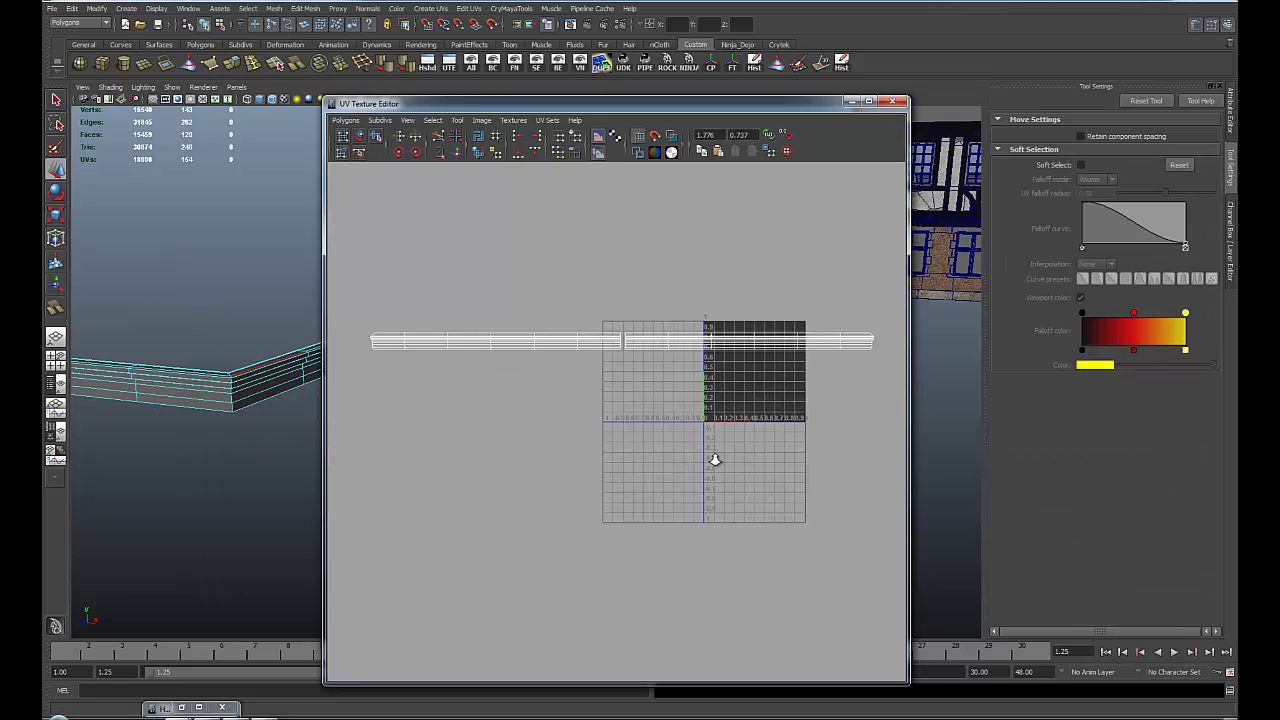
scroll(715, 460, "up", 1)
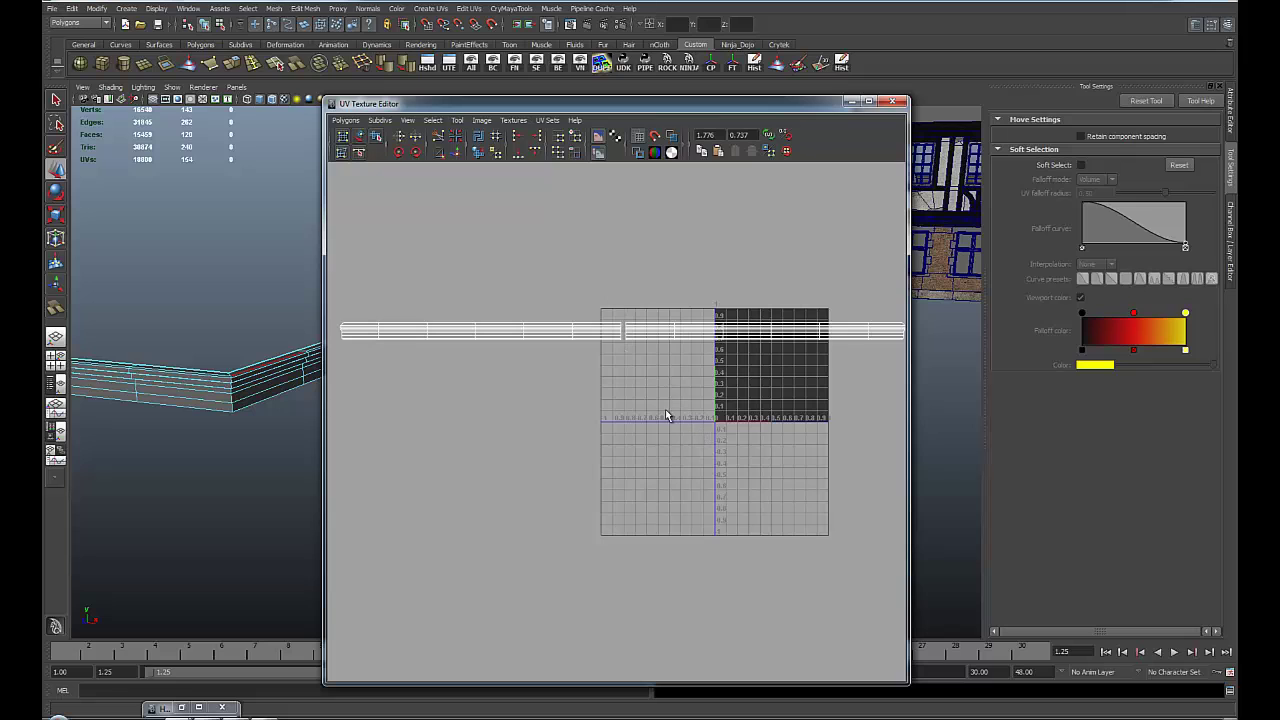
scroll(600, 352, "up", 2)
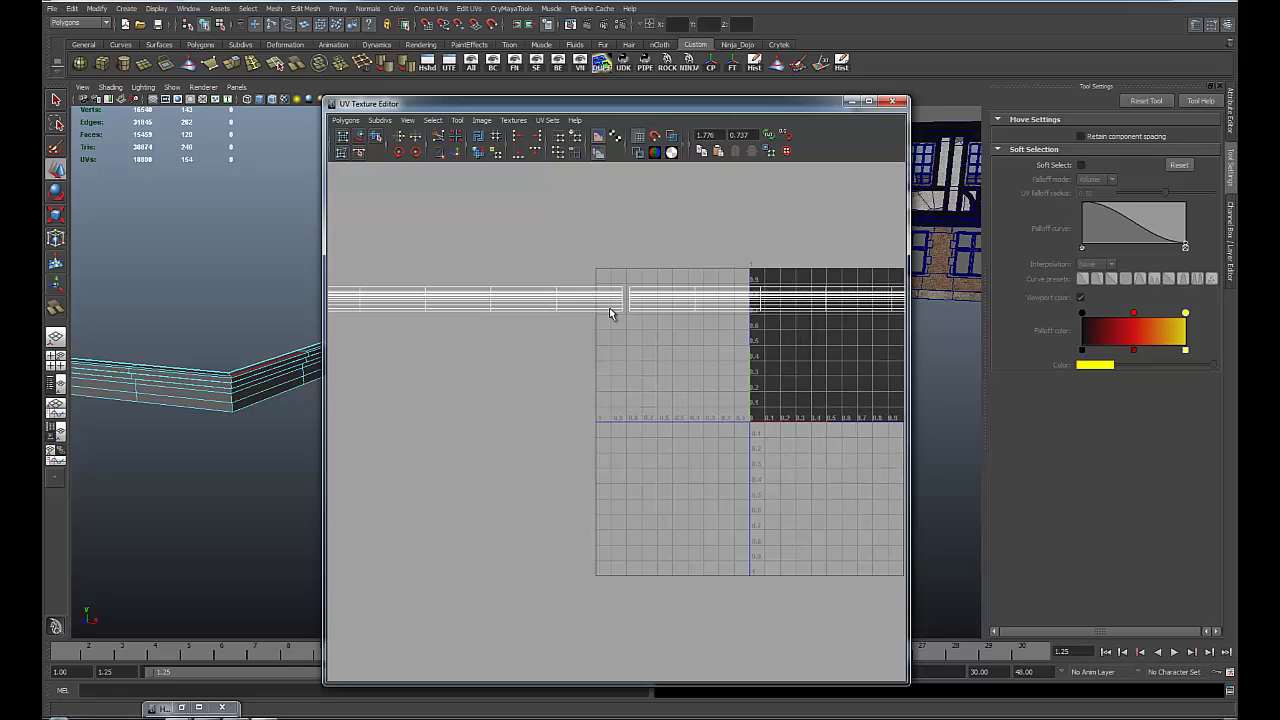
Step: Select the mitred corner's seam edges in the UV Texture Editor, and move and sew the two UV shells together
left_click_drag(622, 319, 625, 323)
scroll(650, 316, "down", 2)
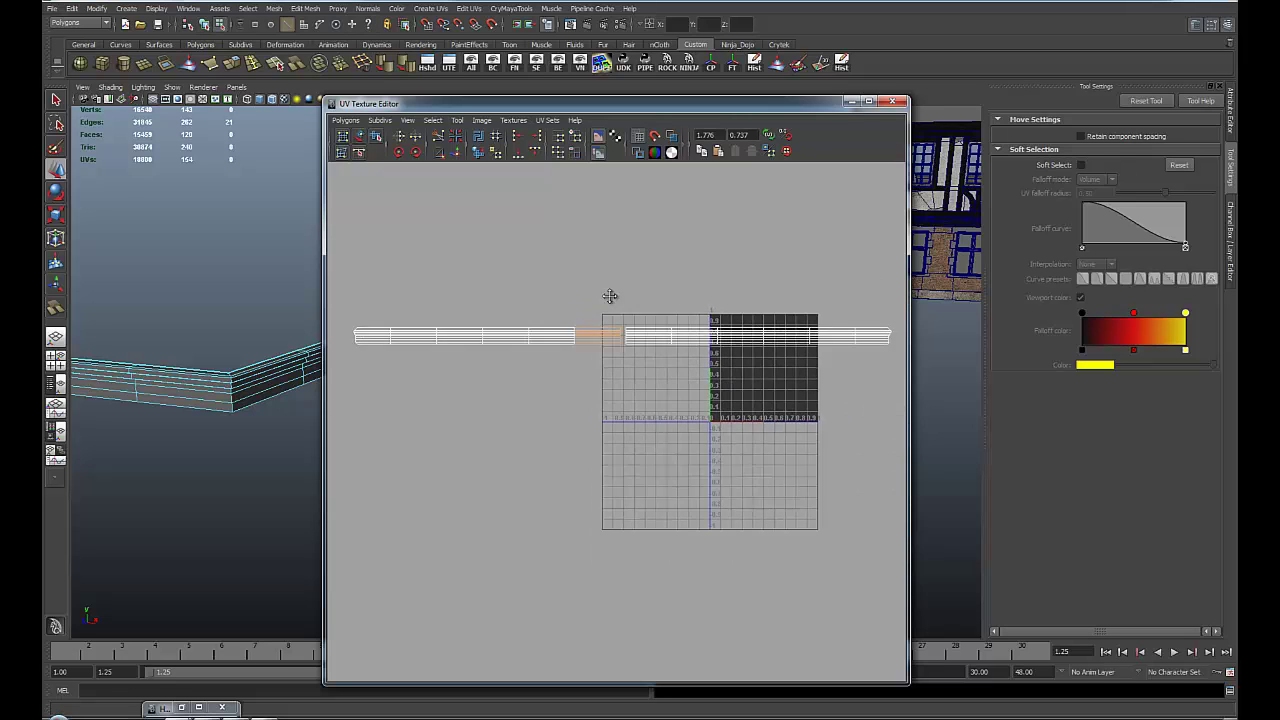
middle_click_drag(608, 297, 546, 293, "alt")
left_click(809, 330)
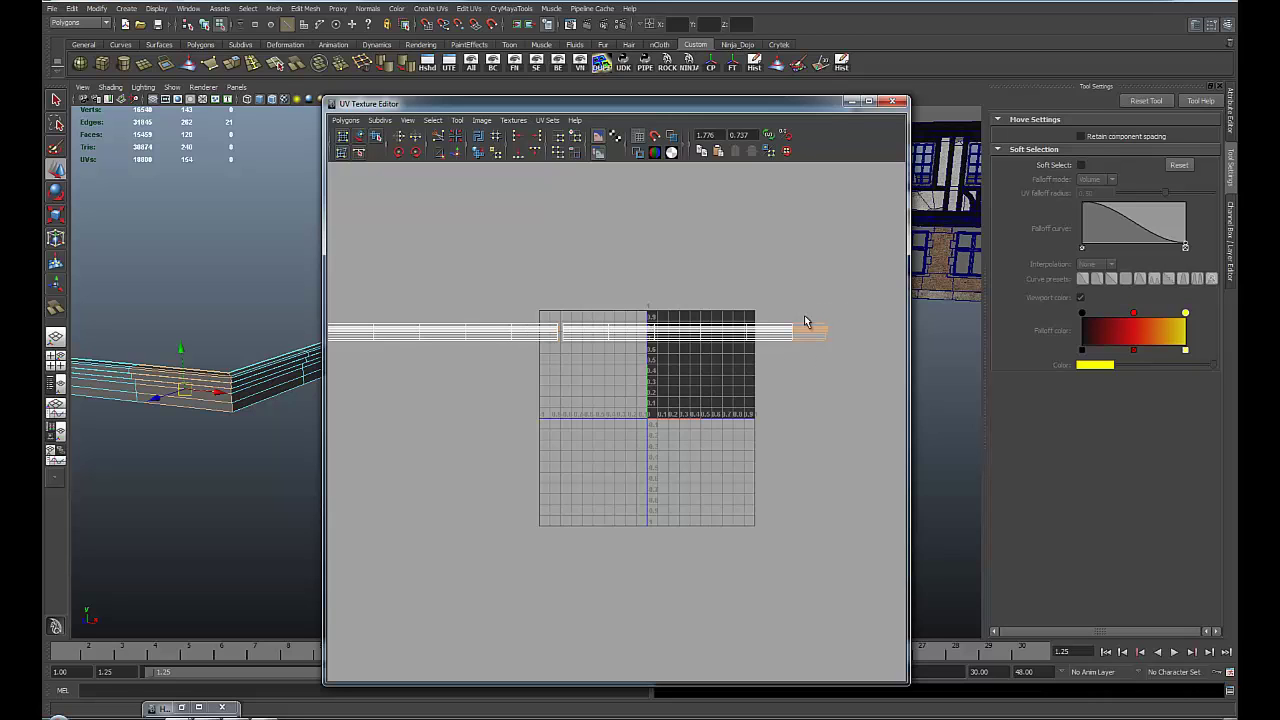
left_click_drag(807, 360, 808, 362)
scroll(626, 397, "down", 2)
middle_click_drag(478, 367, 510, 359, "alt")
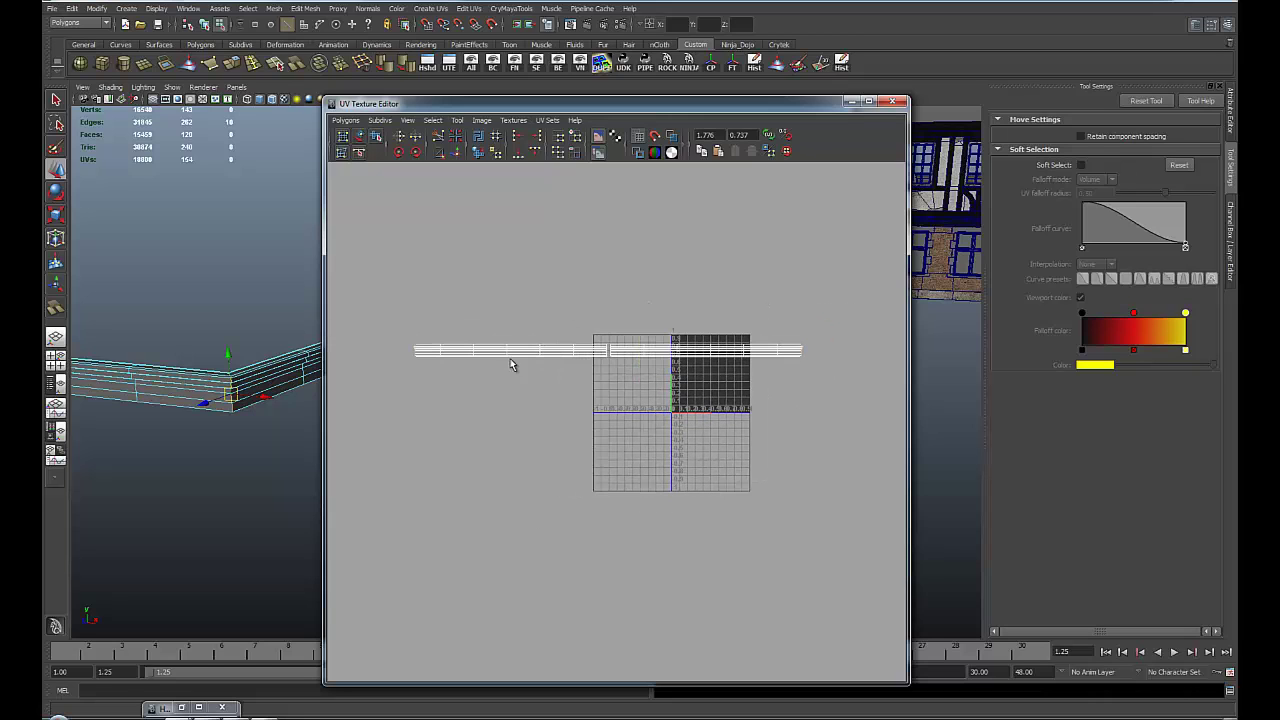
left_click(458, 152)
Step: Select all UVs of the slanted half of the sewn strip, excluding the corner, and rotate them level
middle_click_drag(721, 353, 781, 340, "alt")
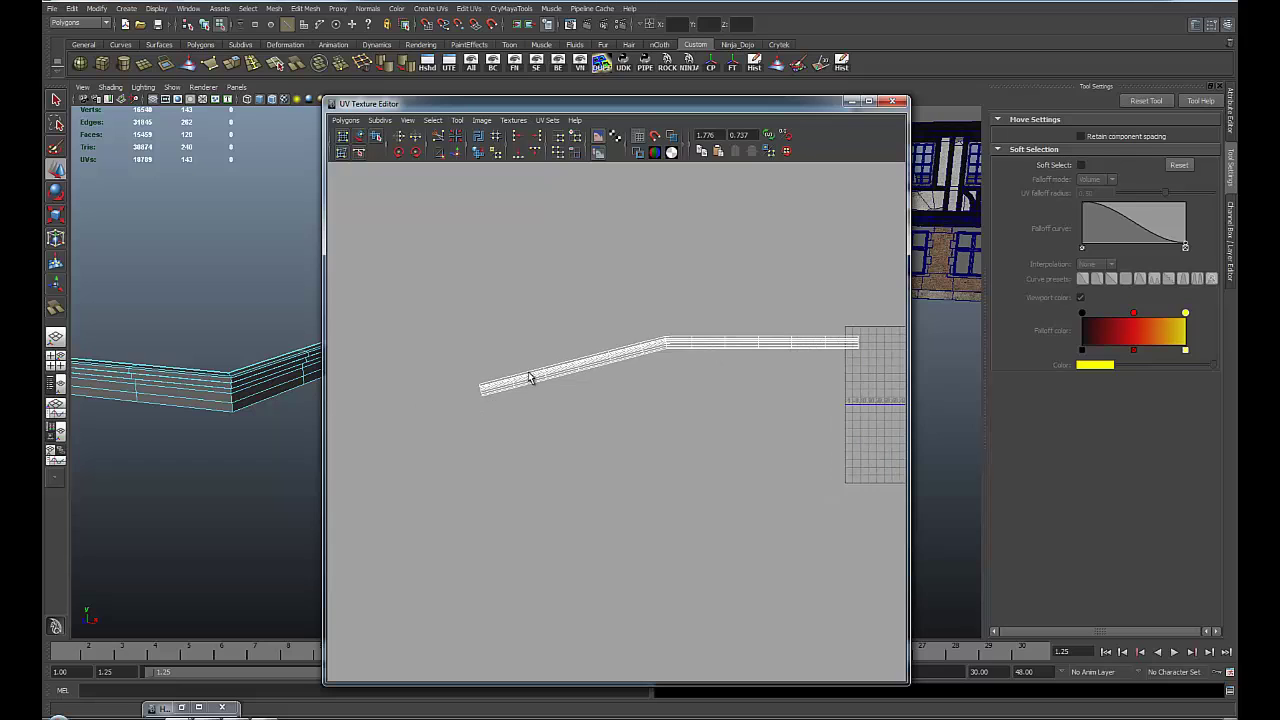
right_click_drag(529, 375, 575, 377)
left_click_drag(449, 321, 652, 442)
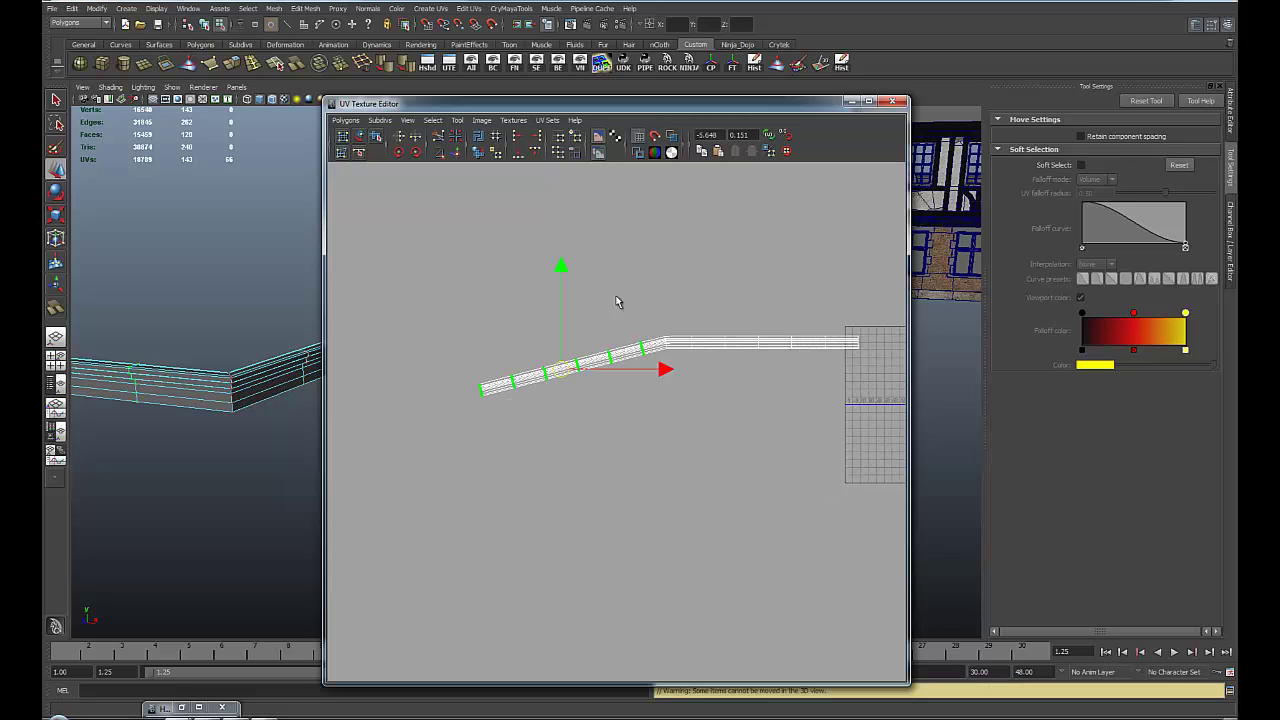
key("e")
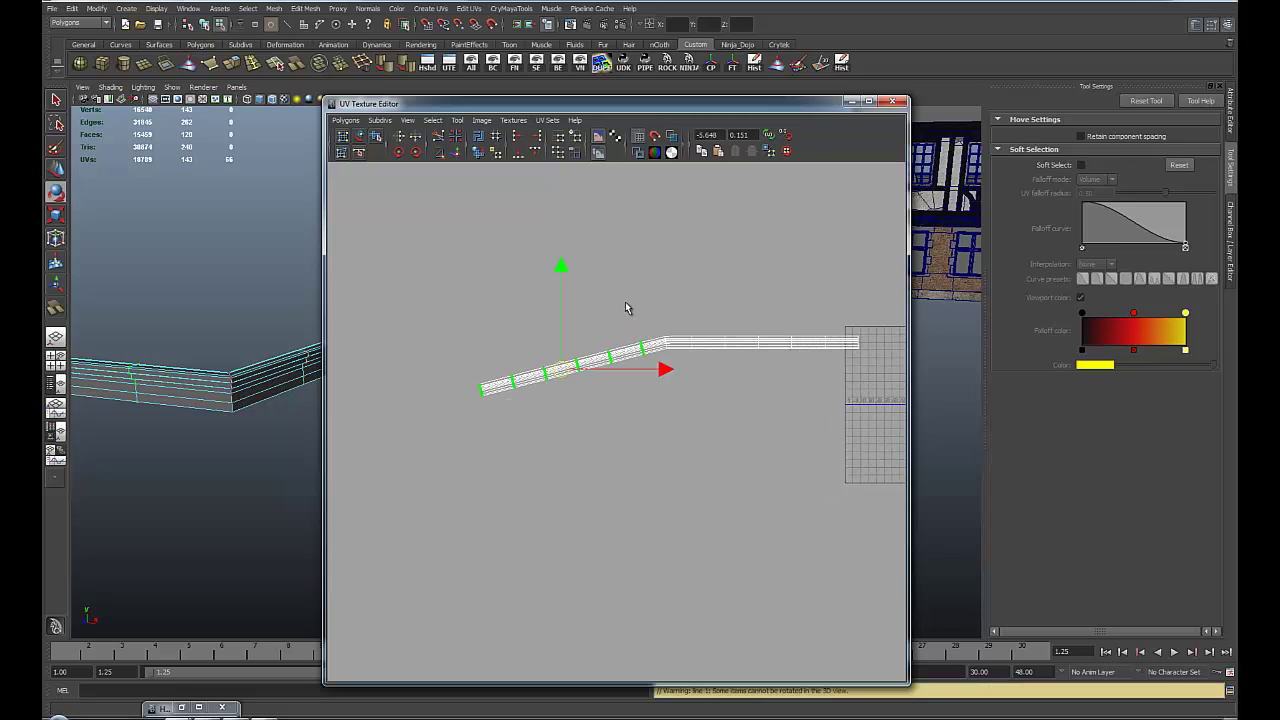
left_click_drag(628, 305, 634, 320)
Step: Move the levelled half's UVs vertically until they line up with the other half of the strip
key("w")
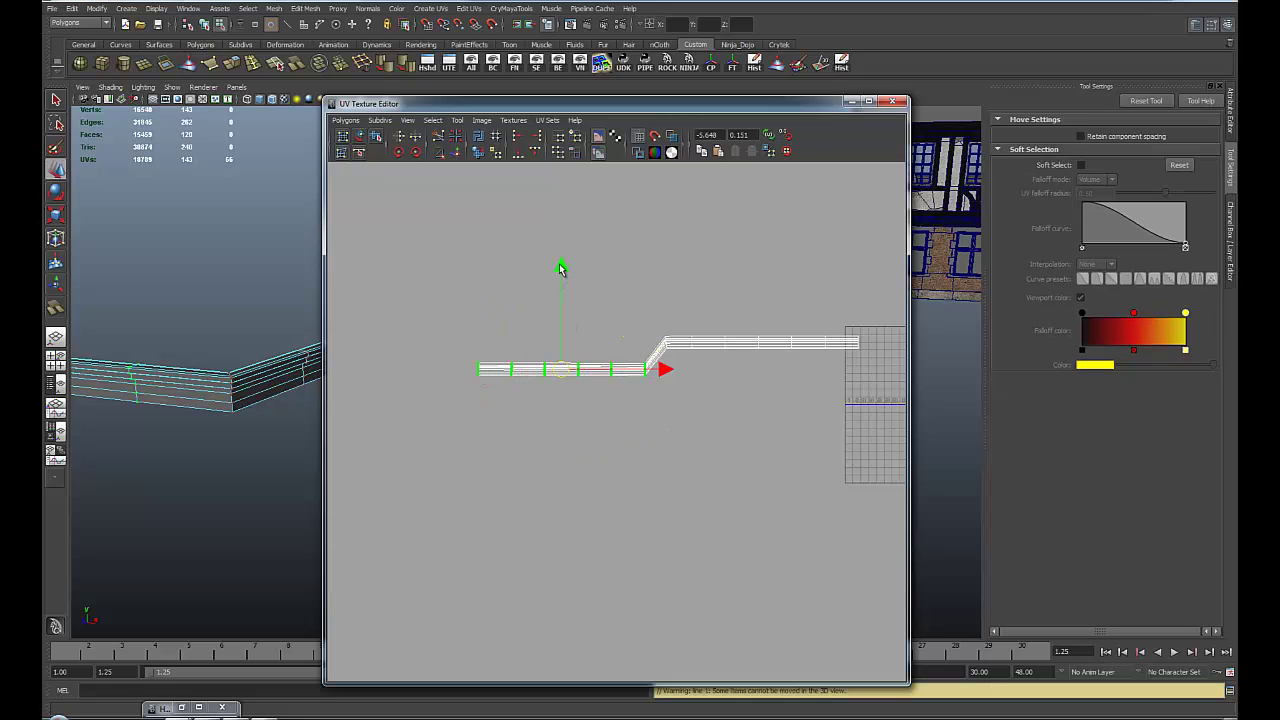
left_click_drag(560, 268, 560, 242)
scroll(838, 420, "up", 2)
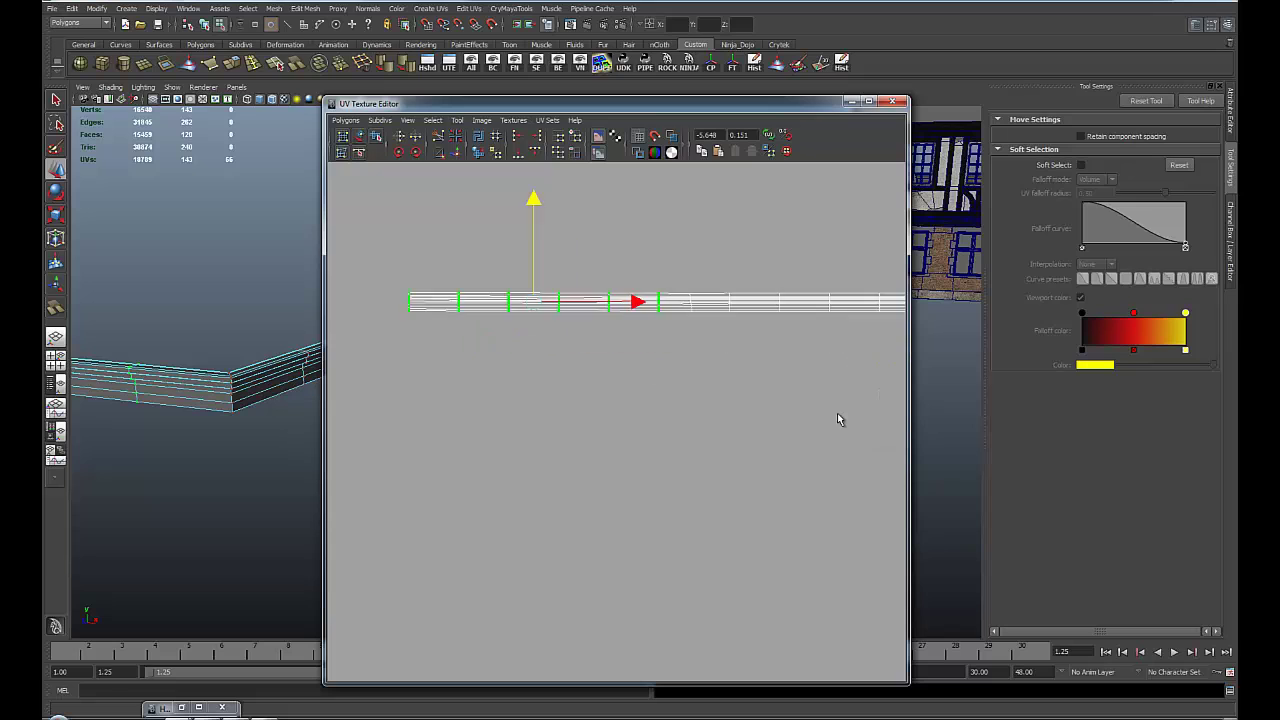
scroll(838, 420, "up", 5)
middle_click_drag(592, 336, 582, 441, "alt")
scroll(466, 208, "up", 2)
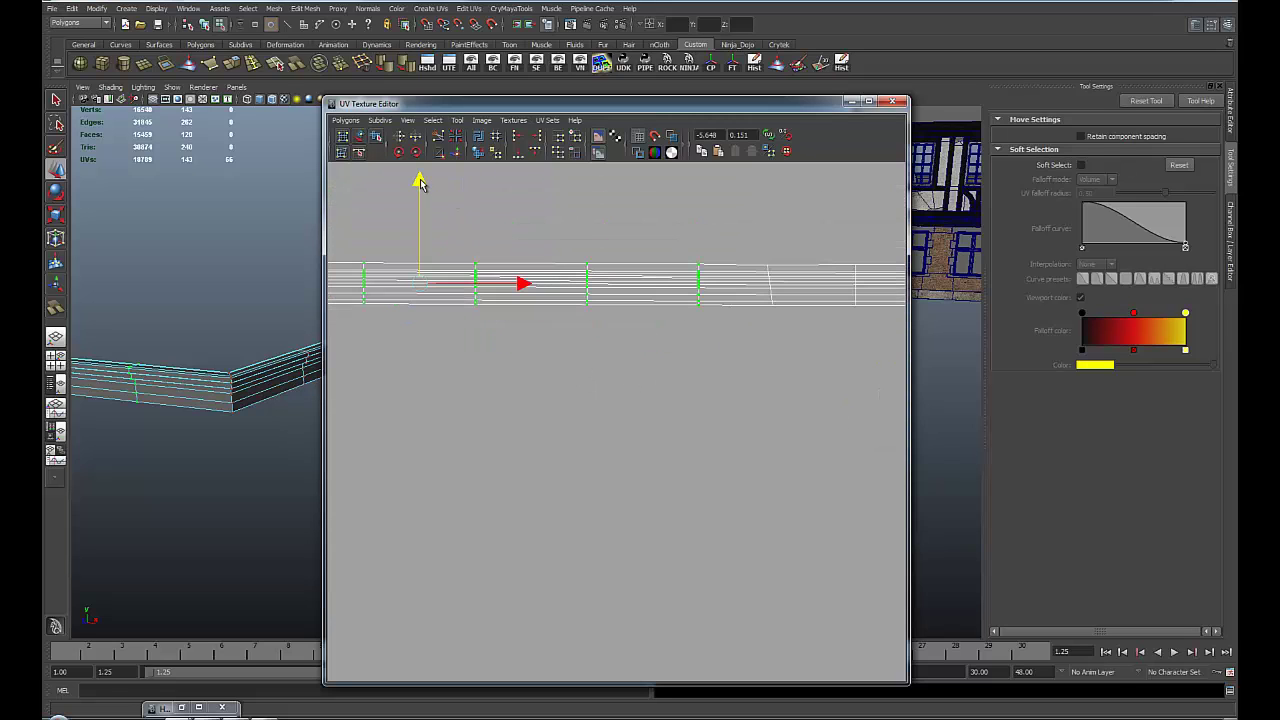
left_click_drag(421, 184, 422, 185)
scroll(552, 351, "down", 7)
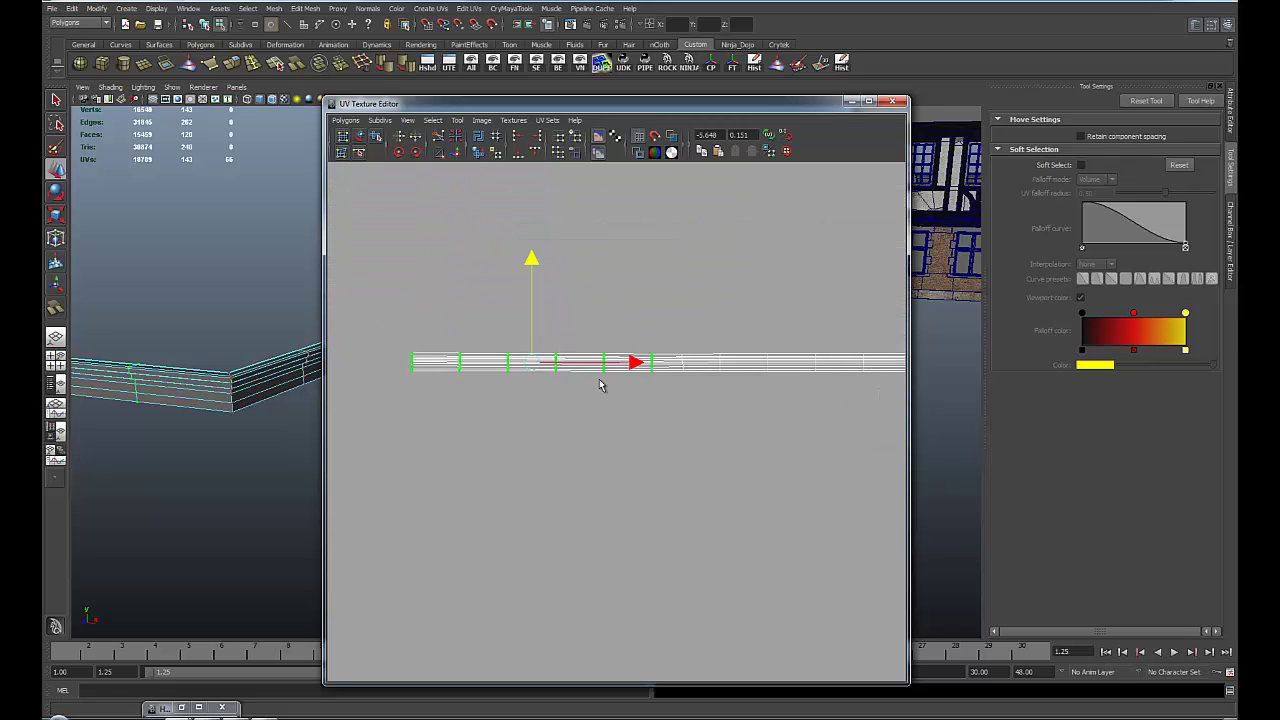
scroll(529, 309, "down", 3)
Step: Unfold all of the strip's UVs with a Horizontal constraint and unselected UVs pinned
left_click_drag(871, 415, 871, 414)
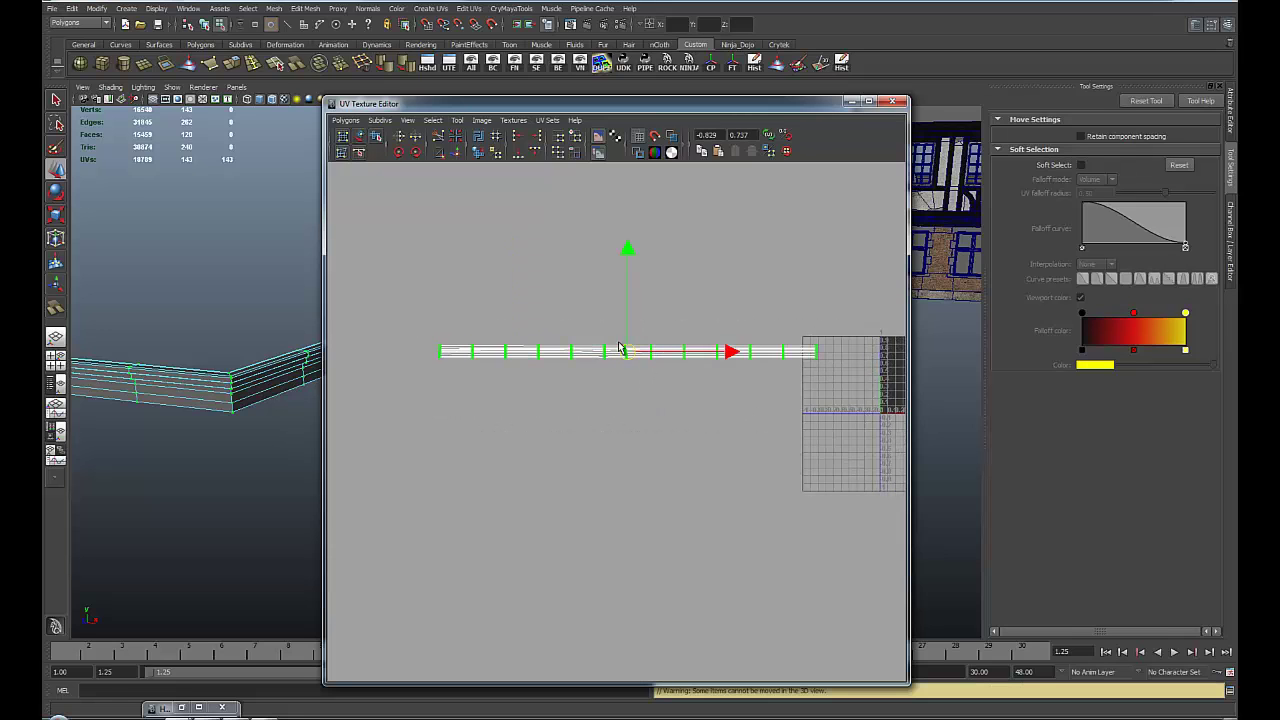
left_click(350, 121)
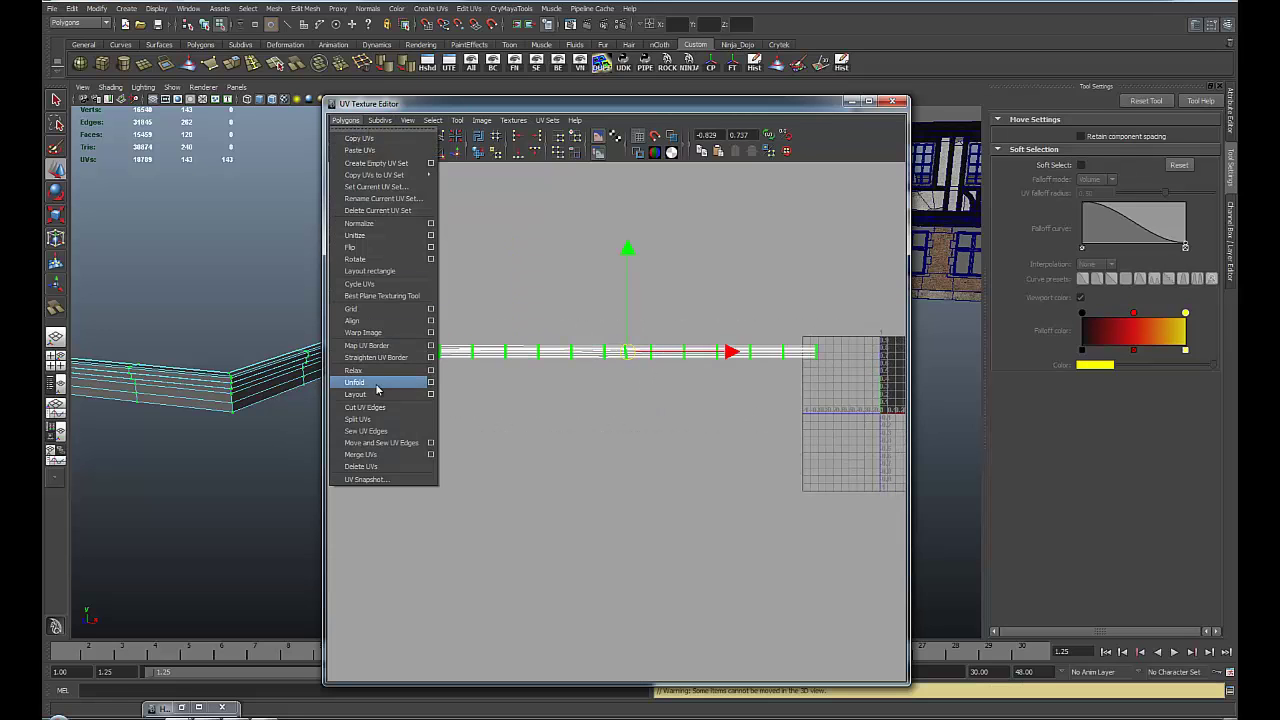
left_click(433, 383)
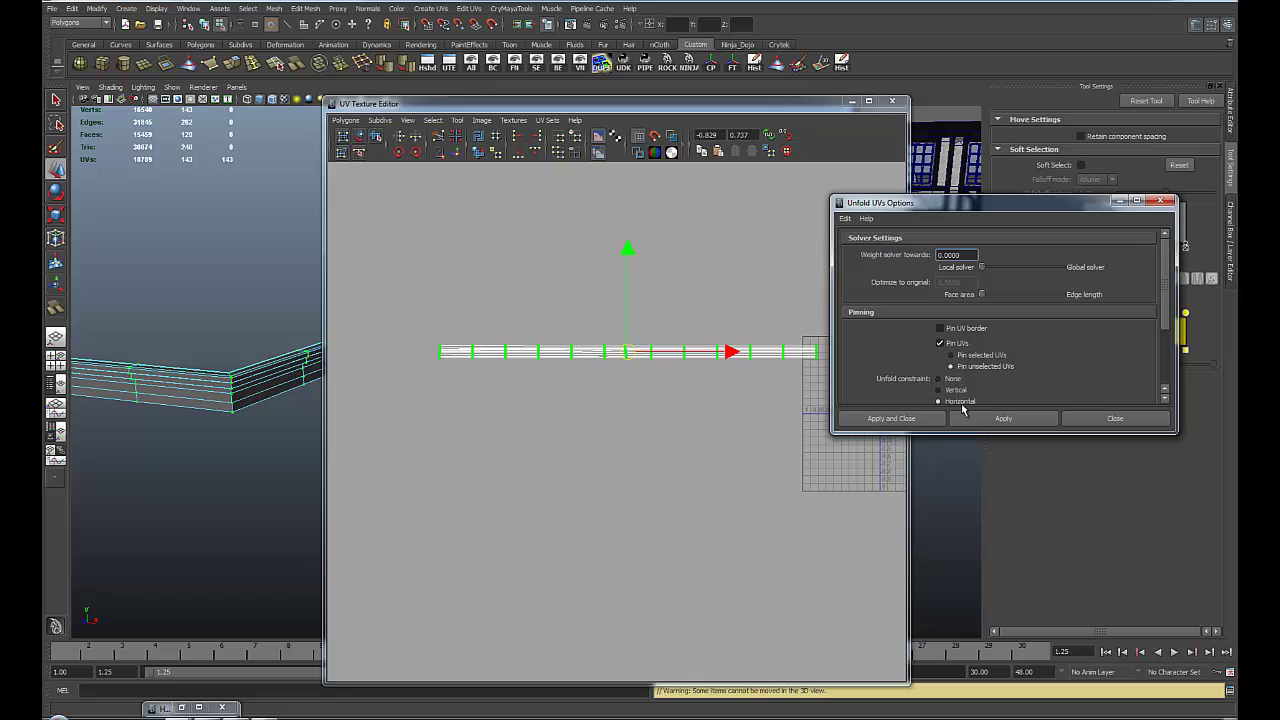
left_click_drag(1165, 286, 1165, 312)
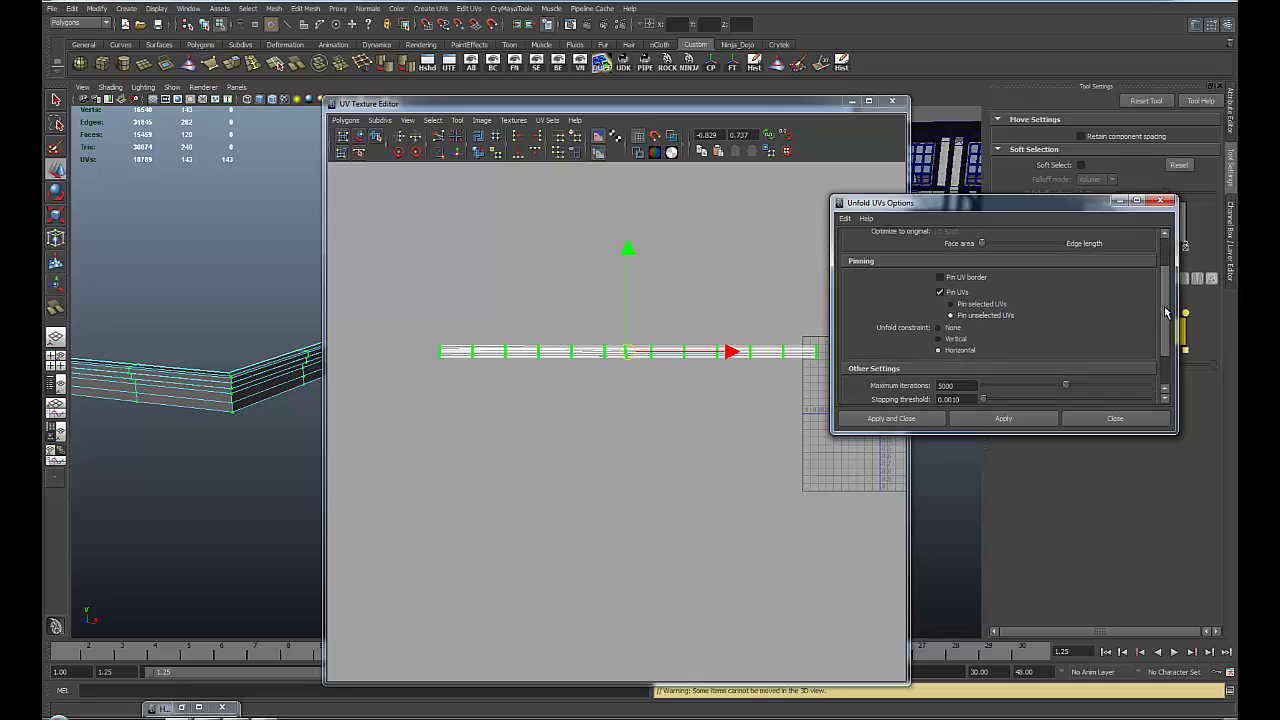
left_click(1000, 419)
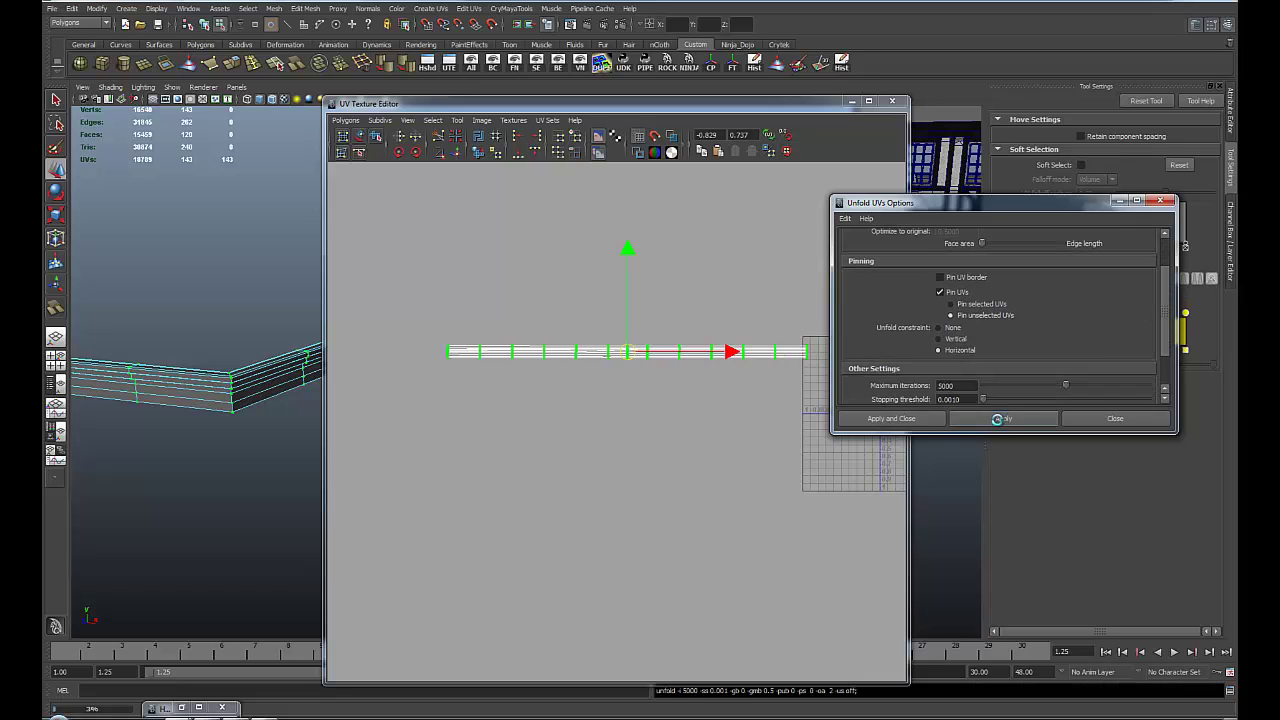
right_click_drag(505, 404, 612, 455, "alt")
middle_click_drag(592, 337, 580, 346, "alt")
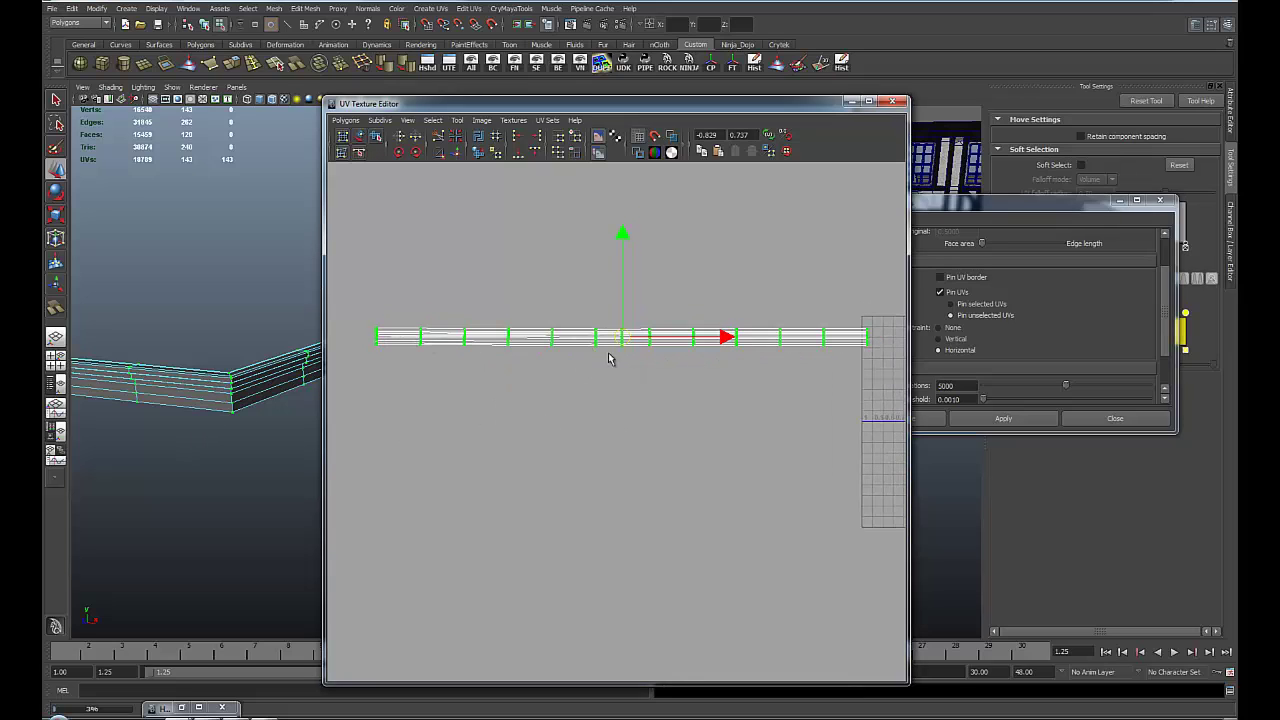
right_click_drag(561, 350, 490, 352, "alt")
right_click_drag(578, 346, 689, 396, "alt")
middle_click_drag(689, 396, 640, 453, "alt")
Step: Select the strip's upper border edge loop in the UV Texture Editor and convert the selection to UVs
right_click_drag(672, 309, 672, 283)
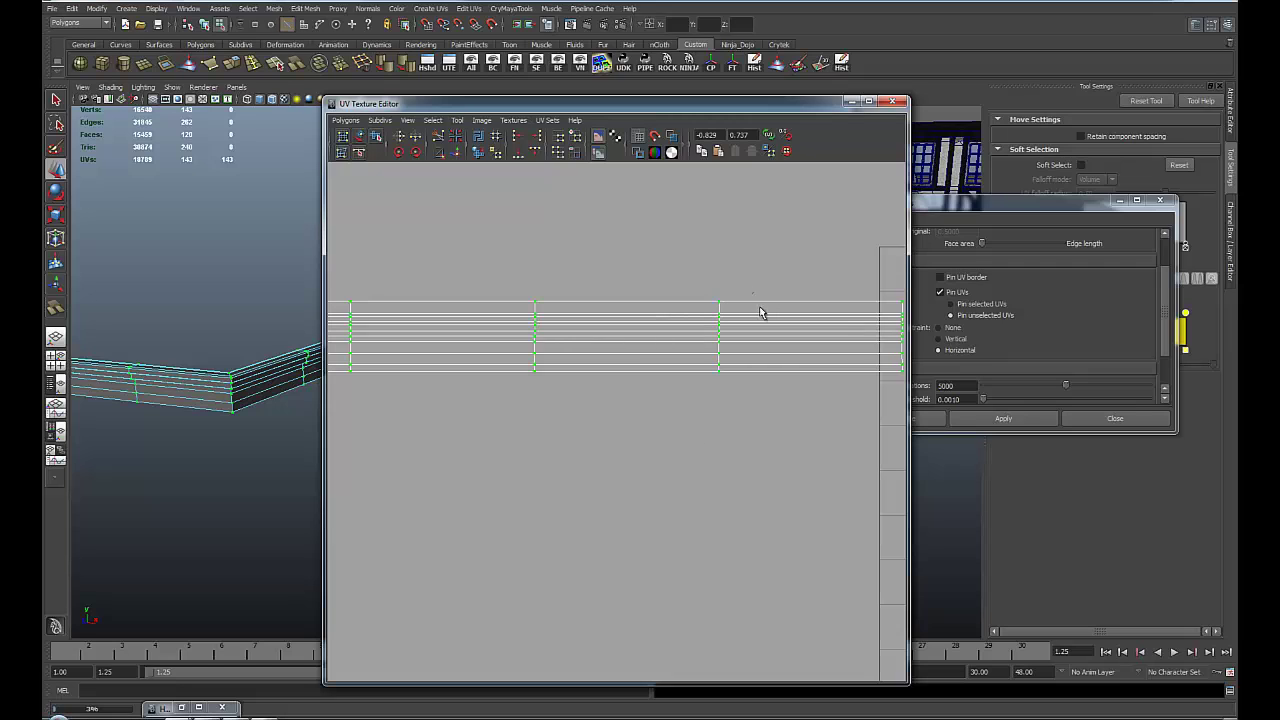
right_click_drag(726, 401, 620, 331, "alt")
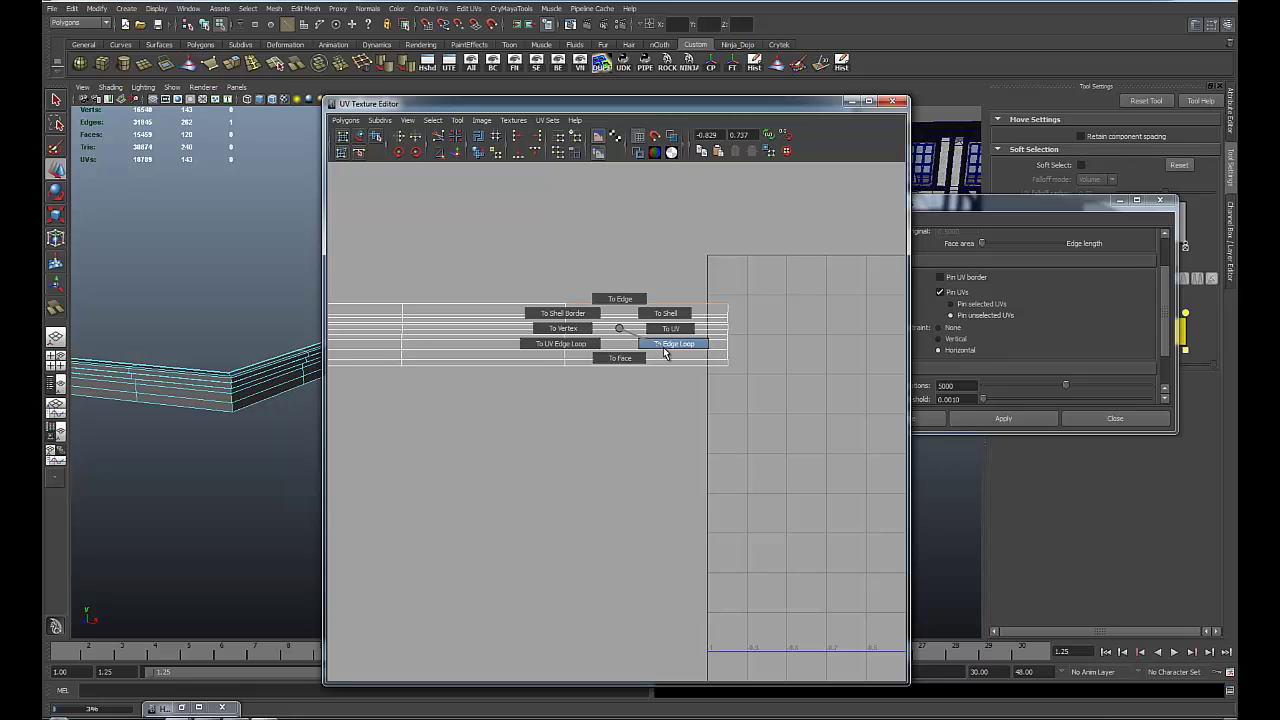
right_click_drag(665, 352, 665, 352, "ctrl")
scroll(597, 423, "down", 1)
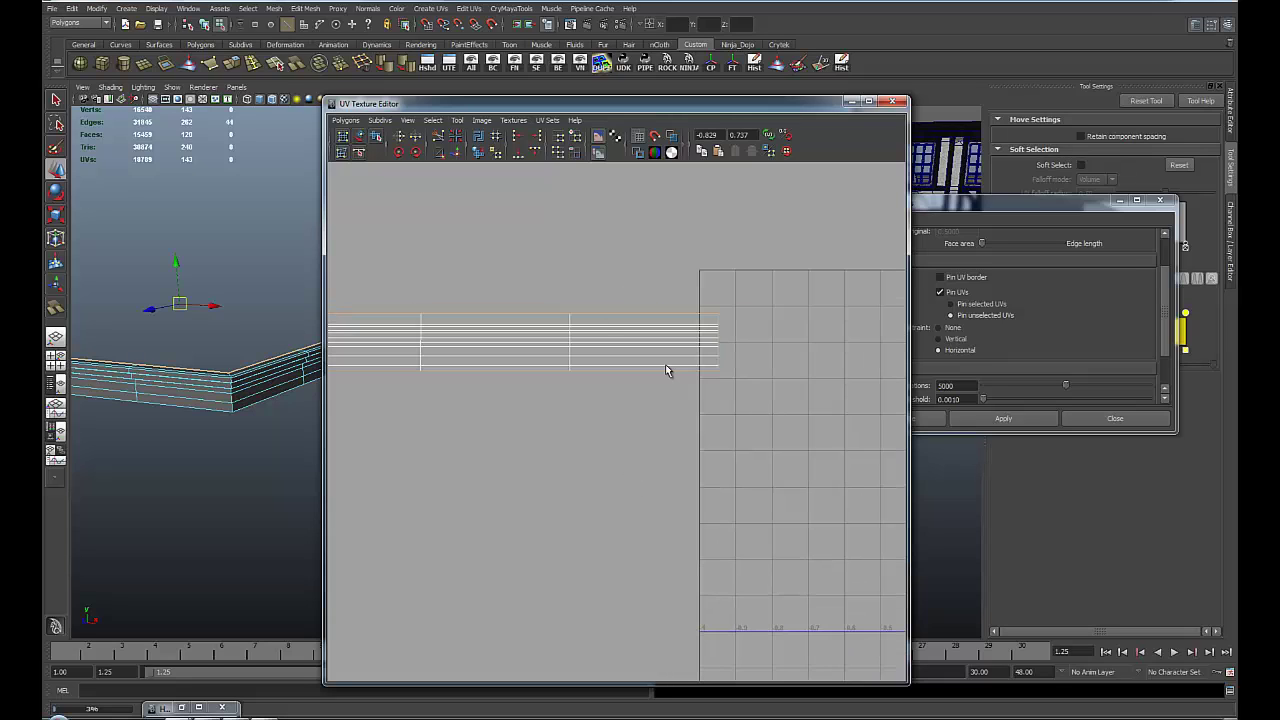
right_click_drag(542, 422, 516, 414, "alt")
middle_click_drag(557, 373, 631, 363, "alt")
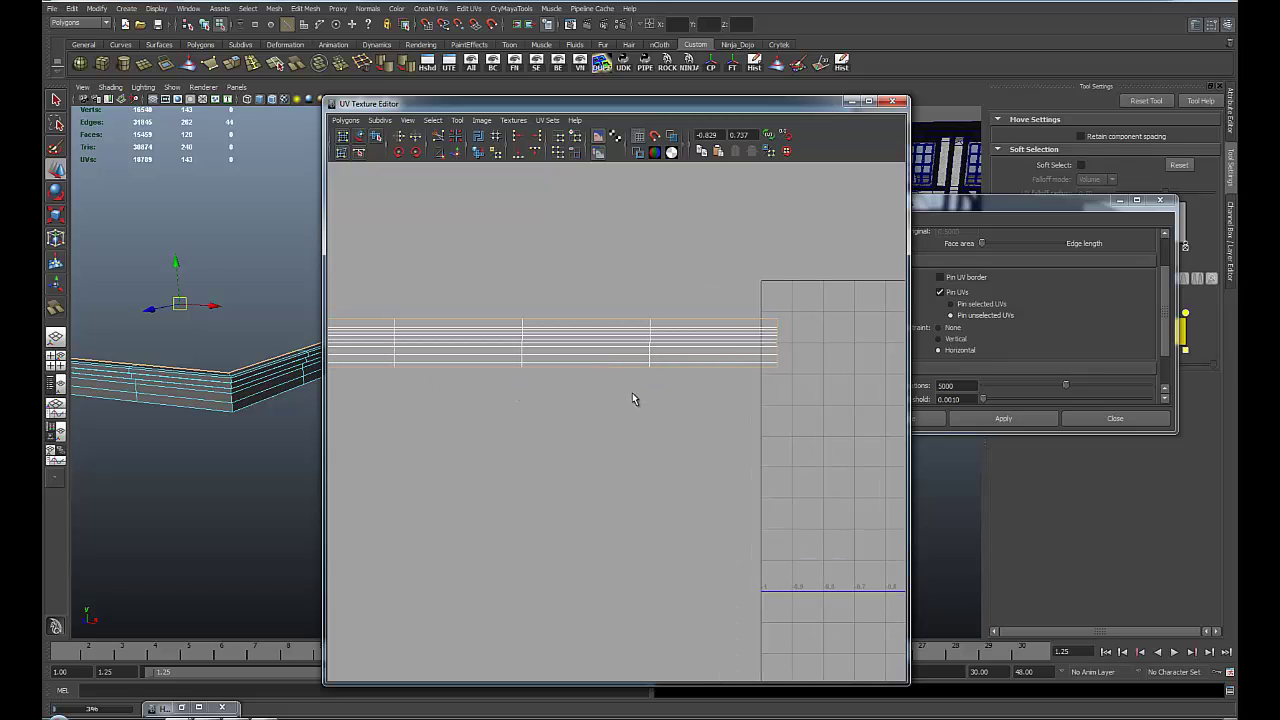
right_click_drag(632, 398, 673, 398, "ctrl")
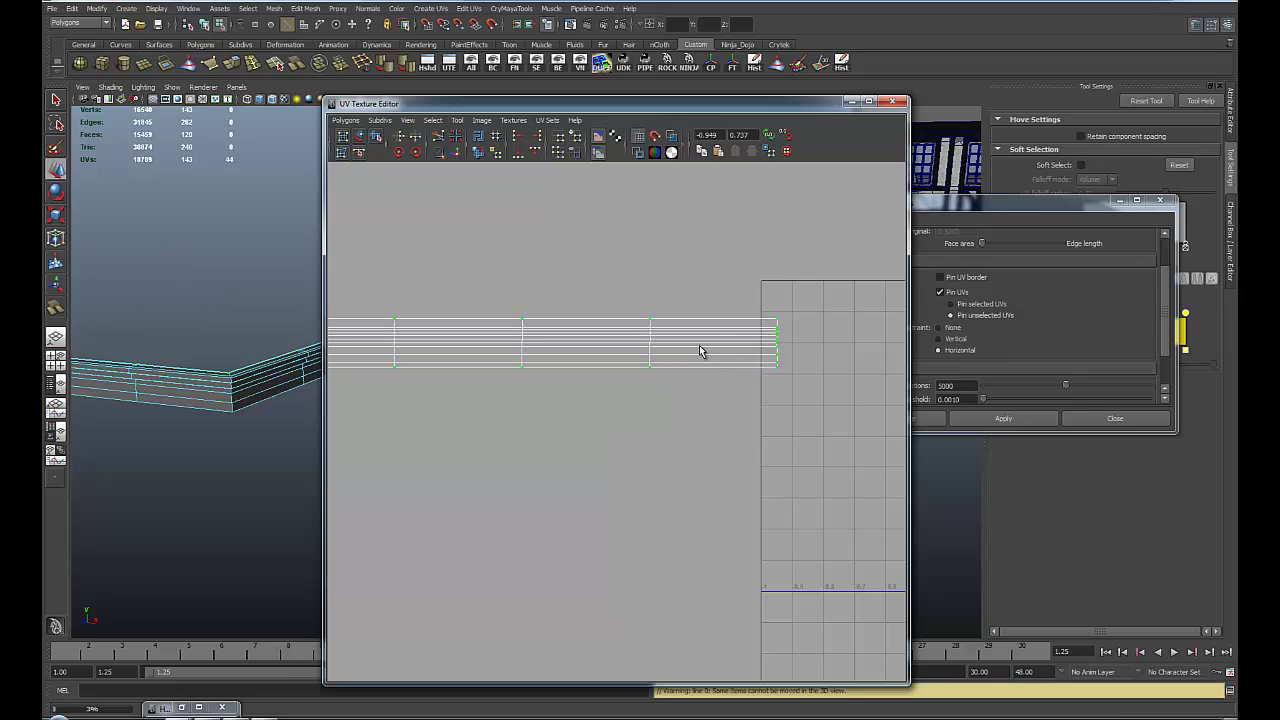
Step: Deselect the UVs at the strip's end by the UV grid and along its lower border
right_click_drag(700, 350, 702, 348)
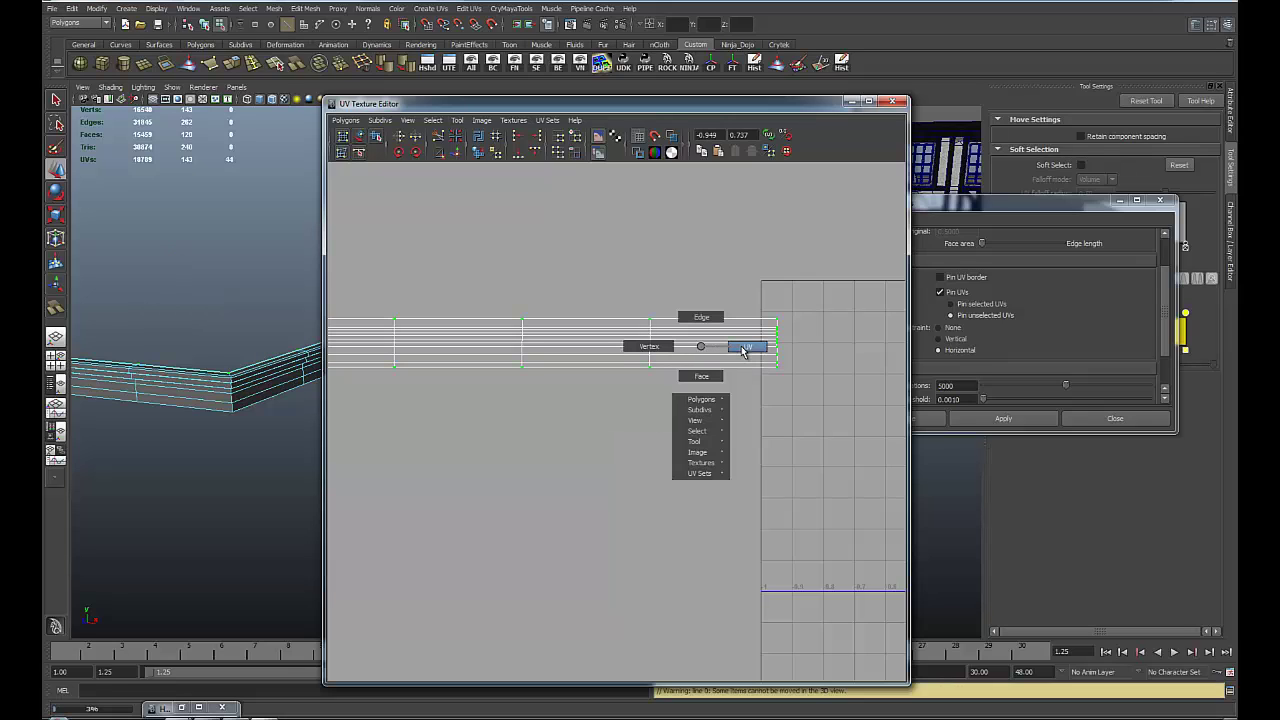
mouse_move(743, 350)
right_mouse_down()
mouse_move(714, 350)
mouse_move(754, 347)
right_mouse_up()
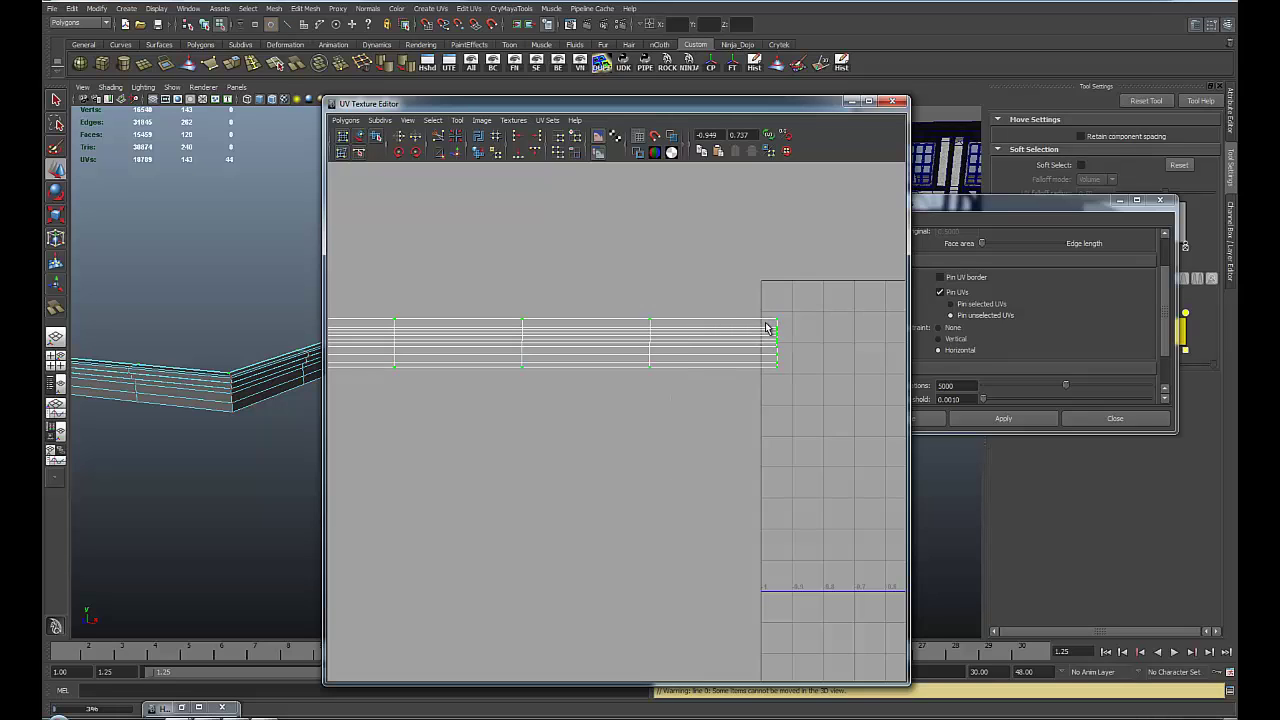
left_click_drag(765, 324, 802, 395, "ctrl")
right_click_drag(634, 516, 593, 407, "alt")
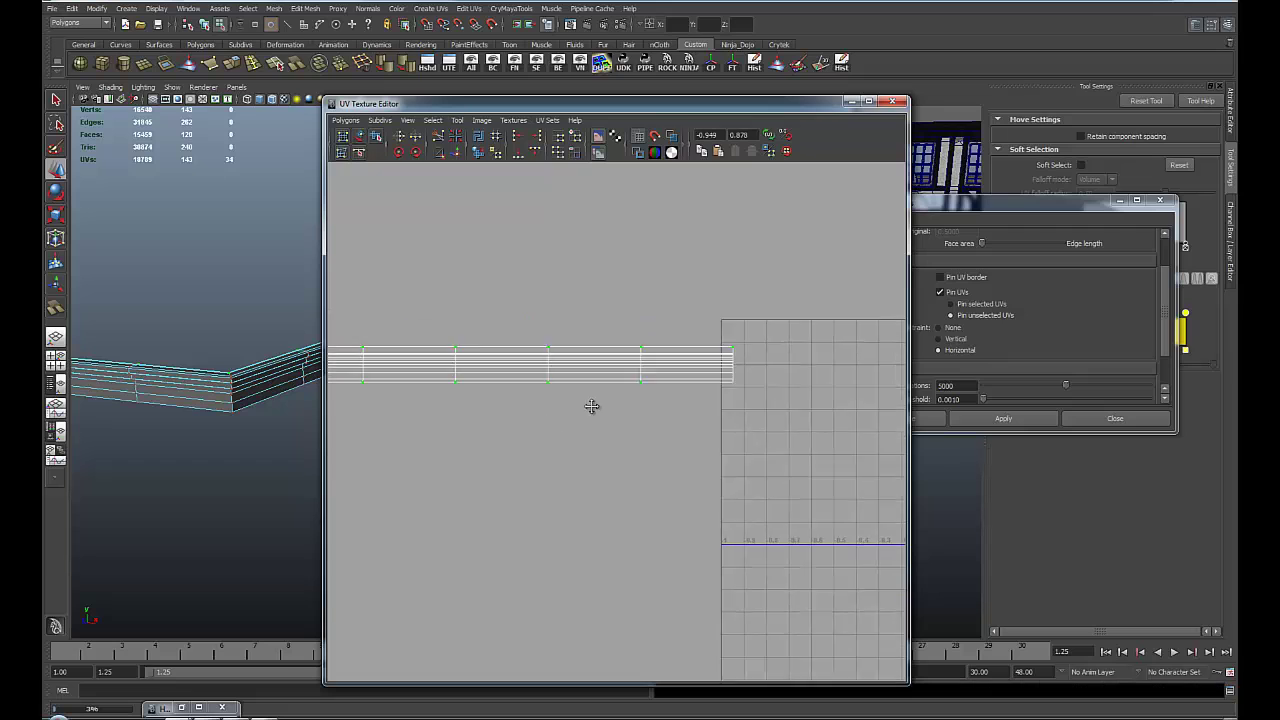
middle_click_drag(593, 407, 711, 378, "alt")
left_click_drag(365, 338, 364, 339, "ctrl")
right_click_drag(546, 480, 338, 355, "alt")
middle_click_drag(460, 391, 713, 371, "alt")
left_click_drag(765, 418, 381, 350, "ctrl")
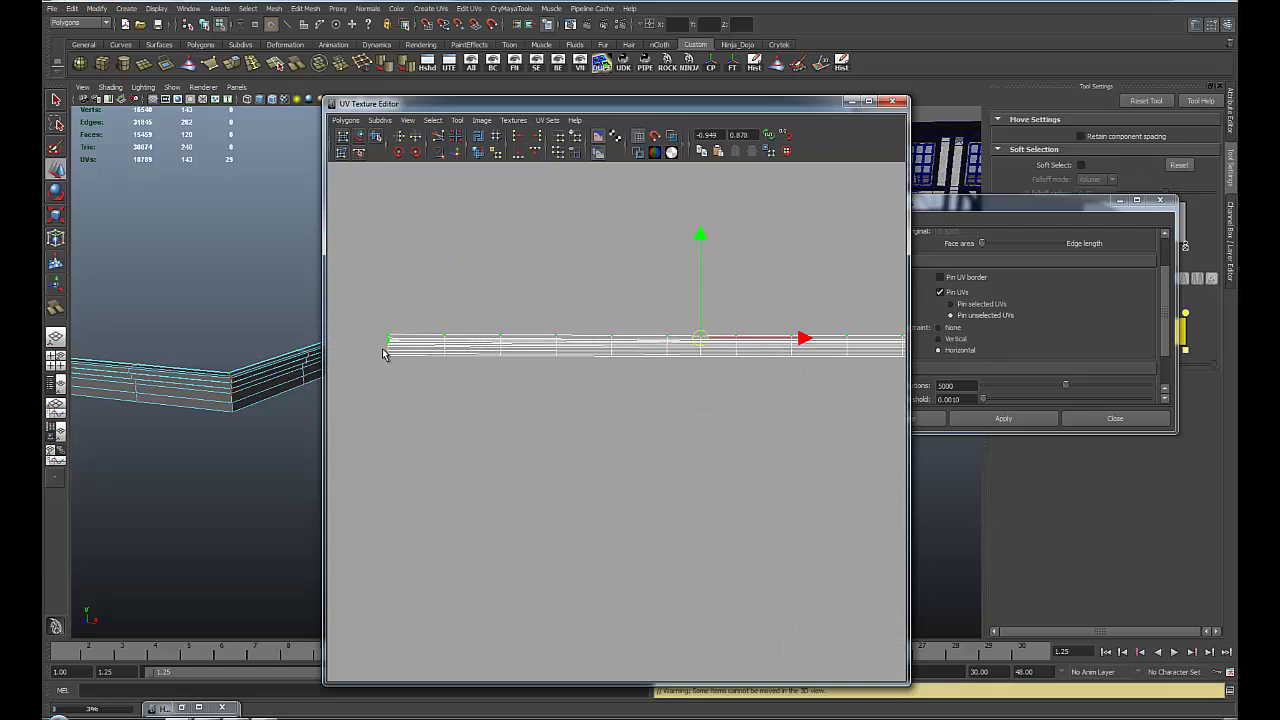
Step: Deselect the remaining UVs below the upper row at the strip's far end, and align the upper row to its maximum V
middle_click_drag(532, 372, 663, 398, "alt")
right_click_drag(645, 483, 732, 496, "alt")
middle_click_drag(542, 371, 666, 505, "alt")
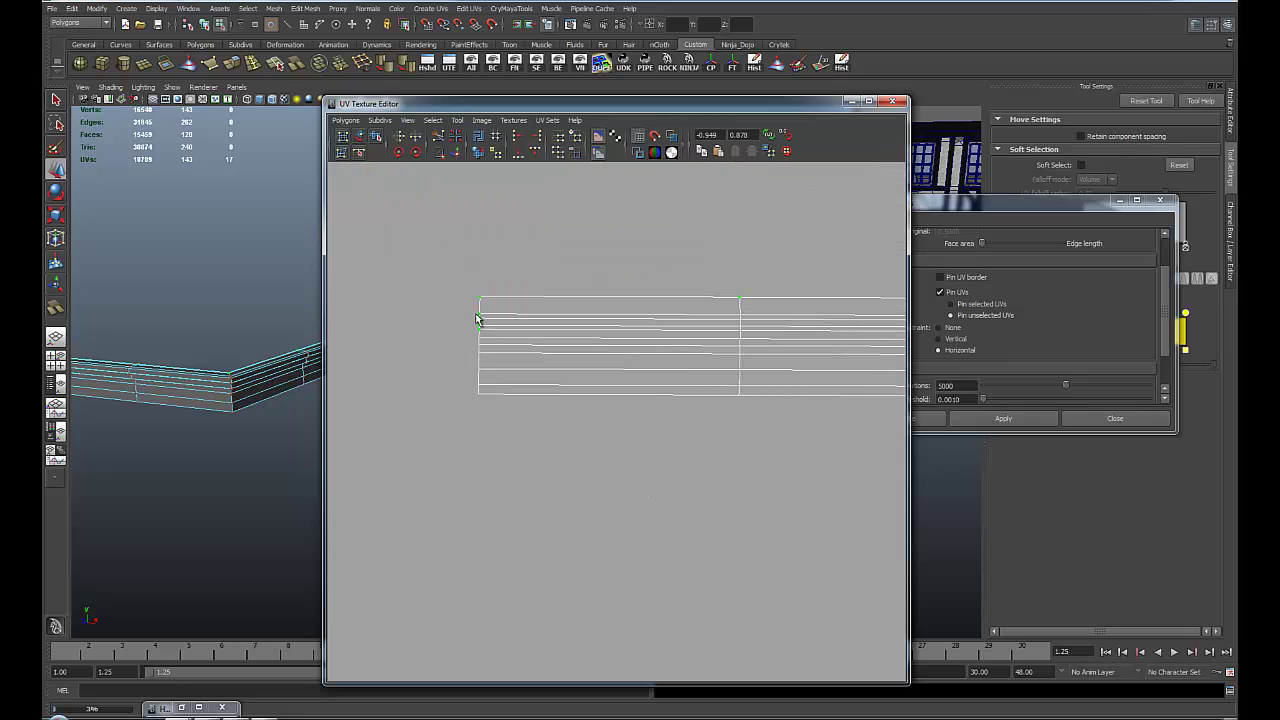
left_click_drag(489, 338, 491, 341, "ctrl")
right_click_drag(557, 332, 448, 332, "alt")
middle_click_drag(575, 334, 323, 341, "alt")
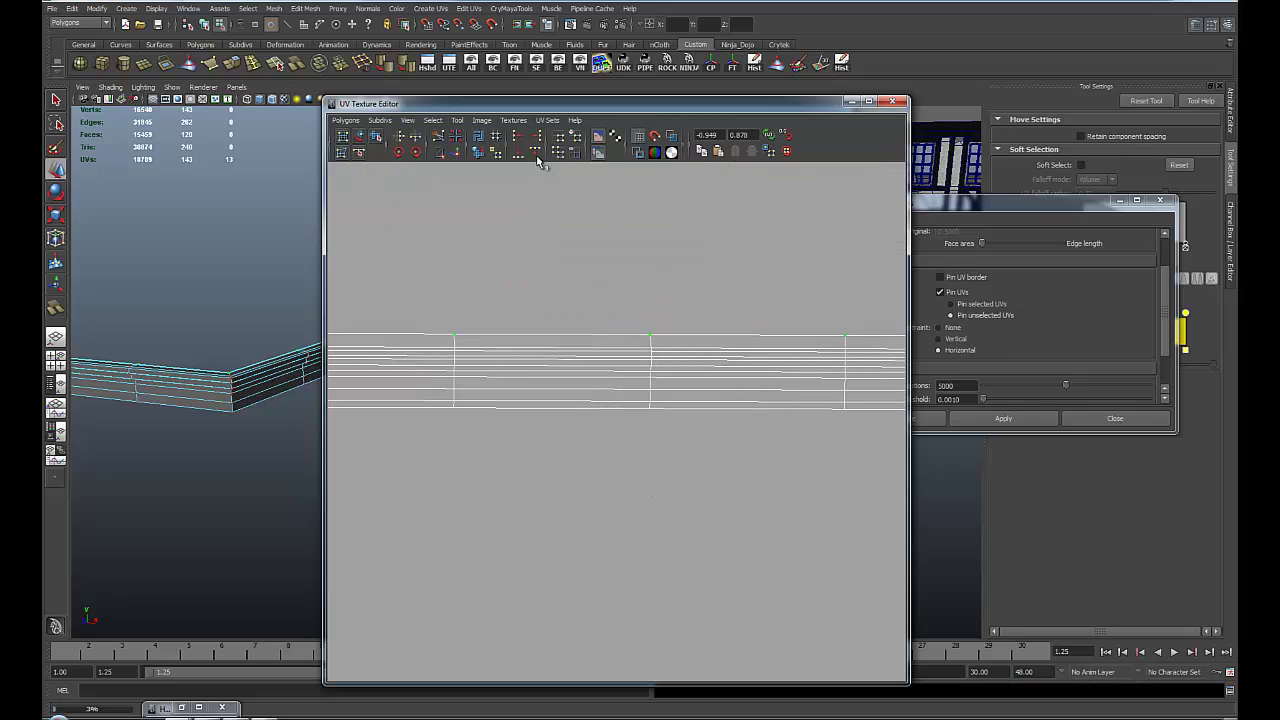
left_click(538, 152)
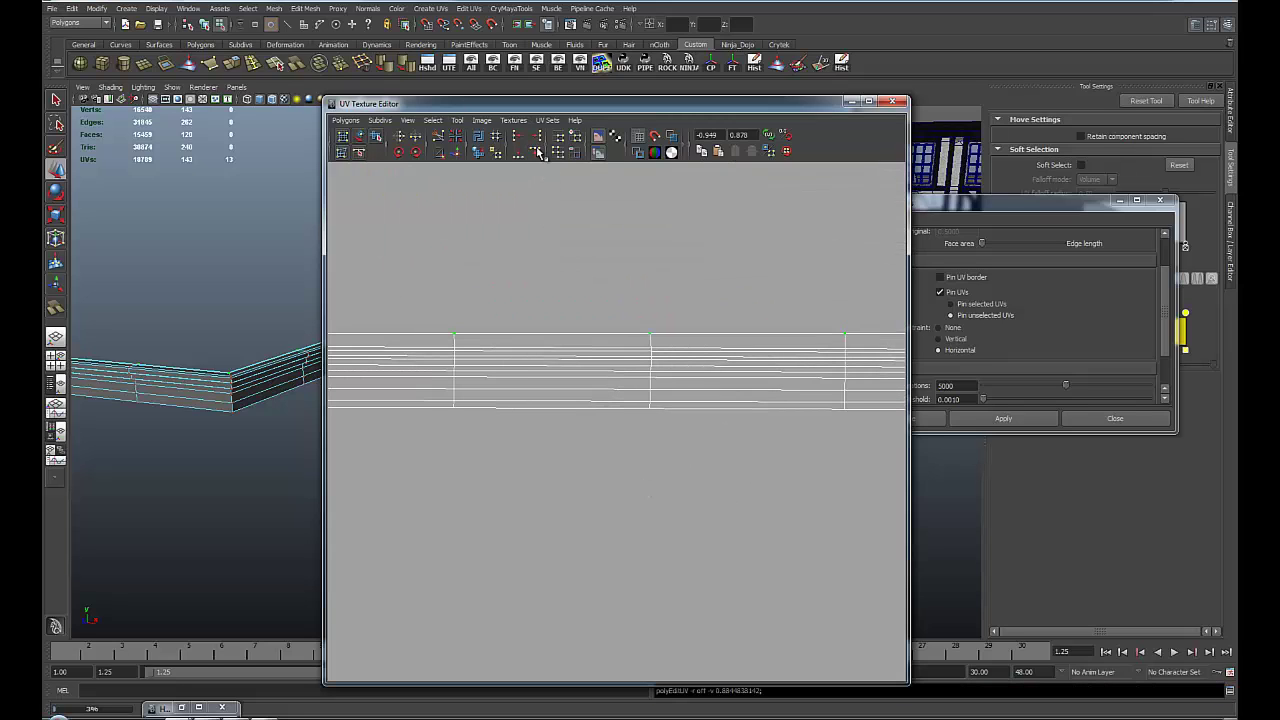
Step: Select the second and third edge loops down the strip, convert each to UVs, and align each row to its maximum V
right_click(502, 350)
left_click(504, 323)
right_click_drag(537, 349, 577, 369, "ctrl")
right_click_drag(672, 460, 546, 328, "alt")
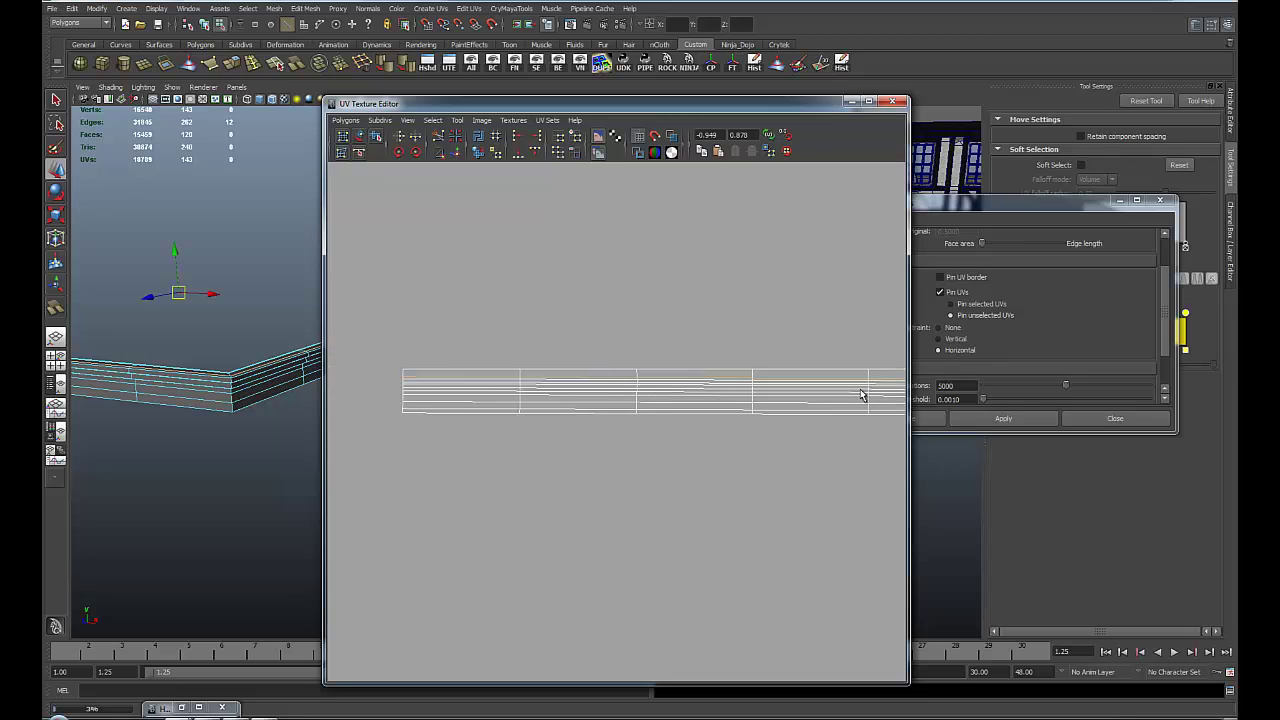
right_click_drag(861, 394, 711, 391, "alt")
middle_click_drag(746, 386, 623, 371, "alt")
right_click_drag(678, 395, 648, 353, "alt")
right_click_drag(665, 435, 569, 252, "alt")
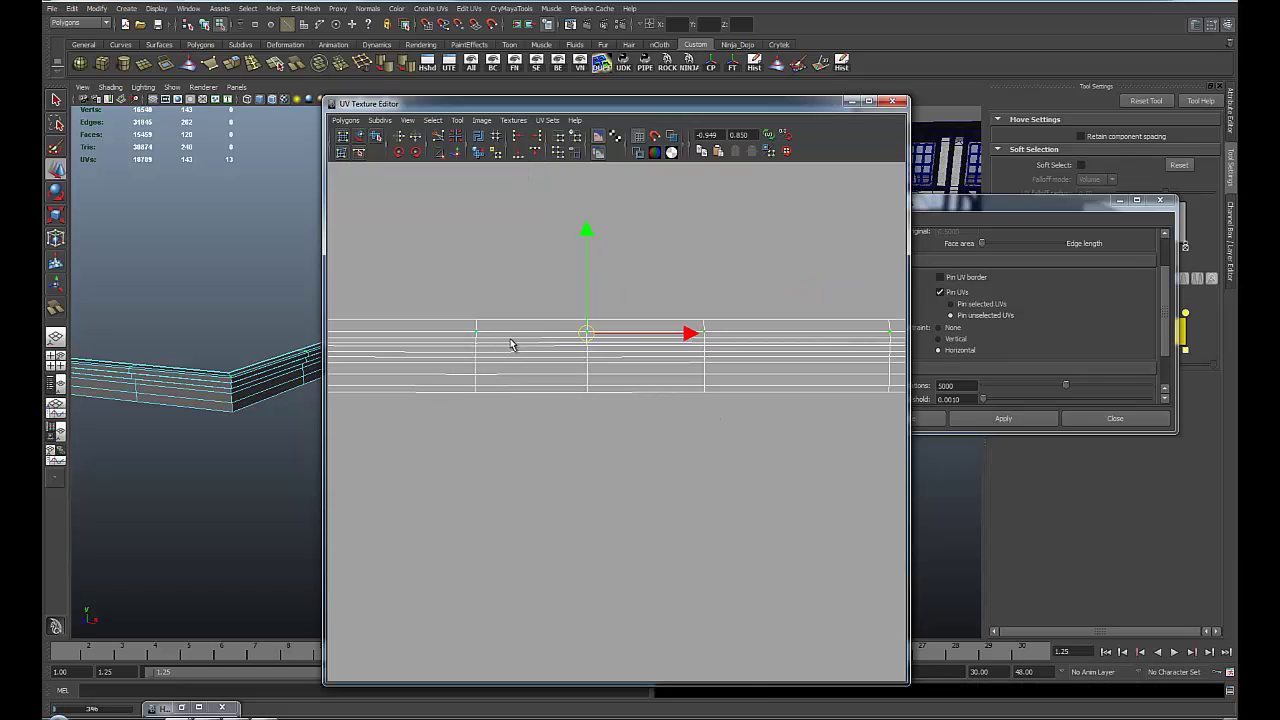
right_click_drag(537, 326, 620, 343)
right_click(570, 341)
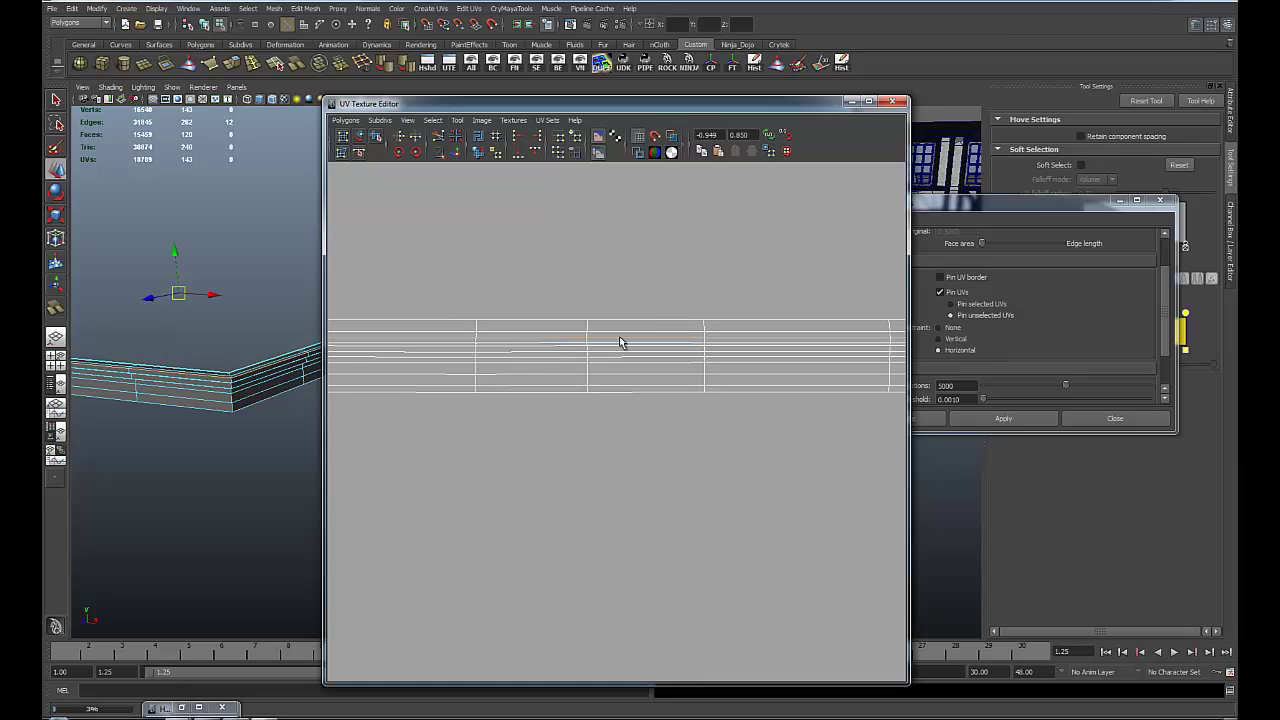
left_click(537, 153)
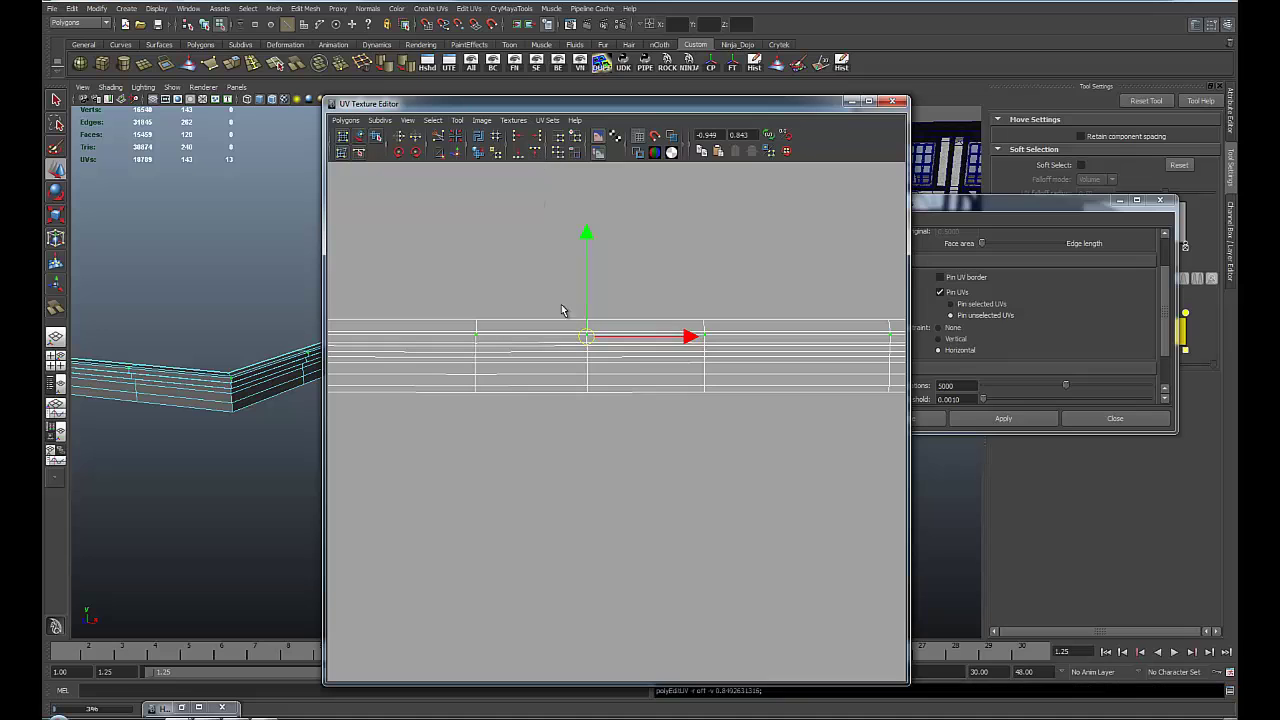
Step: Select the first interior column of UVs from the strip's end by the UV grid, and align it to its maximum U
right_click_drag(568, 441, 684, 552, "alt")
middle_click_drag(659, 280, 439, 313, "alt")
middle_click_drag(641, 349, 335, 338, "alt")
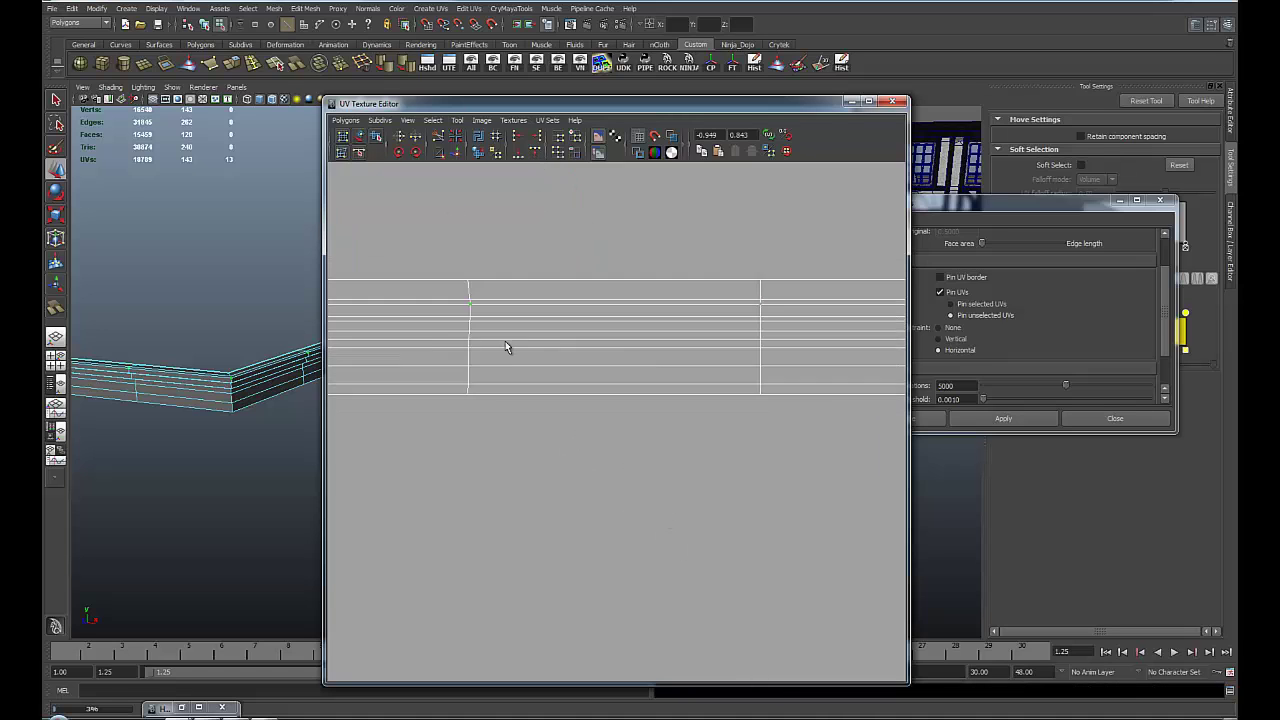
middle_click_drag(600, 345, 351, 322, "alt")
right_click_drag(723, 431, 620, 370, "alt")
middle_click_drag(637, 380, 331, 360, "alt")
middle_click_drag(445, 335, 589, 335, "alt")
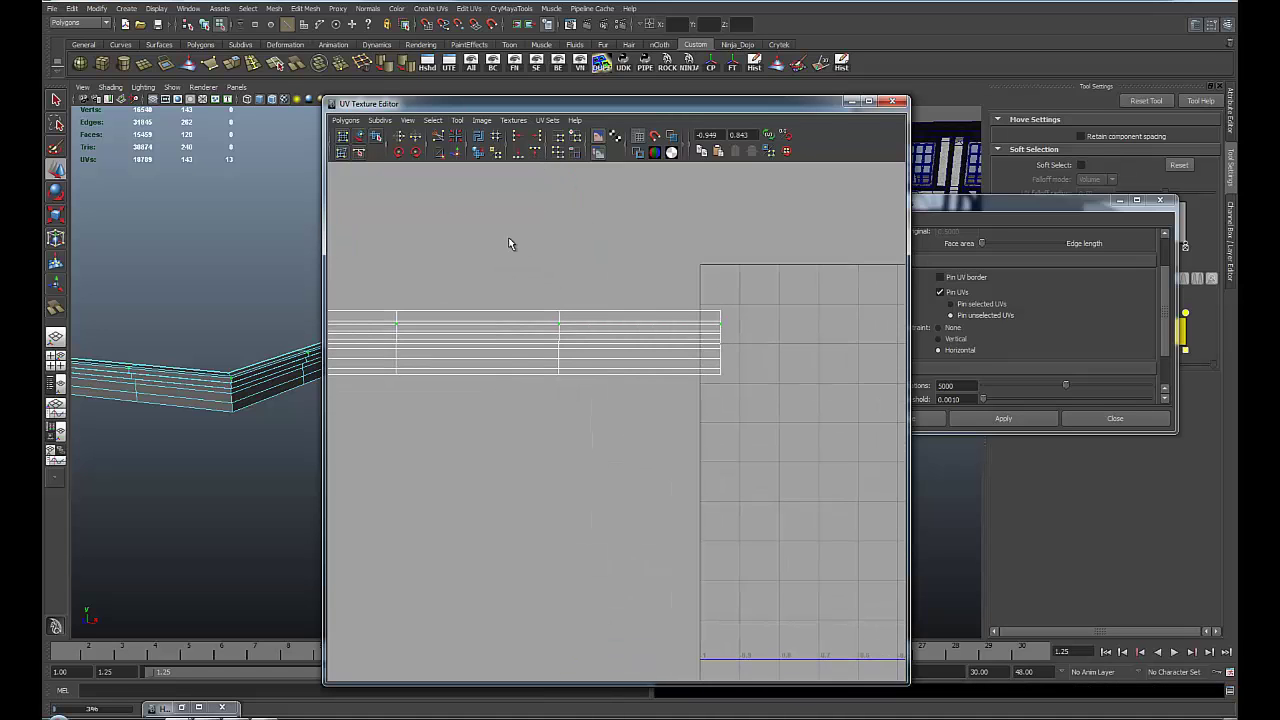
left_click_drag(584, 442, 585, 459)
right_click_drag(574, 330, 625, 333)
left_click_drag(506, 252, 600, 462)
left_click(541, 134)
Step: Align the second interior column of UVs from that same end of the strip to its maximum U
right_click_drag(514, 421, 424, 322, "alt")
middle_click_drag(424, 322, 539, 314, "alt")
left_click_drag(539, 314, 585, 382)
left_click(540, 135)
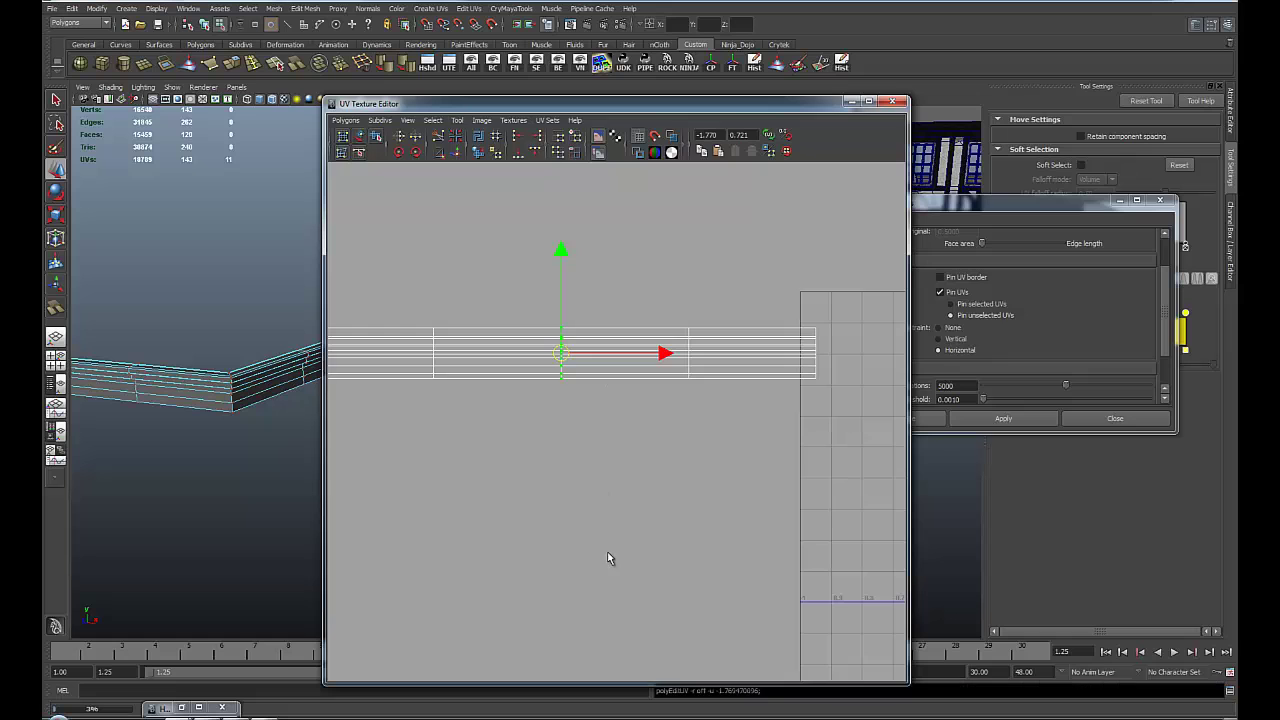
right_click_drag(609, 557, 554, 360, "alt")
middle_click_drag(554, 360, 587, 339, "alt")
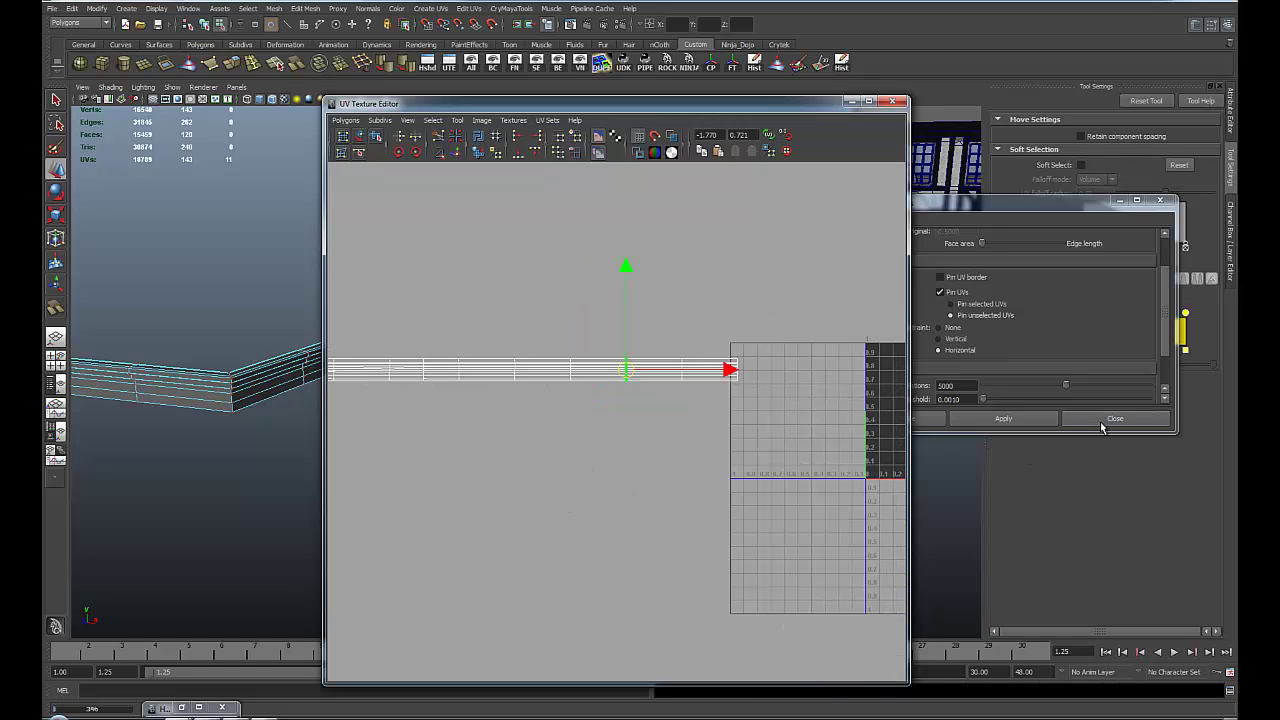
Step: Close the Unfold UVs options, minimize the UV Texture Editor, and return the trim to object mode, viewed at its mitred corner
left_click(1101, 419)
right_click_drag(543, 486, 577, 344, "alt")
left_click(847, 102)
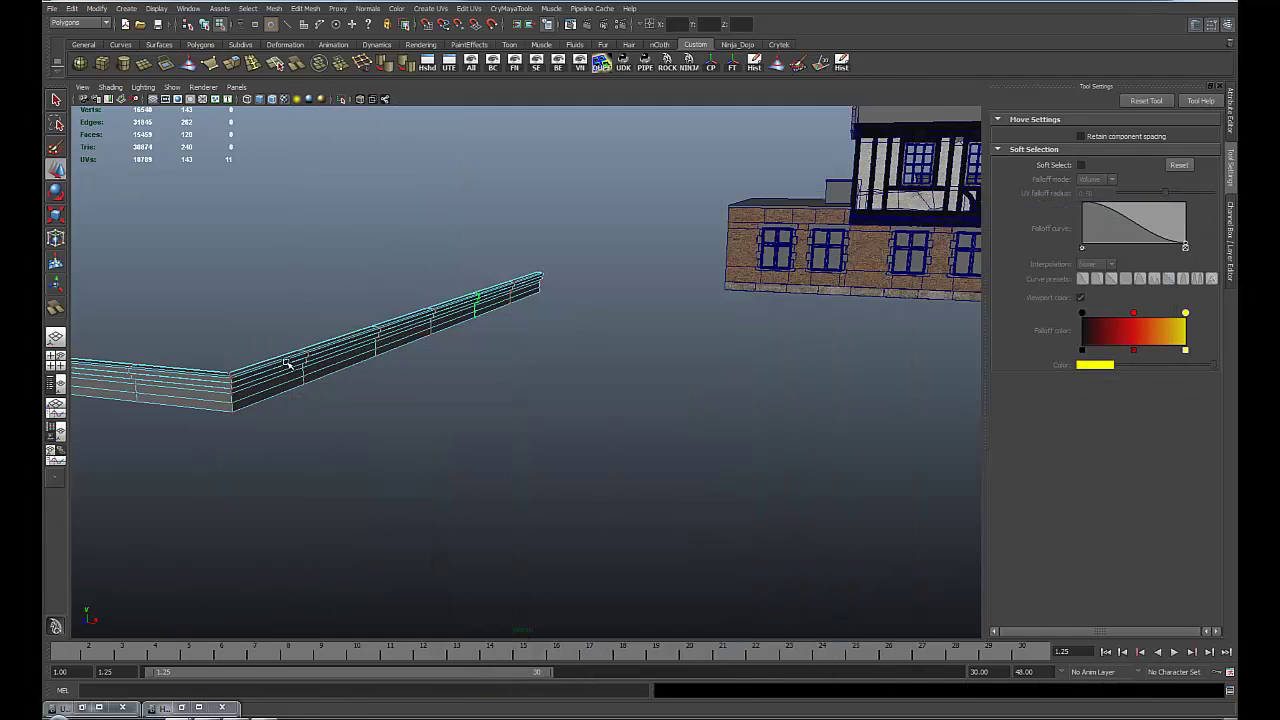
left_click_drag(289, 363, 500, 430, "alt")
right_click_drag(500, 430, 438, 407, "alt")
key("F8")
left_click_drag(438, 407, 551, 385, "alt")
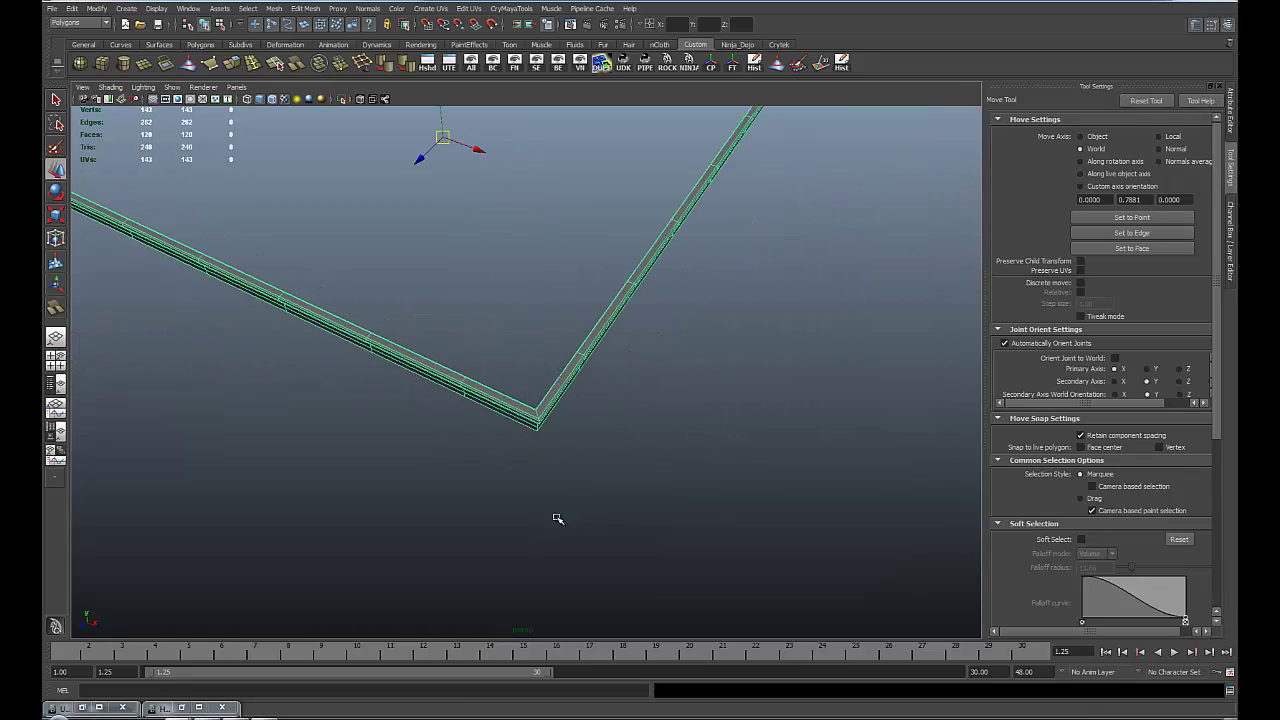
Step: Select the finished trim band on the building and frame it above the front entrance
right_click_drag(558, 431, 500, 354, "alt")
left_click_drag(500, 354, 409, 377, "alt")
middle_click_drag(409, 377, 300, 380, "alt")
left_click(628, 285)
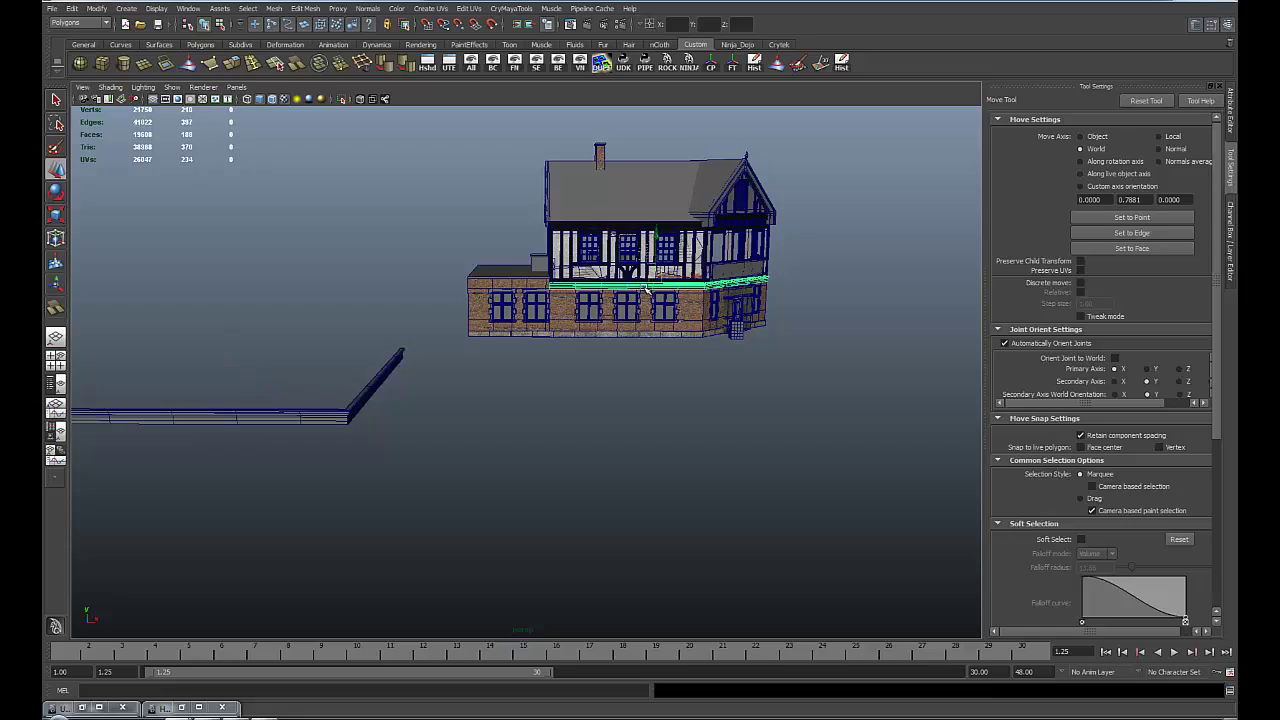
left_click_drag(686, 296, 649, 316, "alt")
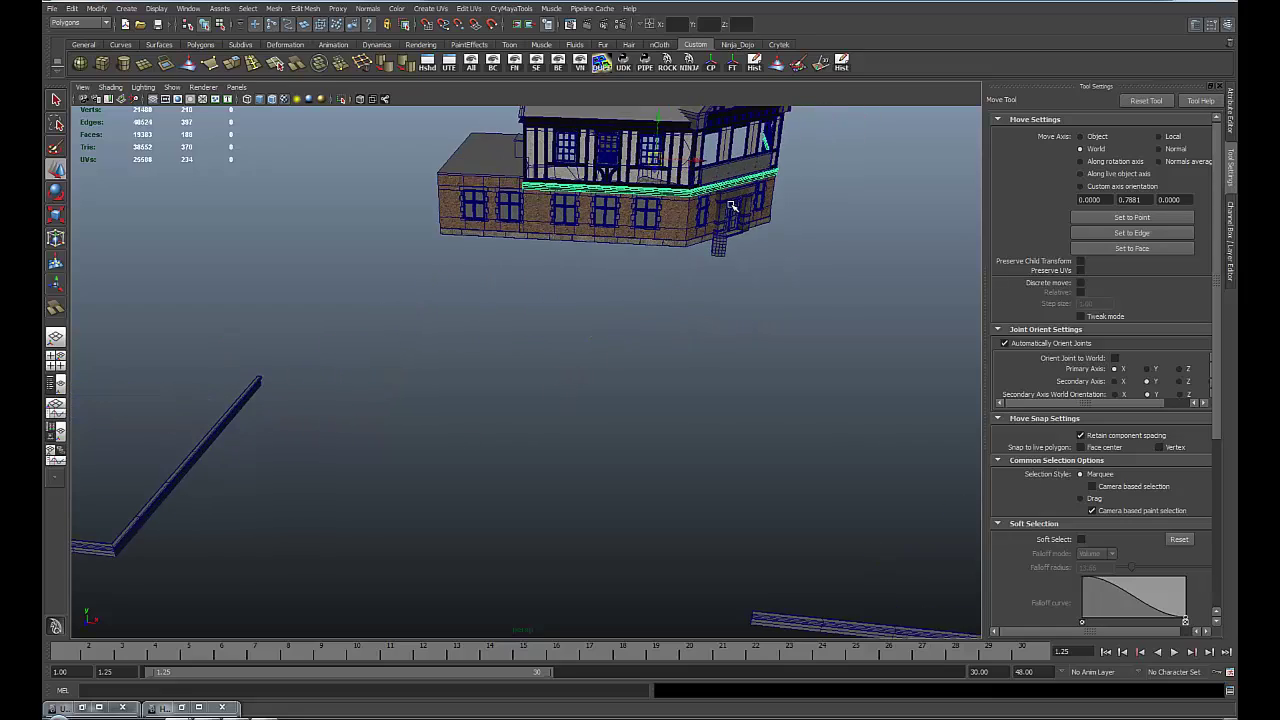
key("f")
left_click_drag(647, 428, 565, 478, "alt")
middle_click_drag(565, 478, 583, 369, "alt")
right_click_drag(583, 369, 605, 390, "alt")
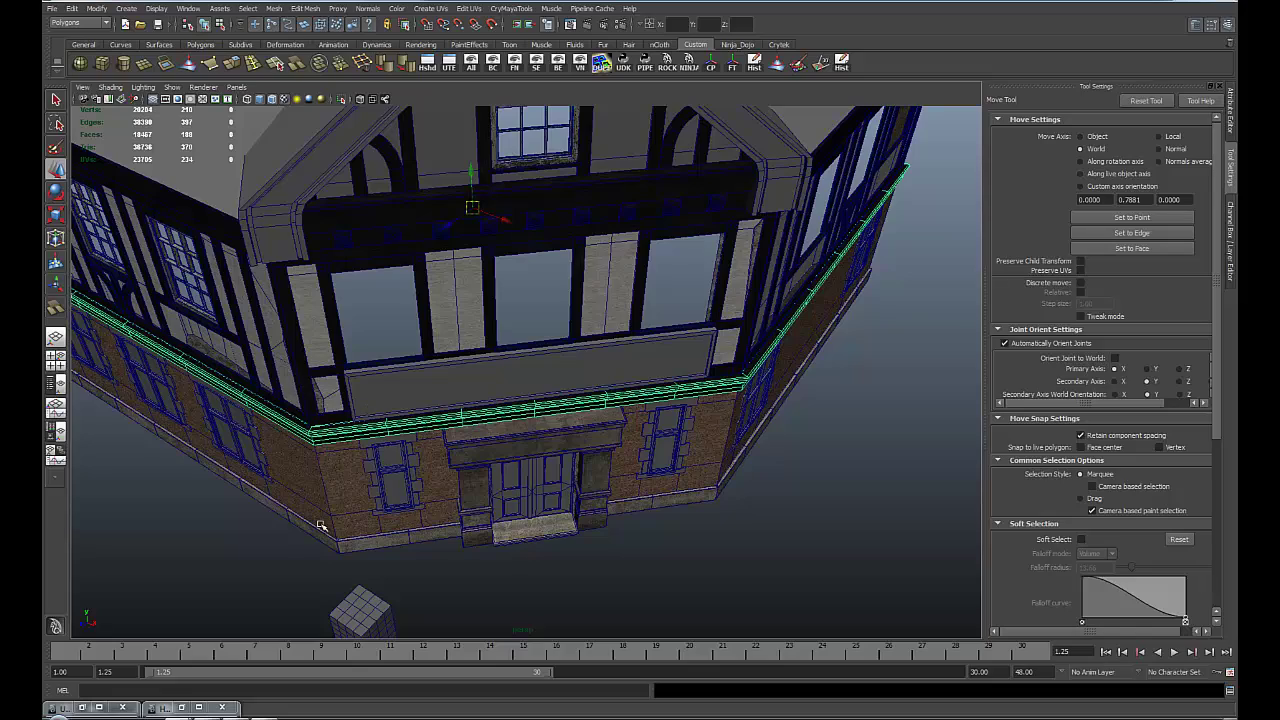
Step: Examine how the selected trim runs along the building's side and front walls and around the corners
right_click_drag(405, 540, 312, 431, "alt")
middle_click_drag(312, 431, 540, 423, "alt")
left_click_drag(540, 423, 451, 420, "alt")
right_click_drag(451, 420, 410, 400, "alt")
middle_click_drag(410, 400, 695, 324, "alt")
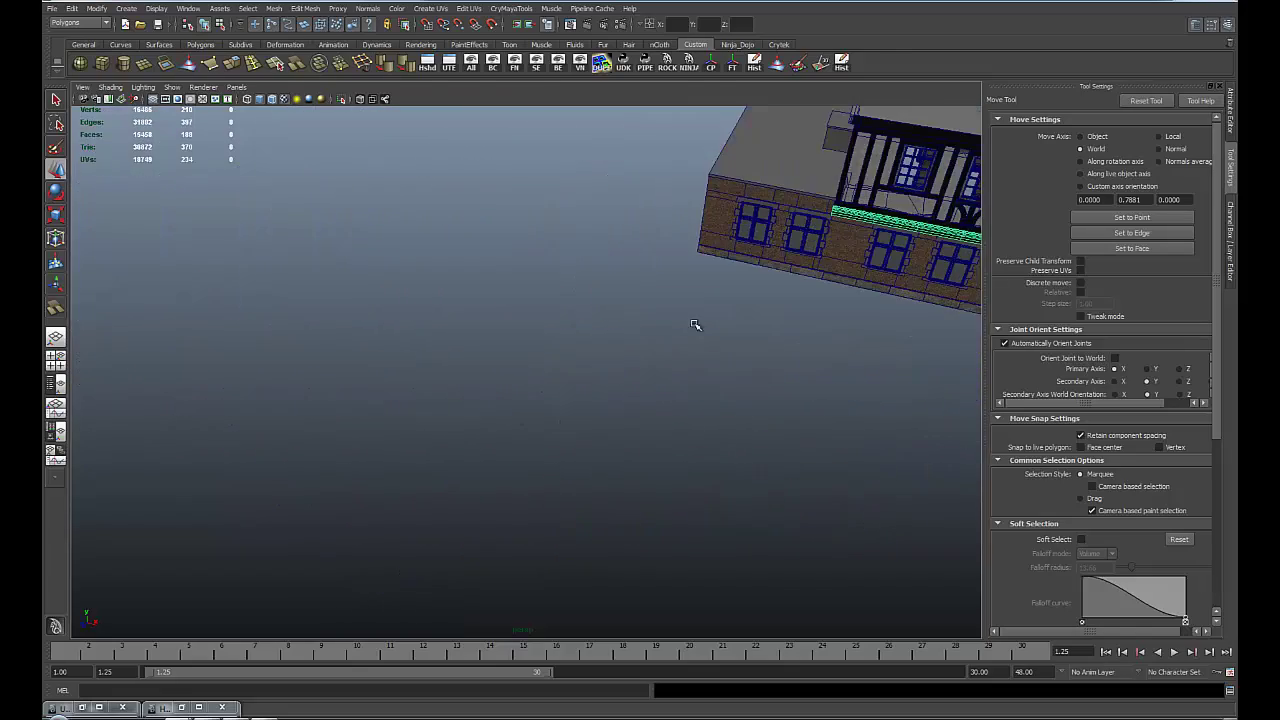
right_click_drag(695, 325, 326, 354, "alt")
left_click_drag(326, 354, 449, 351, "alt")
right_click_drag(449, 351, 520, 514, "alt")
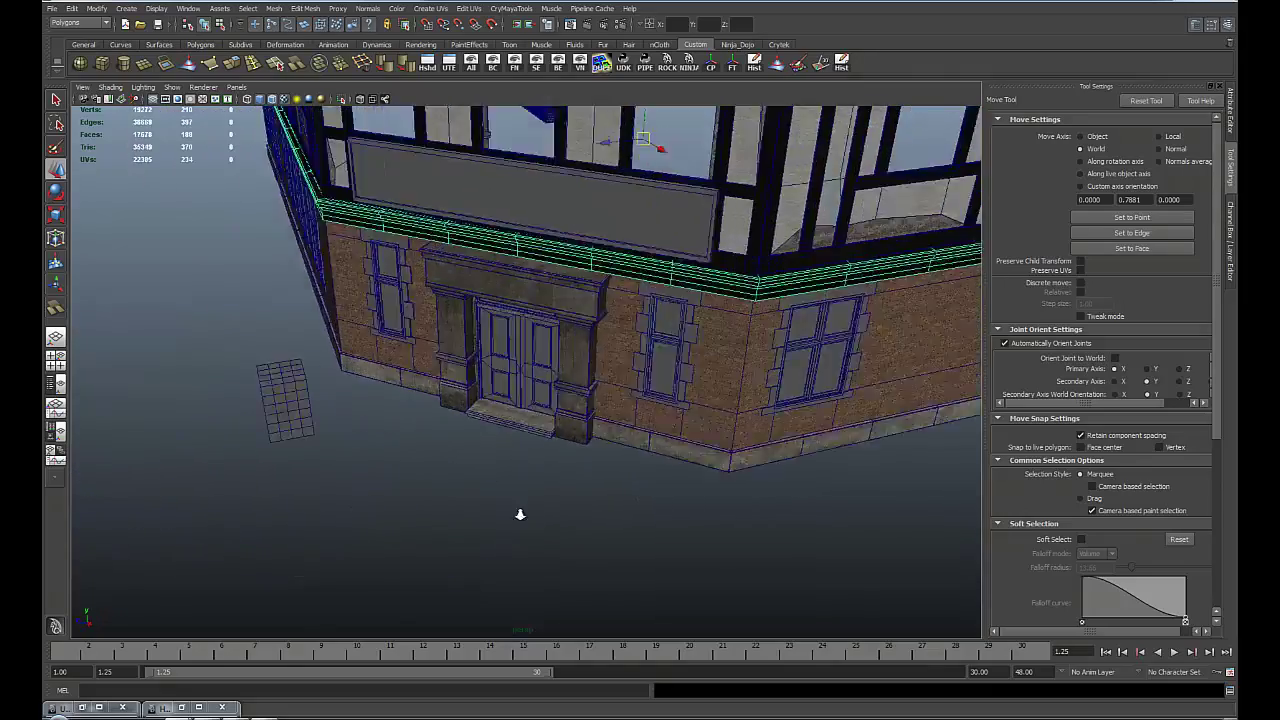
Step: Select the stone door surround at the building's front entrance
left_click_drag(520, 514, 432, 381, "alt")
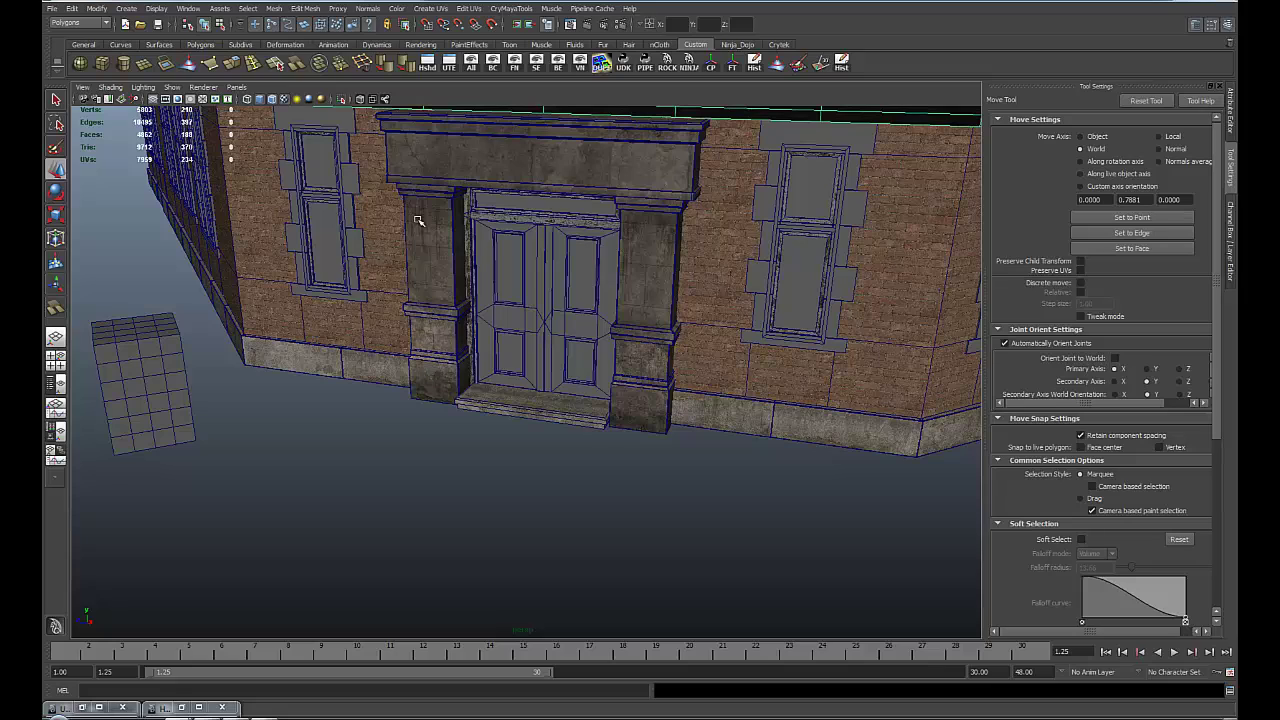
left_click_drag(424, 262, 443, 214, "alt")
left_click(445, 214)
middle_click_drag(445, 214, 452, 314, "alt")
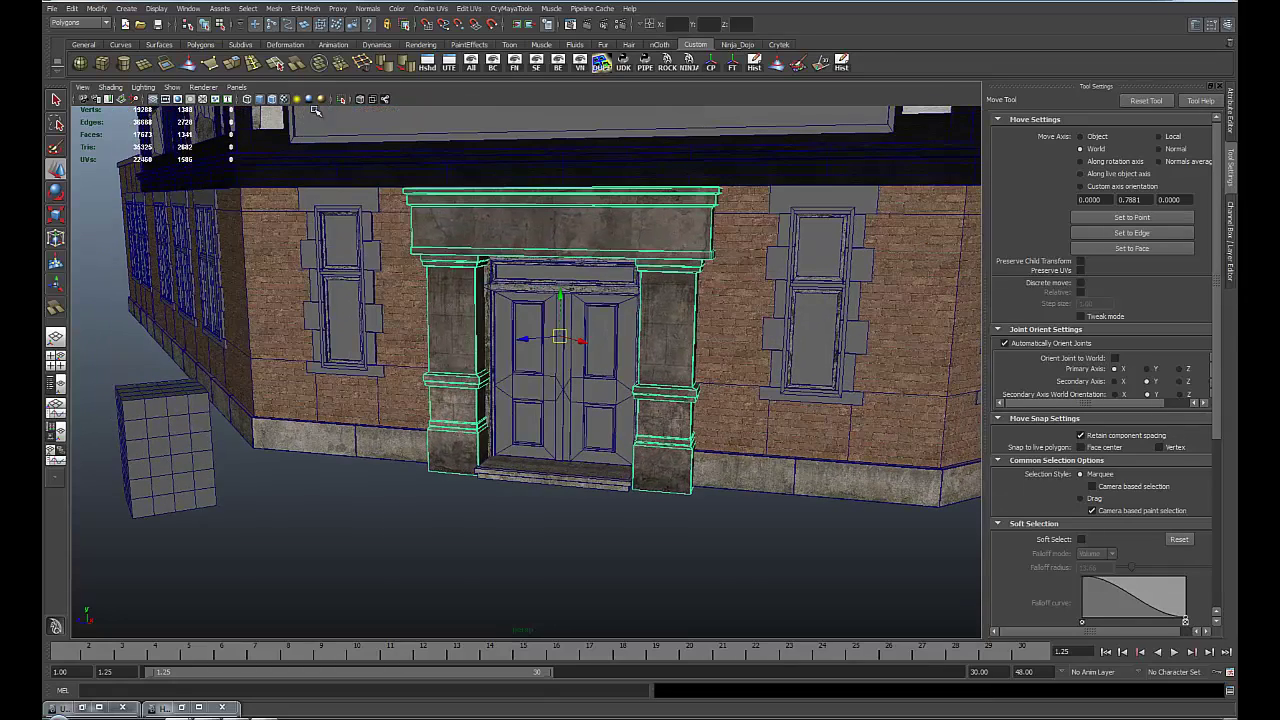
Step: Switch to the reference photo of The Bridge Inn and examine its stone doorway up close
left_click(265, 716)
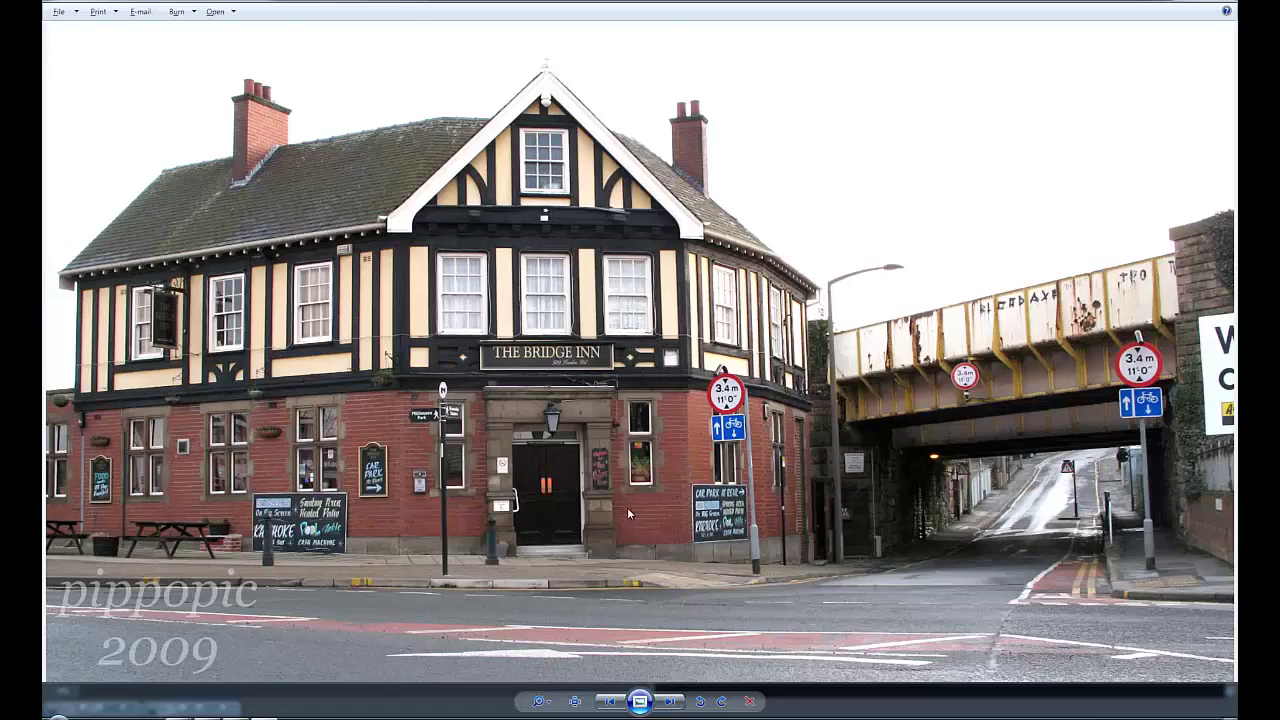
scroll(540, 492, "up", 6)
left_click_drag(408, 241, 394, 214)
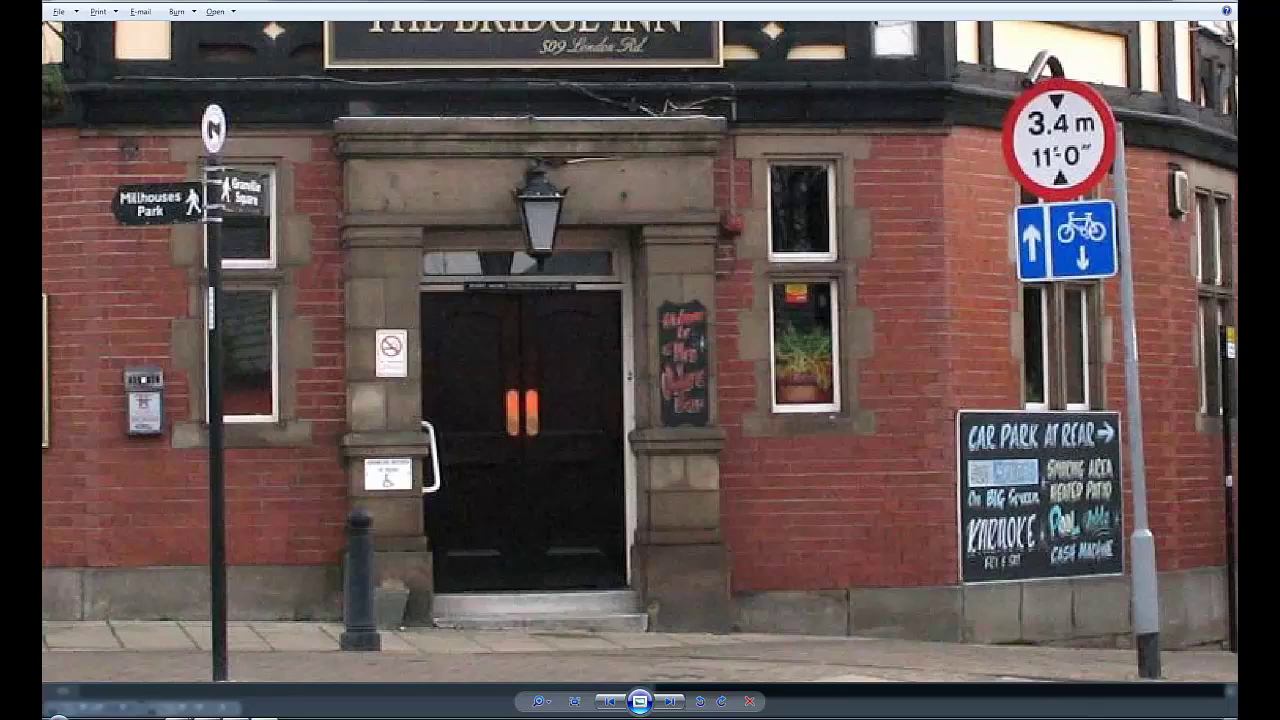
Step: Switch to Marmoset Toolbag and examine the textured stone door surround's lintel and columns from several angles
left_click(234, 660)
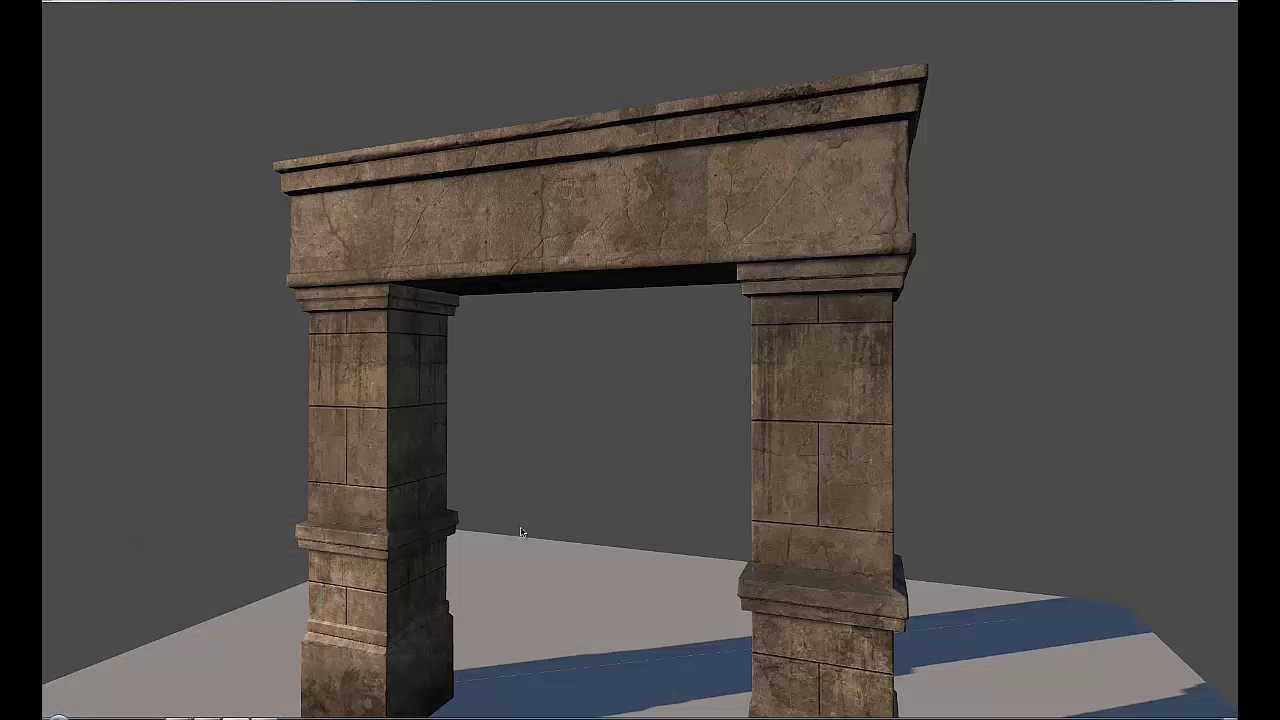
left_click_drag(521, 532, 467, 511)
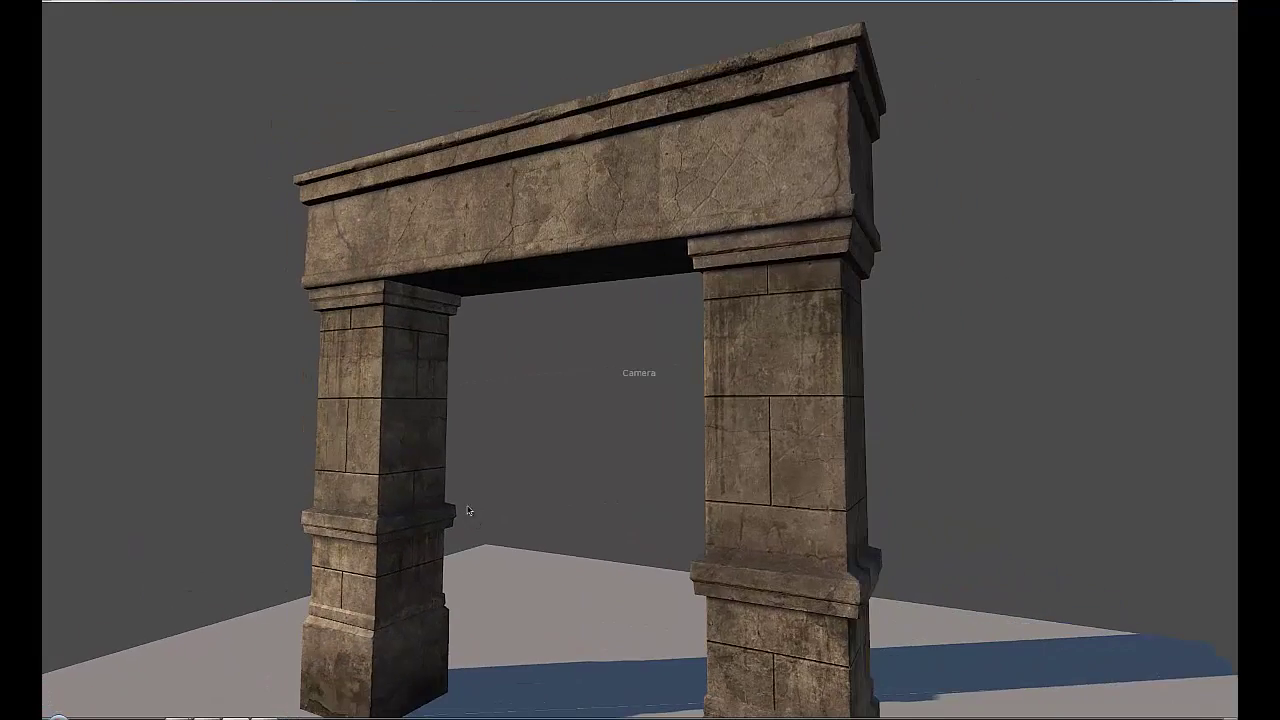
middle_click_drag(467, 511, 449, 471)
right_click_drag(449, 471, 465, 490)
left_click_drag(465, 490, 508, 500)
middle_click_drag(508, 500, 398, 428)
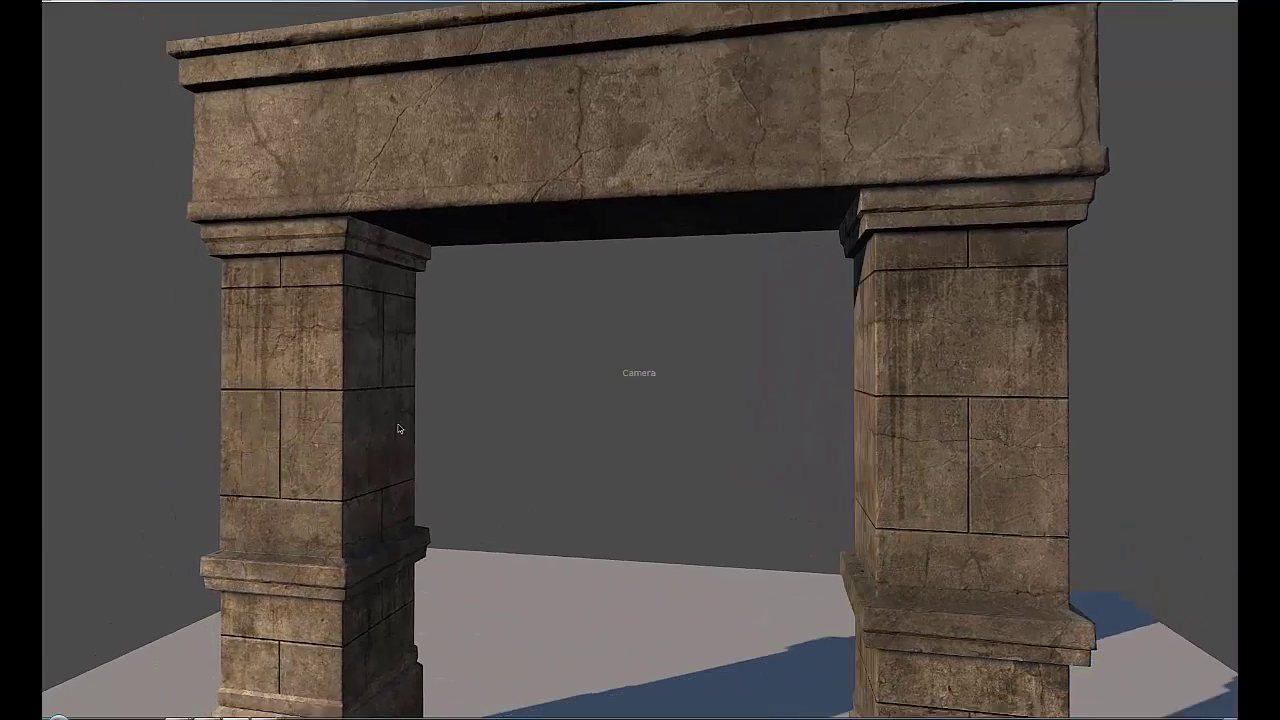
left_click_drag(398, 429, 223, 74)
left_click_drag(726, 257, 524, 234)
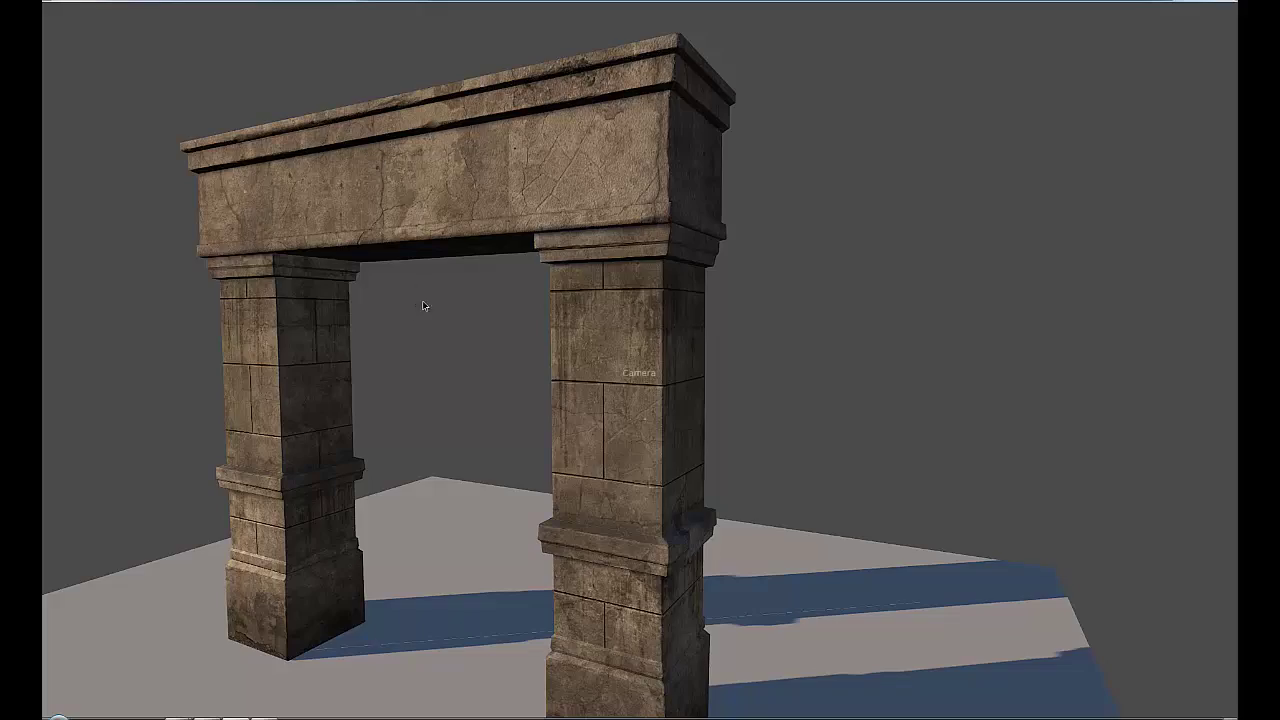
left_click_drag(423, 306, 530, 278)
Step: Switch back to Maya and examine the selected door surround's columns and mouldings
mouse_move(187, 716)
left_click(226, 692)
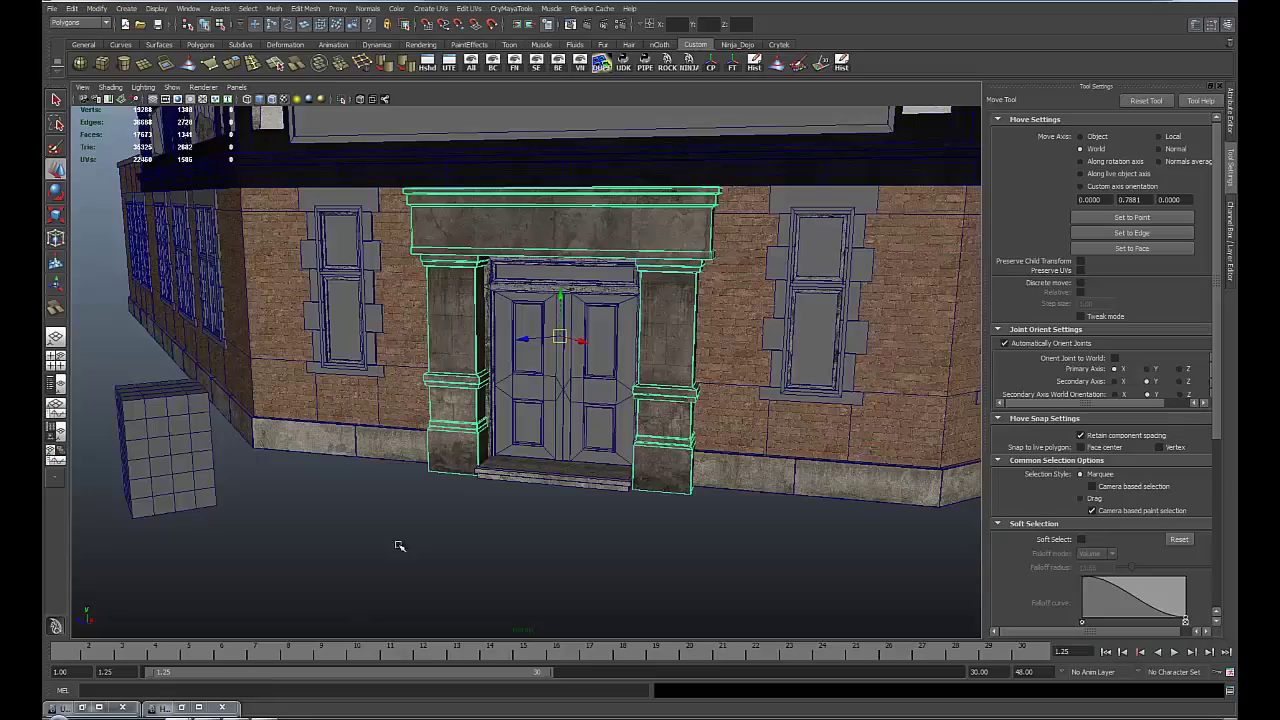
right_click_drag(432, 407, 478, 425, "alt")
mouse_move(478, 425)
left_mouse_down("alt")
mouse_move(488, 437)
mouse_move(606, 443)
mouse_move(420, 506)
mouse_move(486, 563)
mouse_move(409, 243)
mouse_move(363, 334)
mouse_move(409, 357)
mouse_move(417, 346)
mouse_move(426, 380)
mouse_move(480, 406)
left_mouse_up("alt")
right_click_drag(480, 406, 613, 509, "alt")
left_click_drag(613, 509, 410, 400, "alt")
right_click_drag(411, 400, 334, 374, "alt")
middle_click_drag(334, 374, 351, 325, "alt")
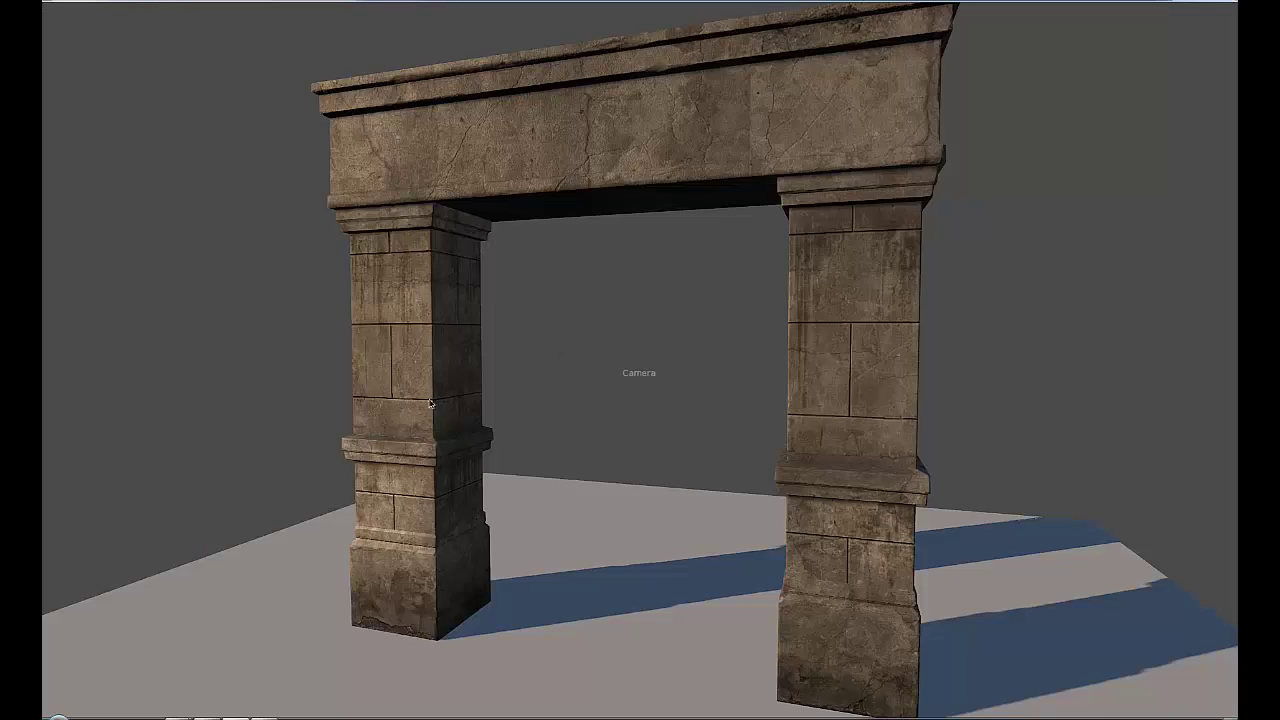
Step: In Marmoset Toolbag, view the door surround's columns up close and set the sky rotation to 297.59
left_click_drag(634, 366, 603, 438)
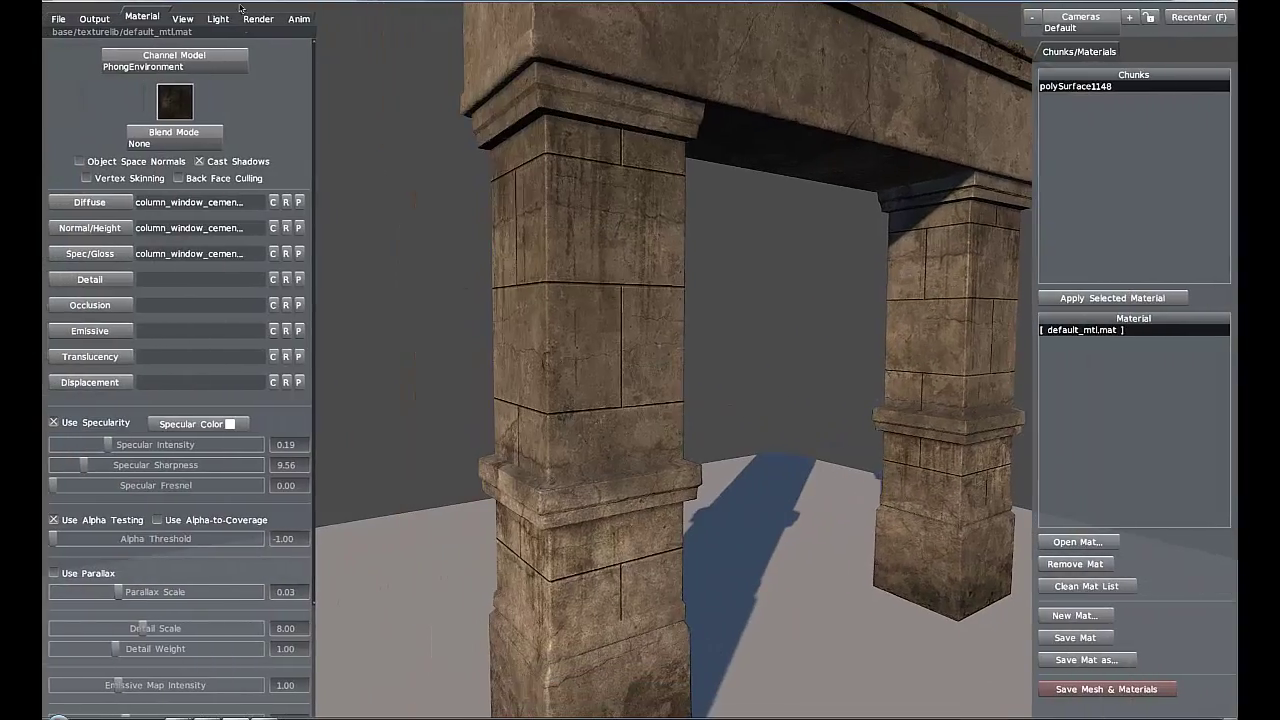
left_click(219, 18)
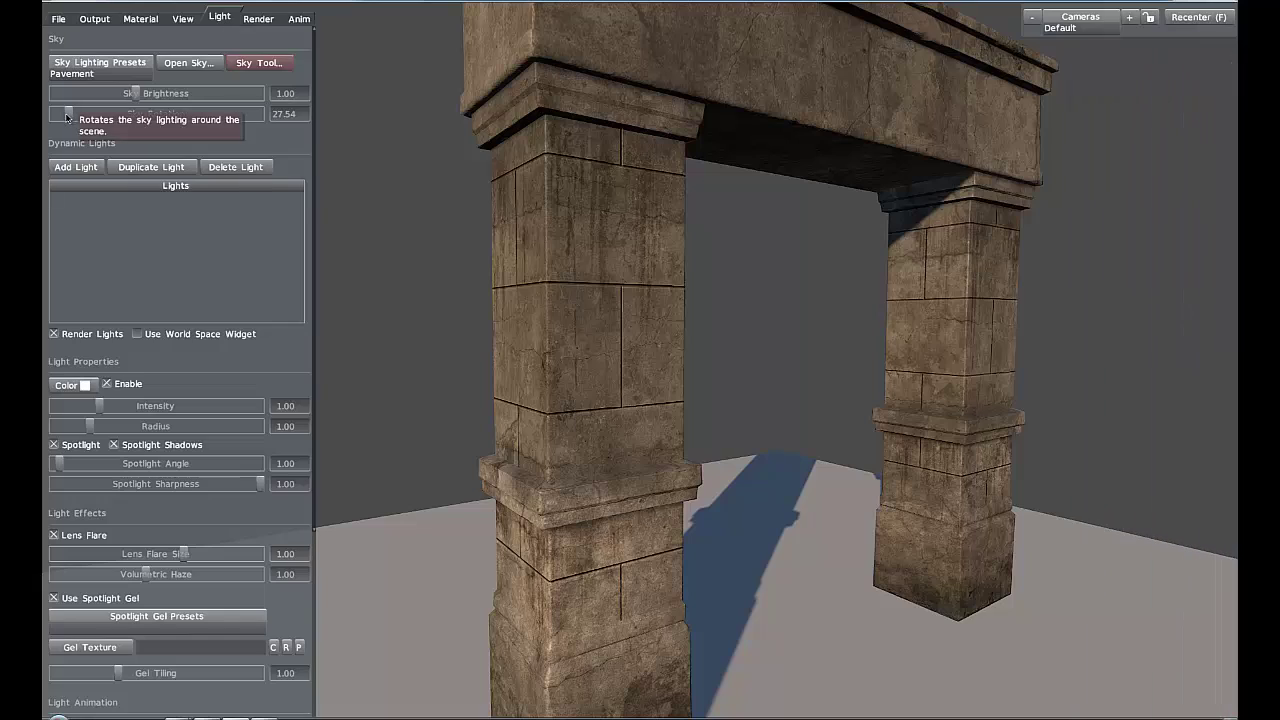
left_click_drag(68, 113, 223, 94)
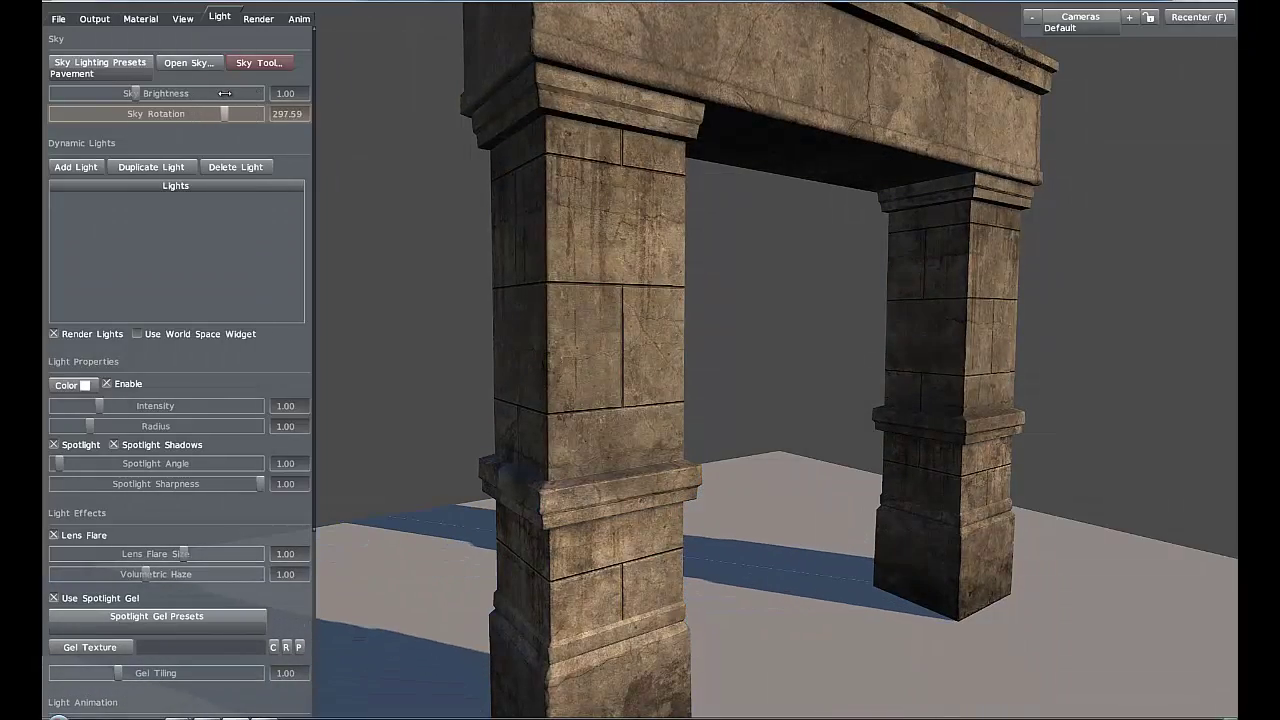
Step: Examine the relit door surround from a distance and from the front, checking how the stone texture runs across it
scroll(540, 275, "down", 5)
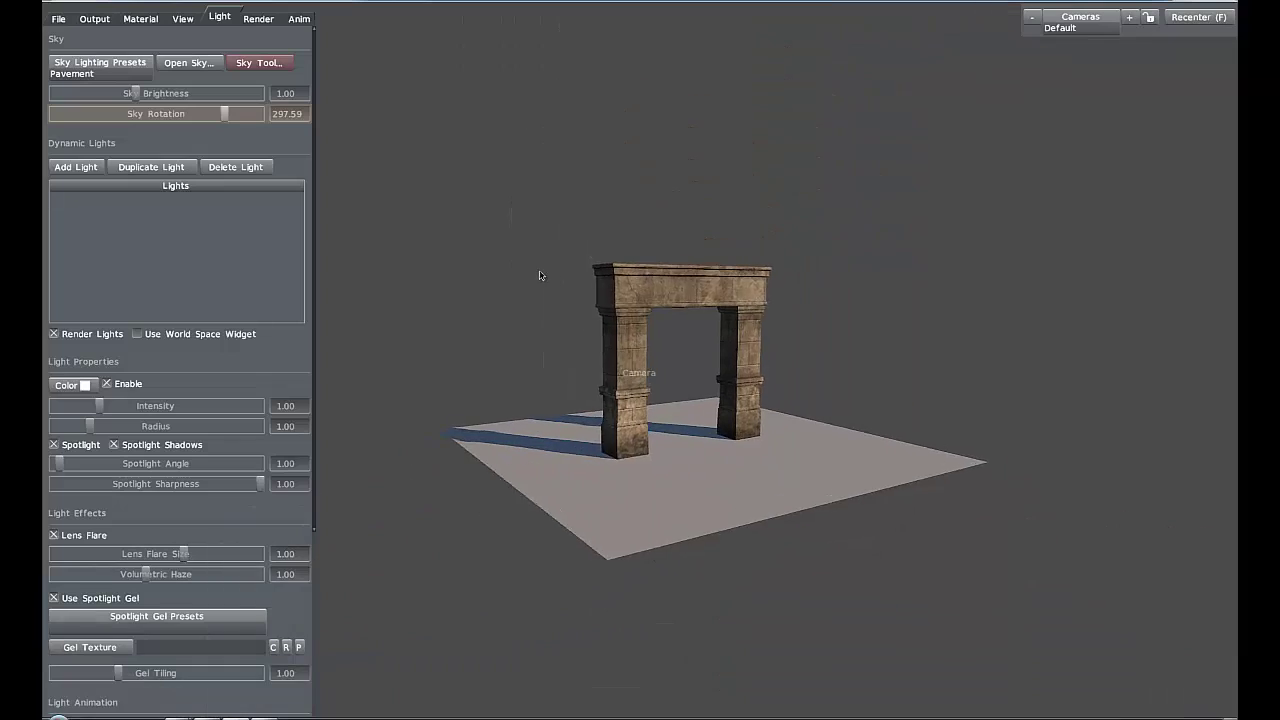
right_click_drag(540, 275, 626, 400)
left_click_drag(626, 400, 560, 366)
middle_click_drag(560, 366, 538, 348)
right_click_drag(538, 348, 556, 360)
middle_click_drag(556, 360, 562, 367)
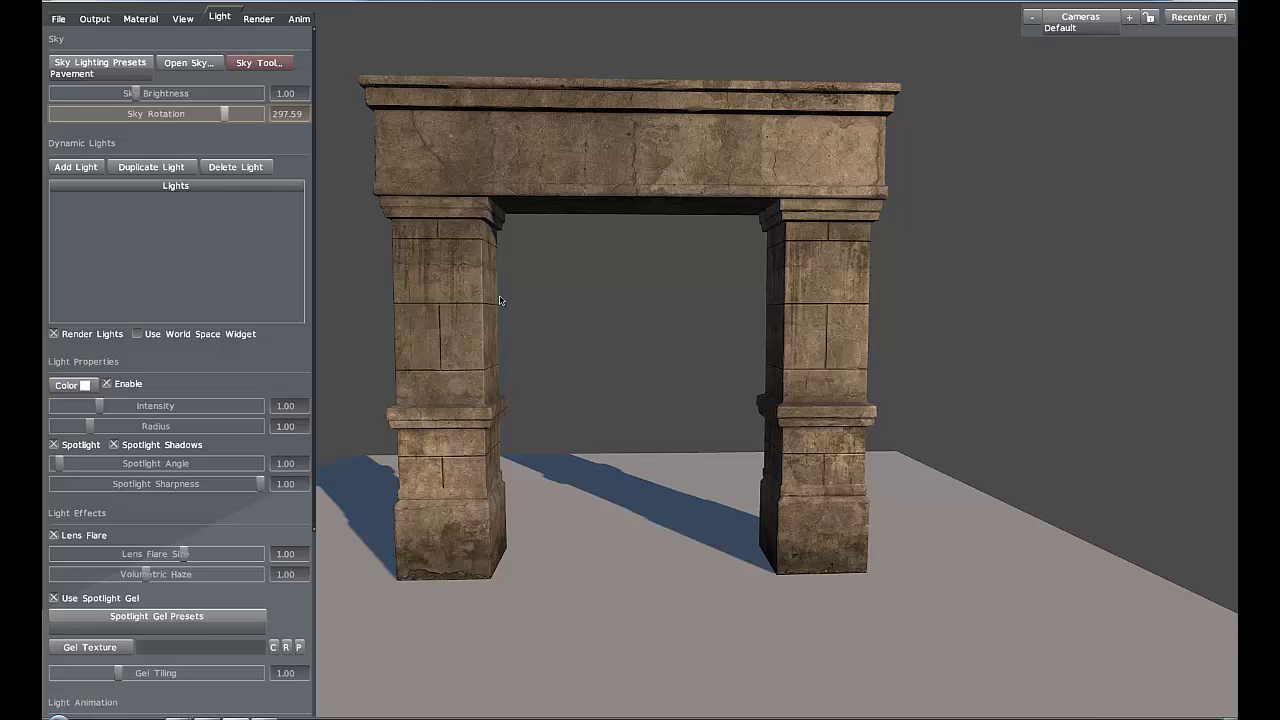
left_click_drag(636, 458, 670, 454)
mouse_move(627, 460)
left_mouse_down()
mouse_move(606, 458)
mouse_move(637, 459)
left_mouse_up()
right_click_drag(637, 459, 638, 477)
left_click_drag(638, 477, 634, 477)
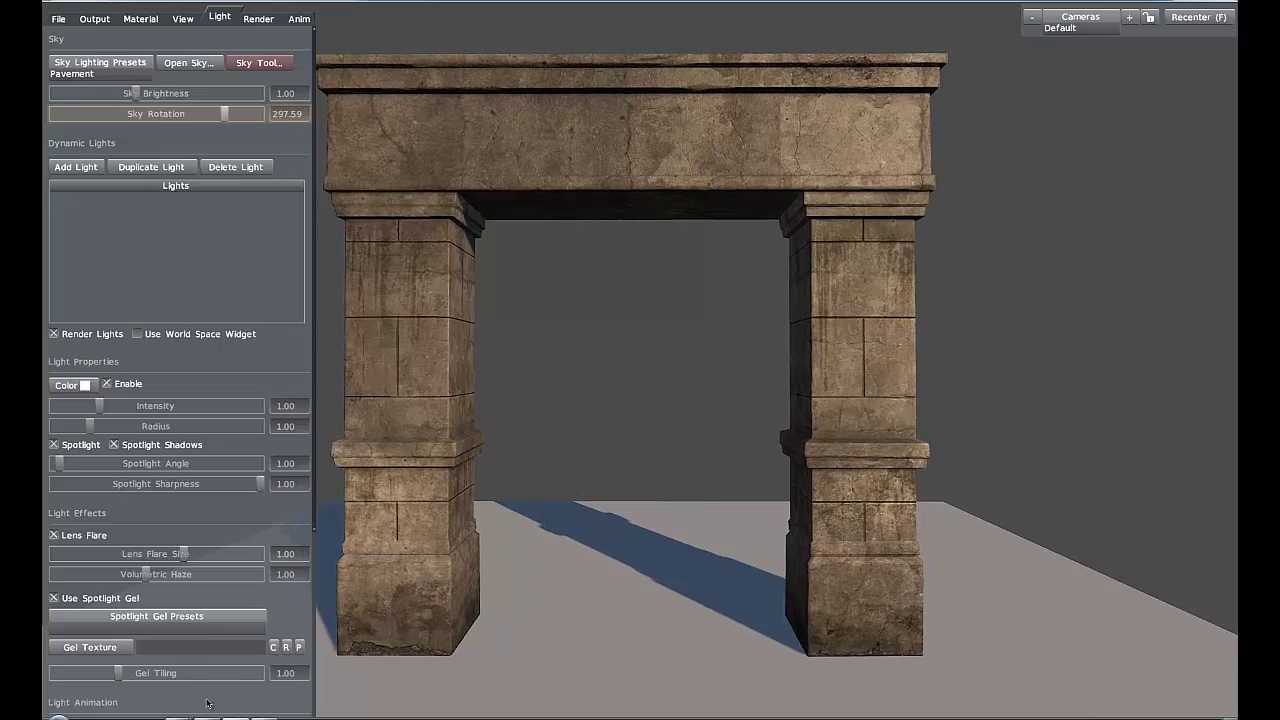
Step: Return to Maya and view the selected door surround within the building's front facade
mouse_move(191, 717)
left_click(257, 671)
right_click_drag(559, 457, 420, 350, "alt")
middle_click_drag(460, 420, 474, 406, "alt")
right_click_drag(474, 406, 504, 316, "alt")
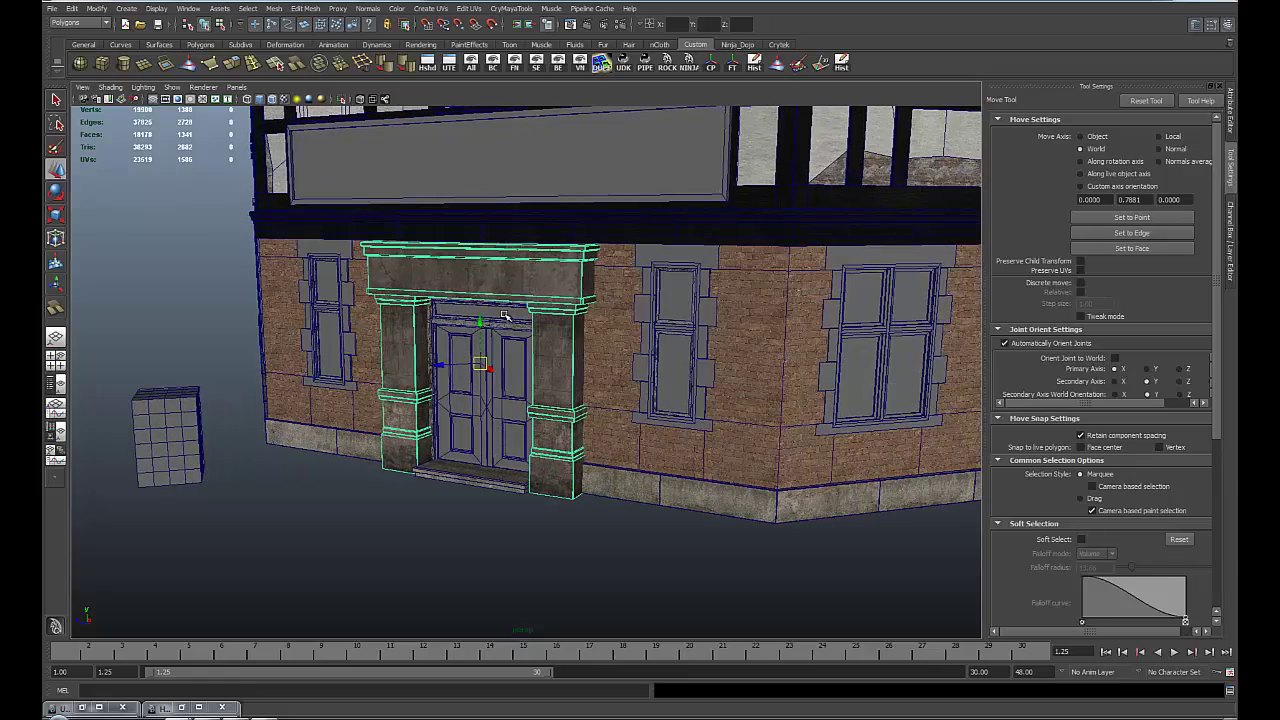